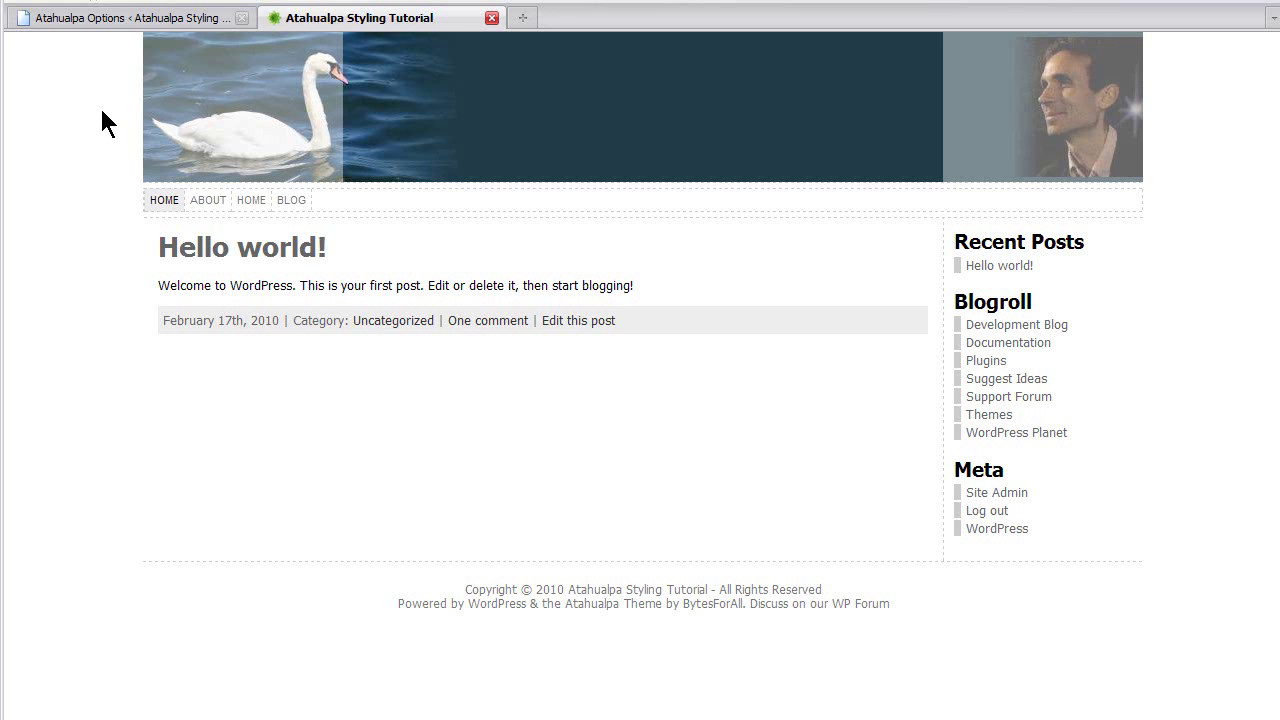
Open the Header Image settings in the Atahualpa theme options
{"action": "left_click", "coordinate": [99, 18]}
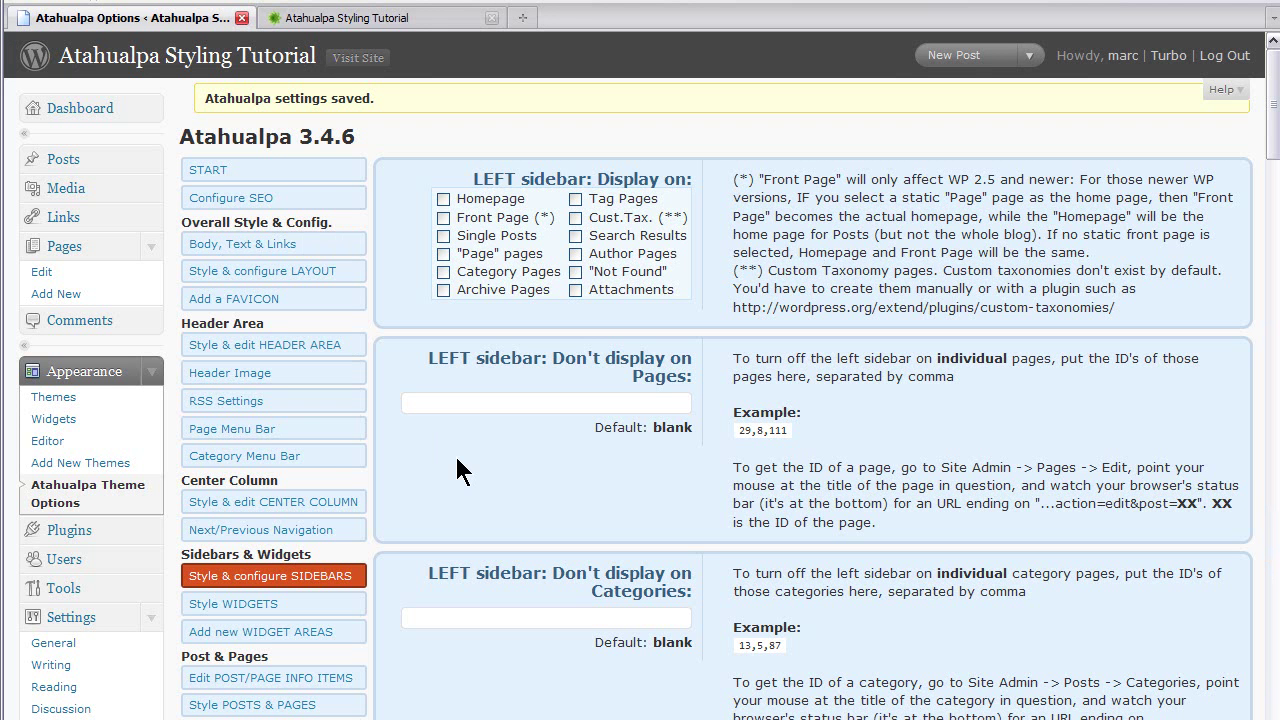
{"action": "left_click", "coordinate": [283, 345]}
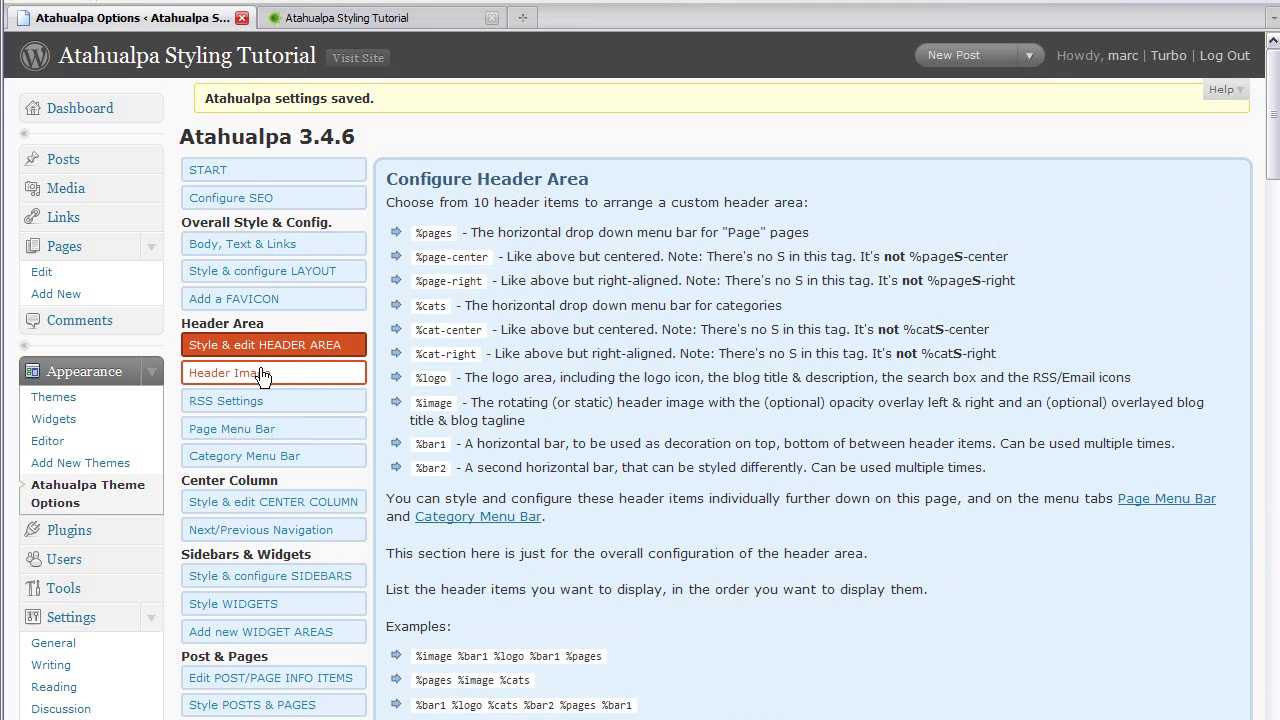
{"action": "left_click", "coordinate": [262, 378]}
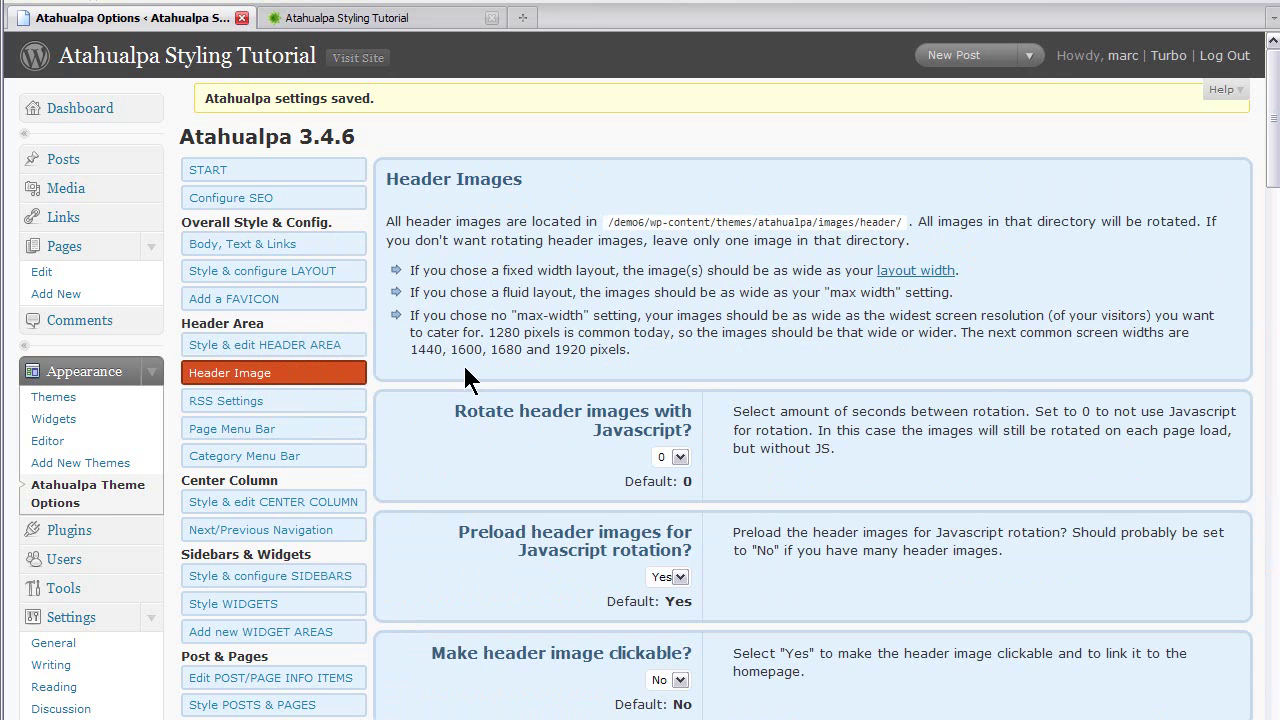
{"action": "scroll", "coordinate": [467, 375], "scroll_direction": "down", "scroll_amount": 2}
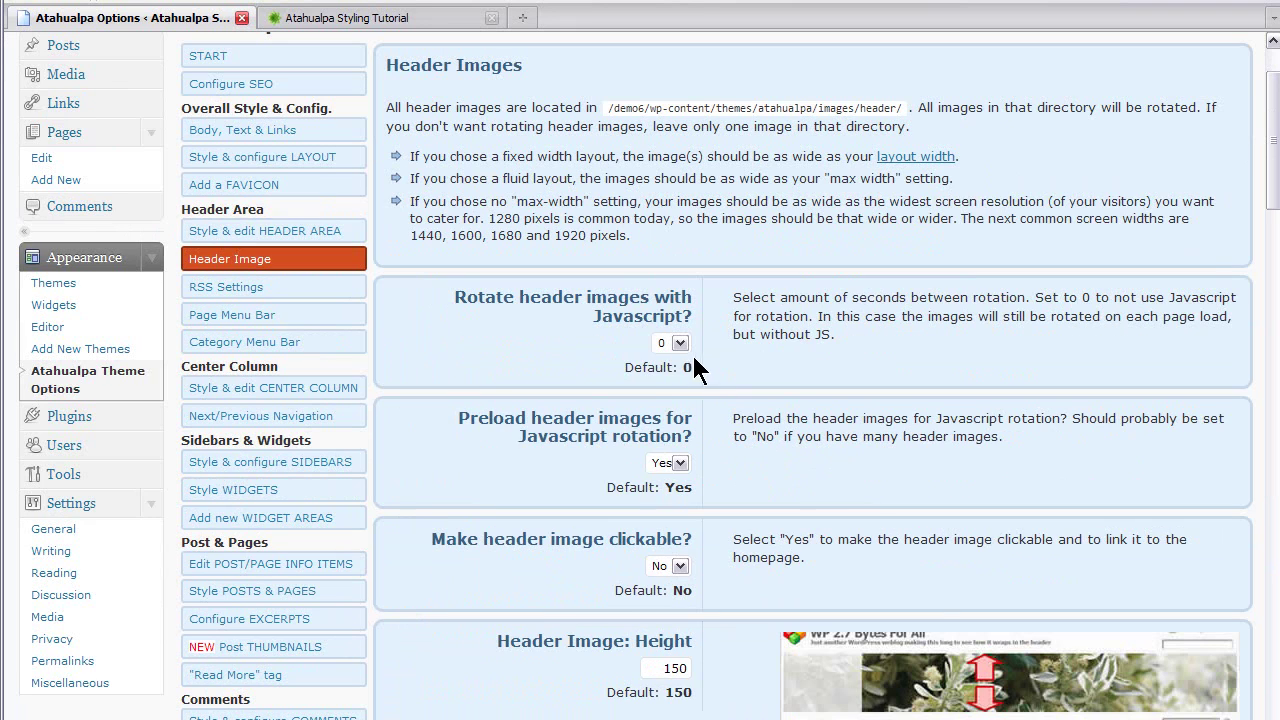
Make the header image clickable by setting the option to Yes
{"action": "left_click_drag", "start_coordinate": [455, 298], "coordinate": [695, 335]}
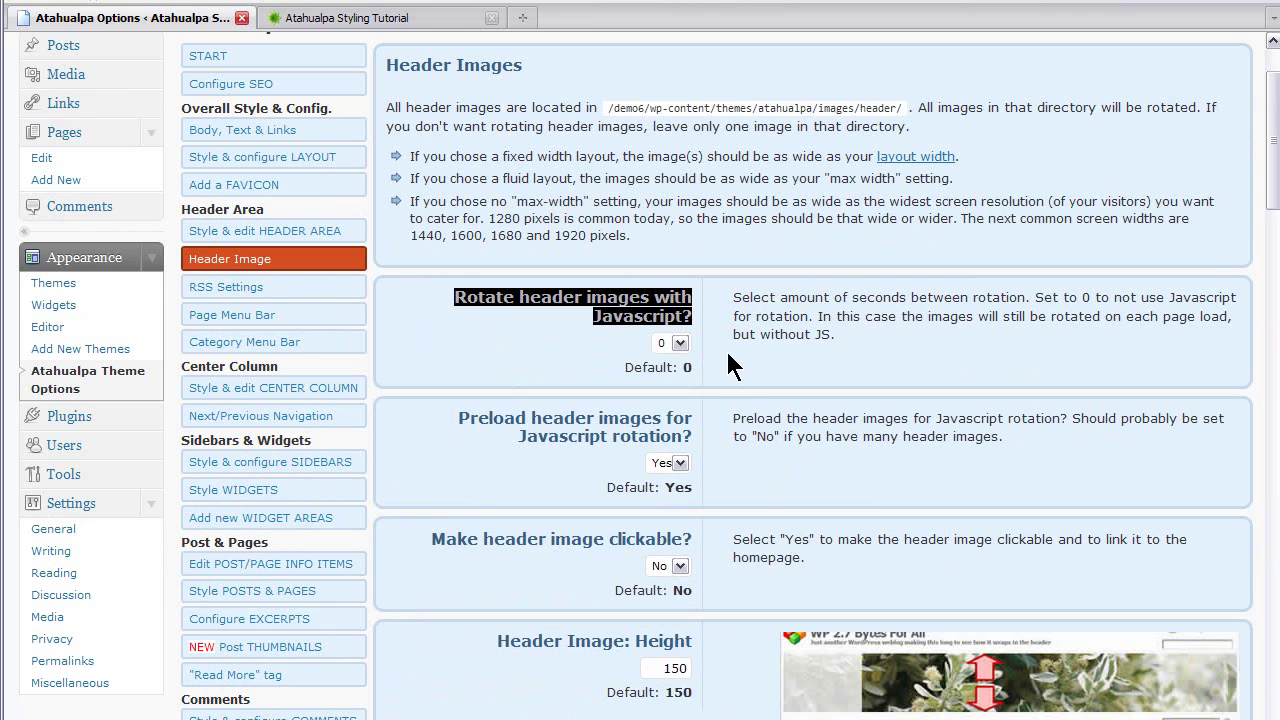
{"action": "scroll", "coordinate": [728, 365], "scroll_direction": "down", "scroll_amount": 4}
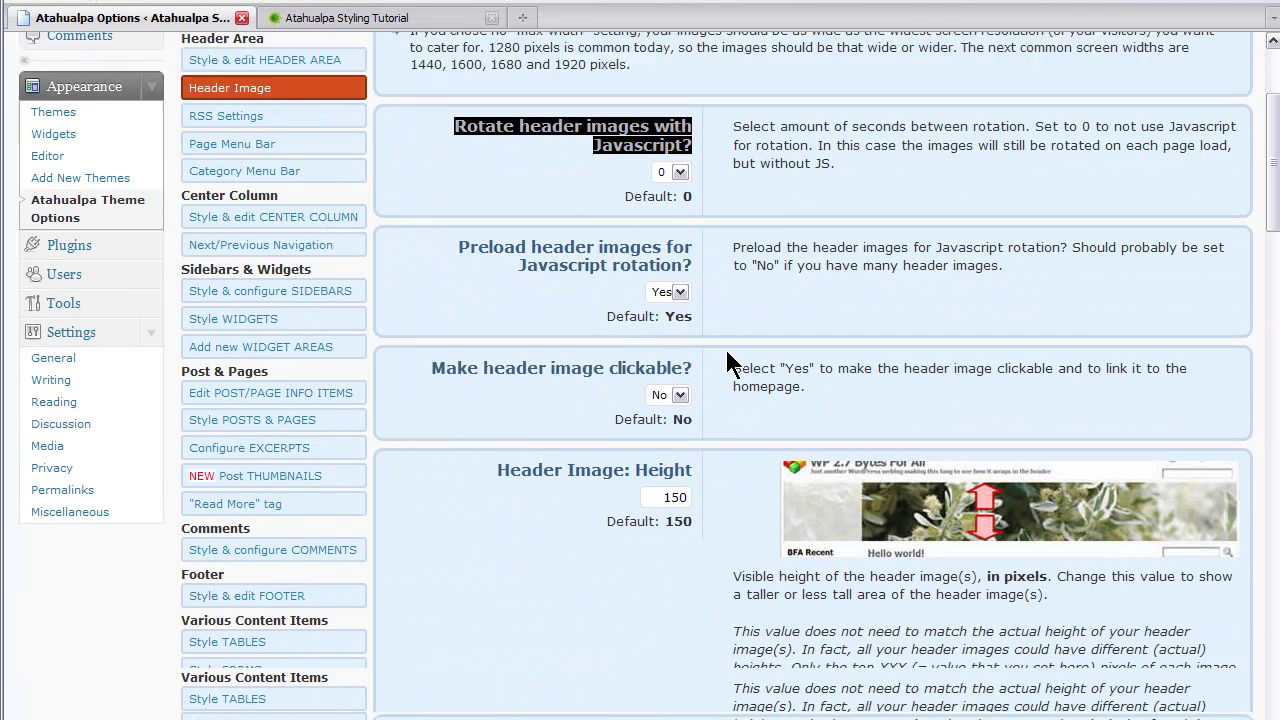
{"action": "scroll", "coordinate": [727, 351], "scroll_direction": "down", "scroll_amount": 1}
{"action": "left_click", "coordinate": [679, 283]}
{"action": "left_click", "coordinate": [671, 318]}
Set both the left and right opacity overlay widths of the header image to 0
{"action": "scroll", "coordinate": [723, 308], "scroll_direction": "down", "scroll_amount": 3}
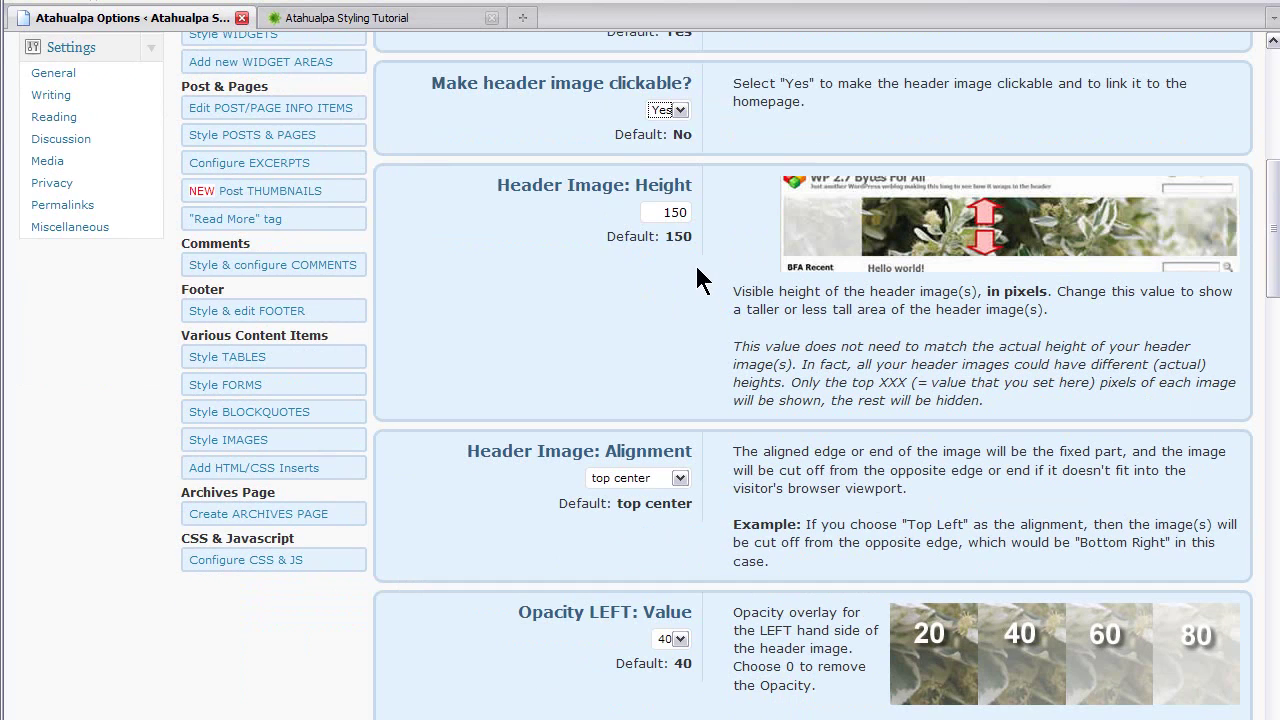
{"action": "scroll", "coordinate": [690, 300], "scroll_direction": "down", "scroll_amount": 6}
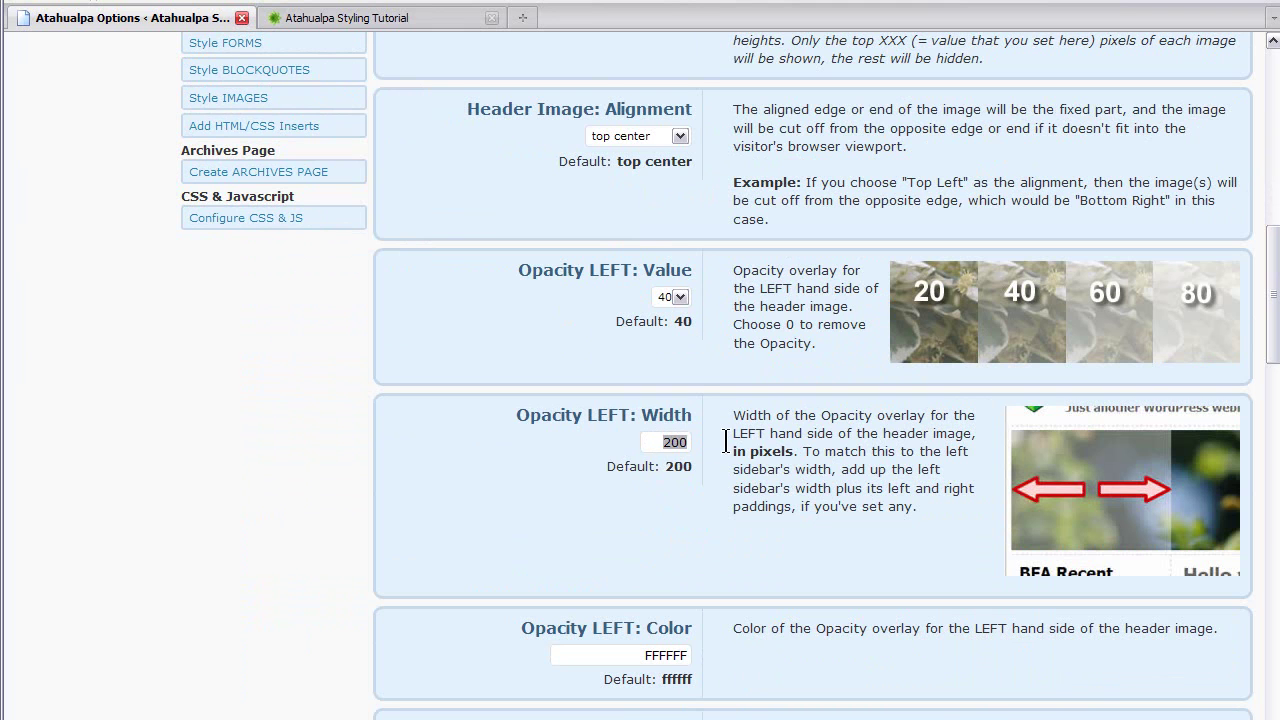
{"action": "double_click", "coordinate": [654, 442]}
{"action": "type", "text": "0"}
{"action": "scroll", "coordinate": [596, 477], "scroll_direction": "down", "scroll_amount": 3}
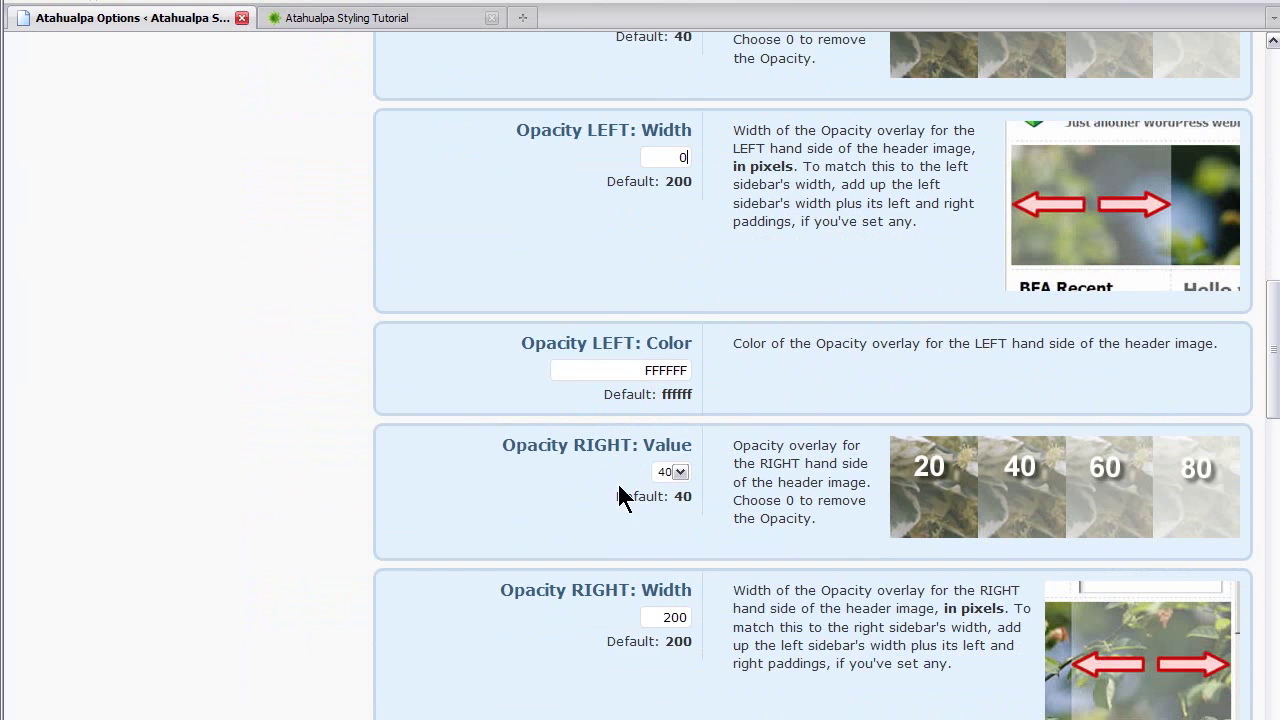
{"action": "scroll", "coordinate": [635, 496], "scroll_direction": "down", "scroll_amount": 1}
{"action": "left_click_drag", "start_coordinate": [660, 563], "coordinate": [707, 563]}
{"action": "scroll", "coordinate": [673, 590], "scroll_direction": "down", "scroll_amount": 3}
Enable overlaying both the blog title and the blog tagline over the header image
{"action": "scroll", "coordinate": [673, 593], "scroll_direction": "down", "scroll_amount": 2}
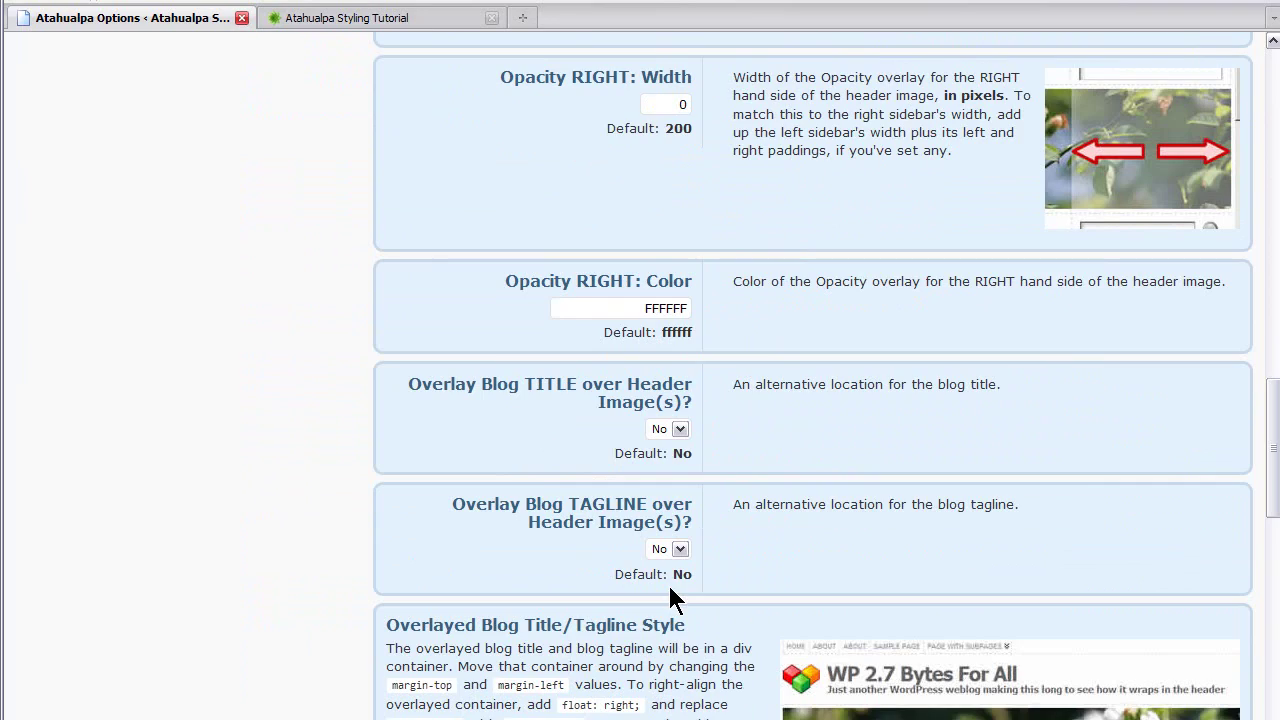
{"action": "left_click", "coordinate": [676, 427]}
{"action": "left_click", "coordinate": [675, 466]}
{"action": "left_click", "coordinate": [680, 549]}
{"action": "left_click", "coordinate": [670, 584]}
Set margin-left to 200px in the overlayed blog title/tagline style and save the settings
{"action": "scroll", "coordinate": [785, 547], "scroll_direction": "down", "scroll_amount": 5}
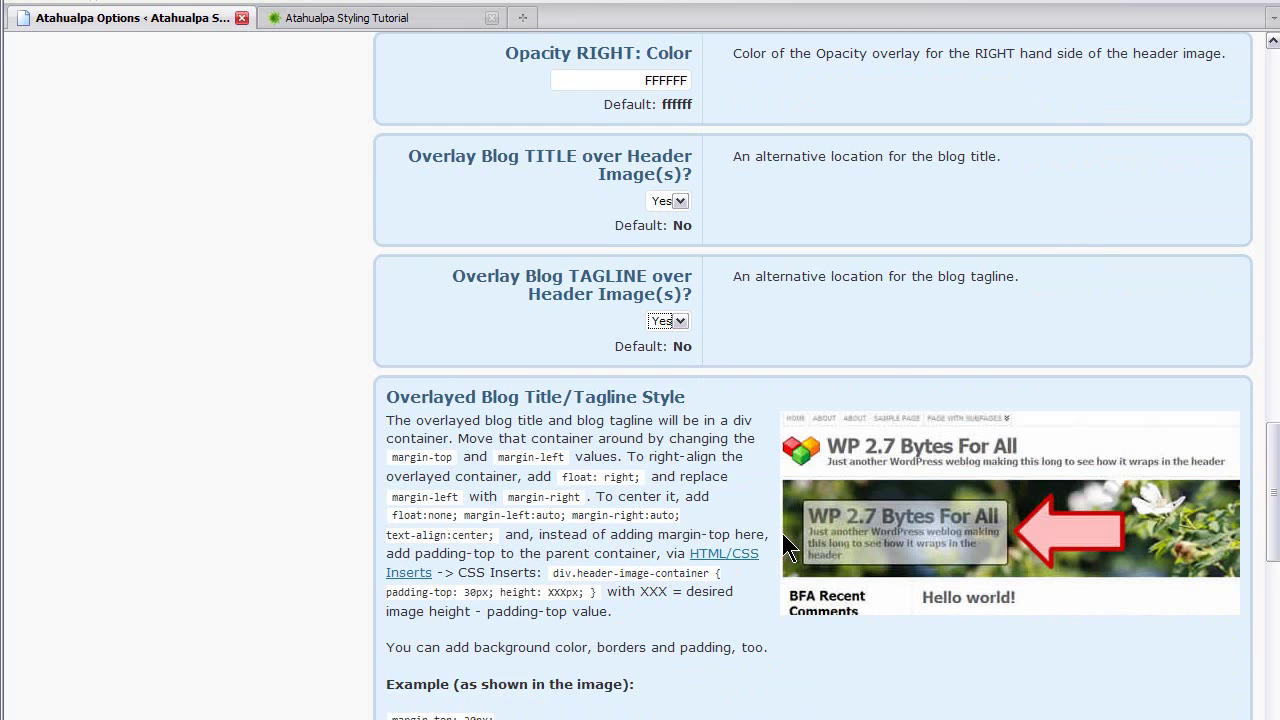
{"action": "scroll", "coordinate": [784, 540], "scroll_direction": "down", "scroll_amount": 3}
{"action": "scroll", "coordinate": [784, 540], "scroll_direction": "up", "scroll_amount": 2}
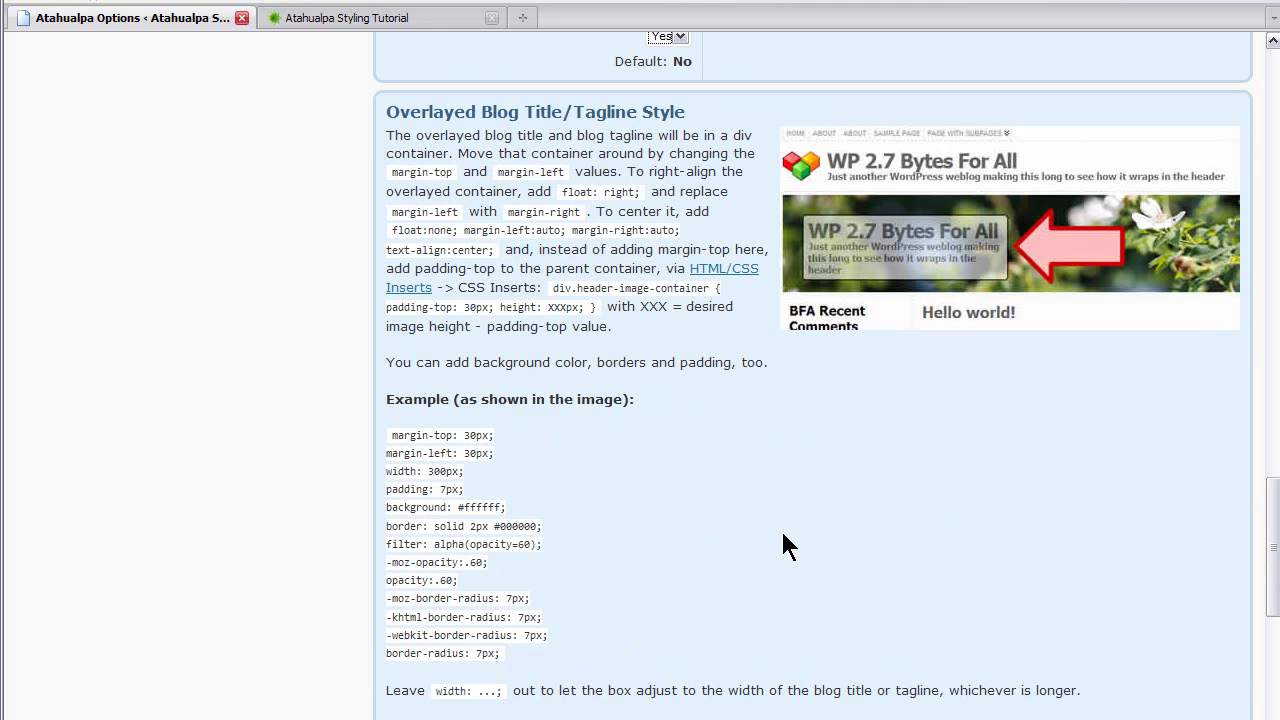
{"action": "scroll", "coordinate": [783, 545], "scroll_direction": "down", "scroll_amount": 3}
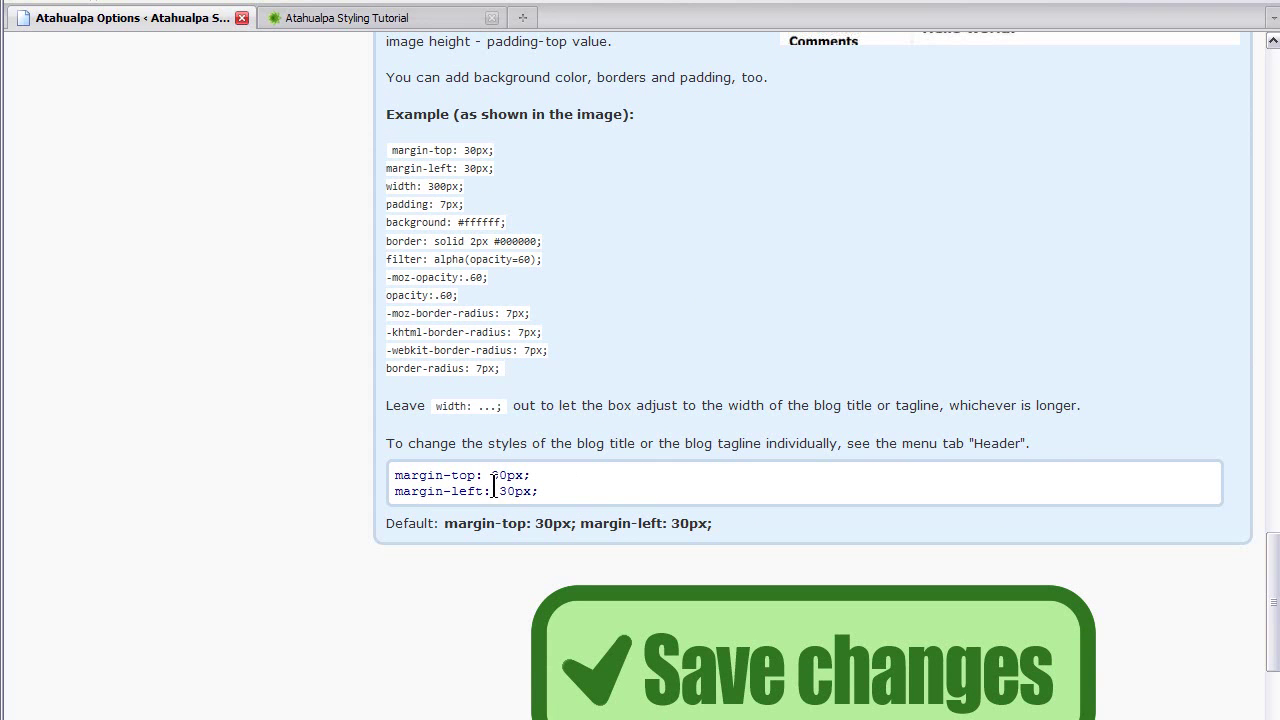
{"action": "left_click_drag", "start_coordinate": [500, 491], "coordinate": [513, 491]}
{"action": "type", "text": "200"}
{"action": "scroll", "coordinate": [846, 502], "scroll_direction": "down", "scroll_amount": 2}
{"action": "left_click", "coordinate": [829, 537]}
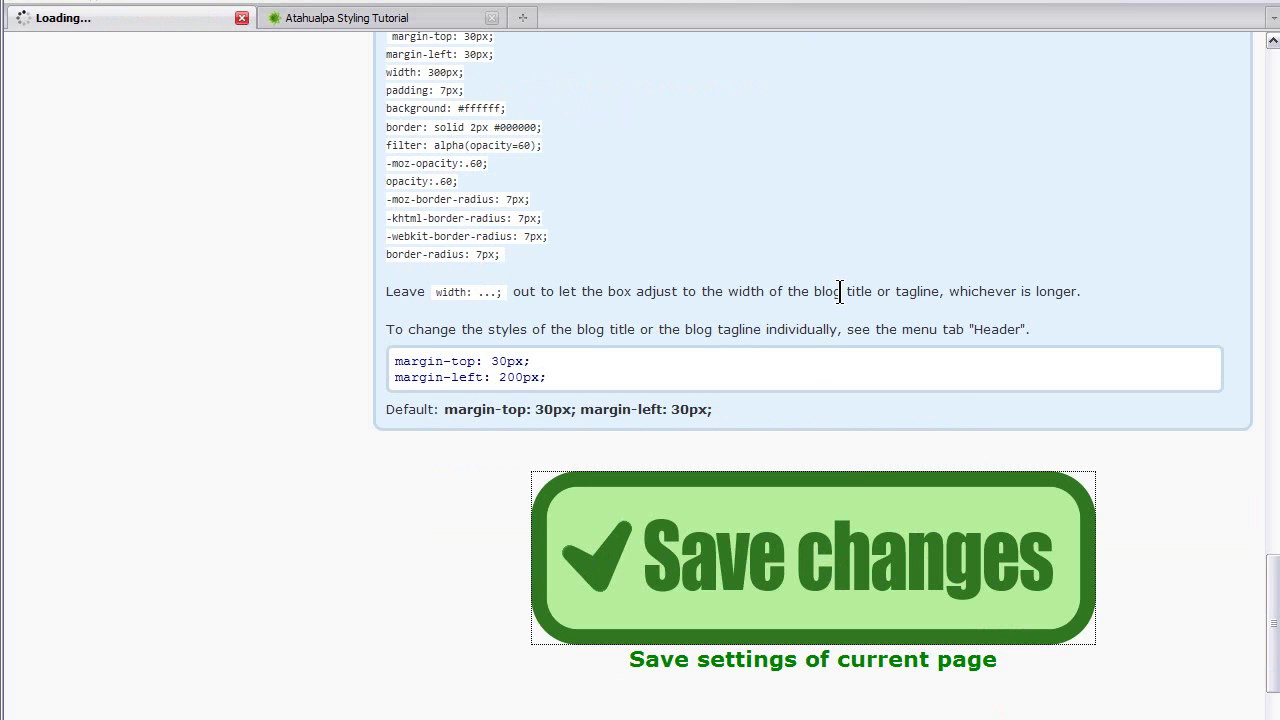
Check the placement of the overlaid title and tagline in the header of the blog's home page
{"action": "key", "text": "ctrl+Tab"}
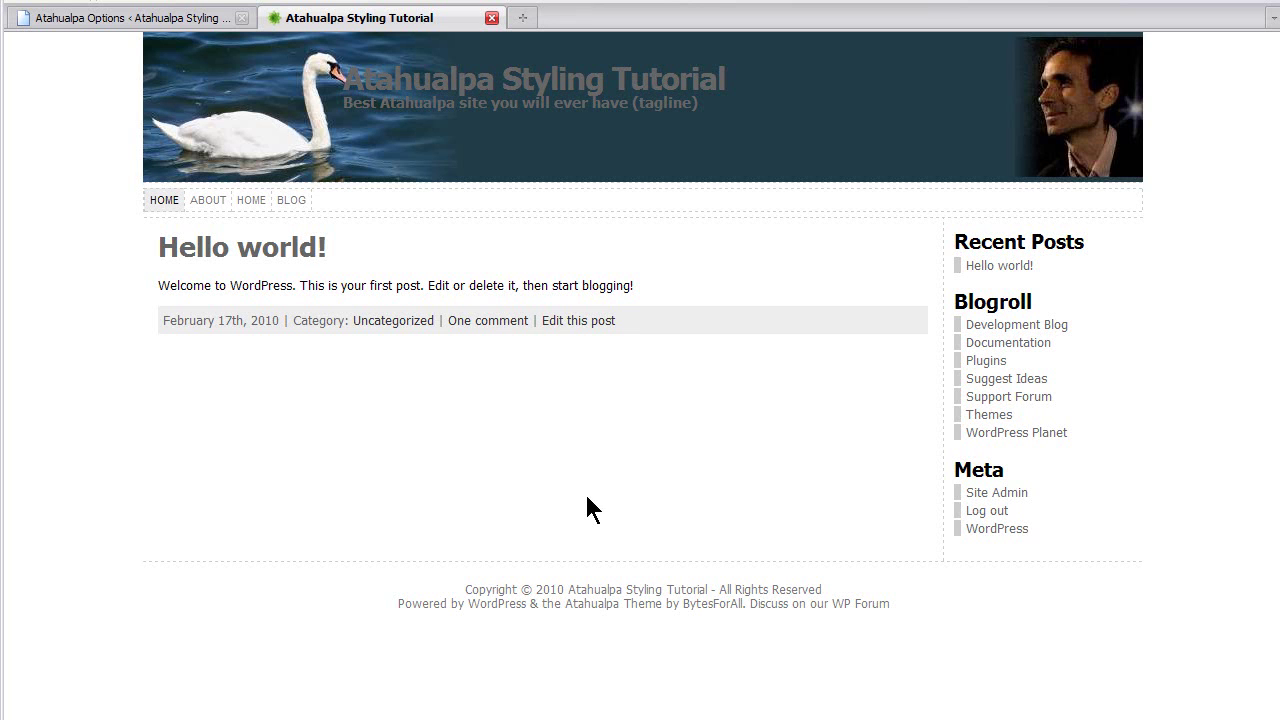
{"action": "left_click", "coordinate": [751, 100]}
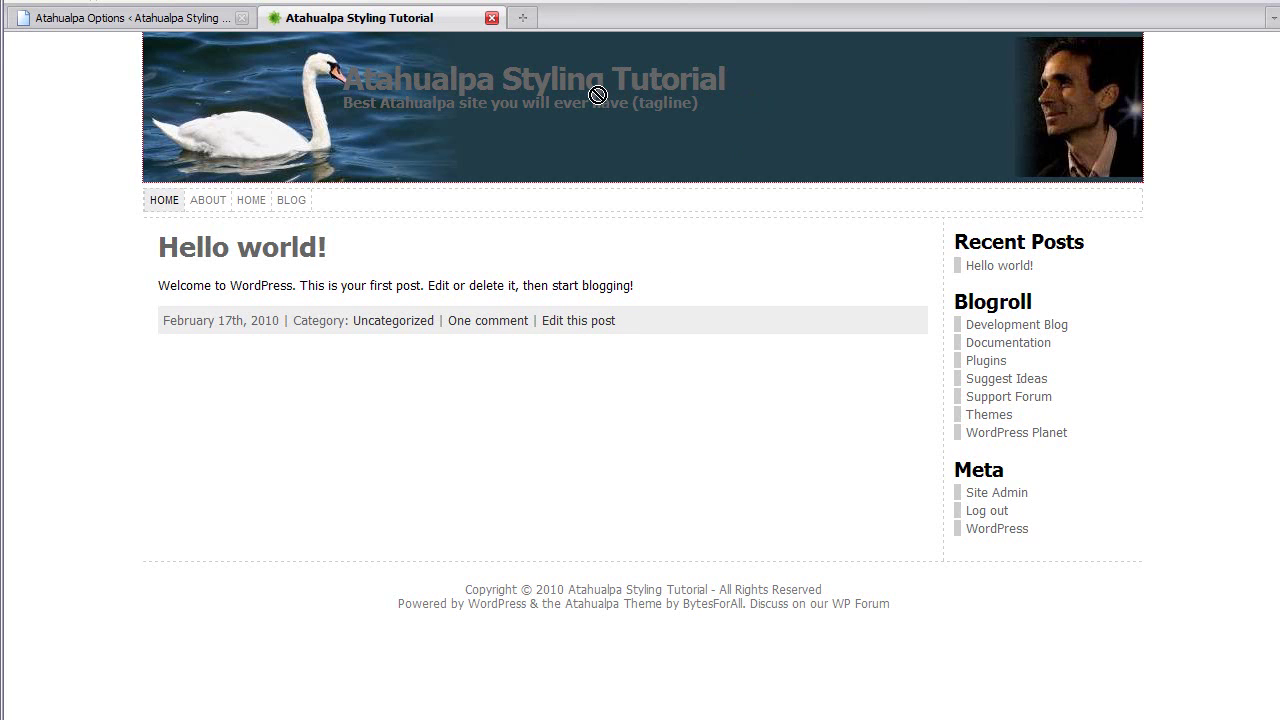
{"action": "left_click_drag", "start_coordinate": [711, 114], "coordinate": [343, 80]}
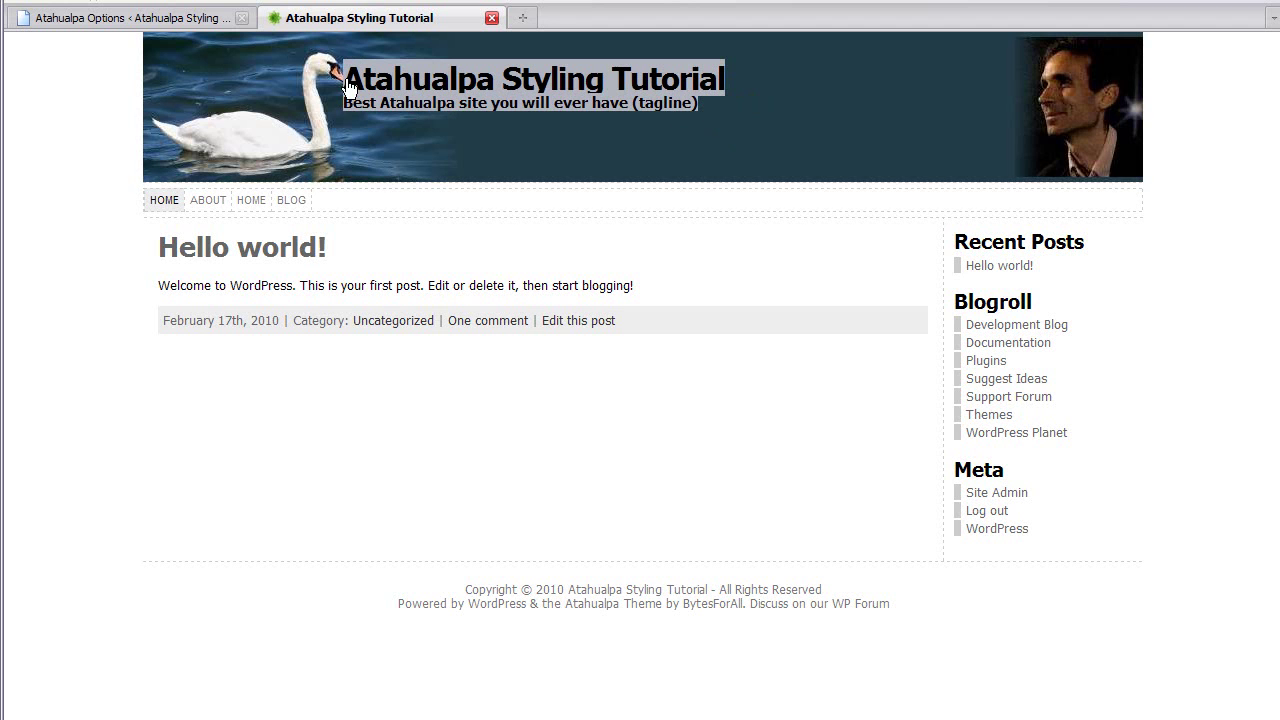
{"action": "left_click", "coordinate": [487, 160]}
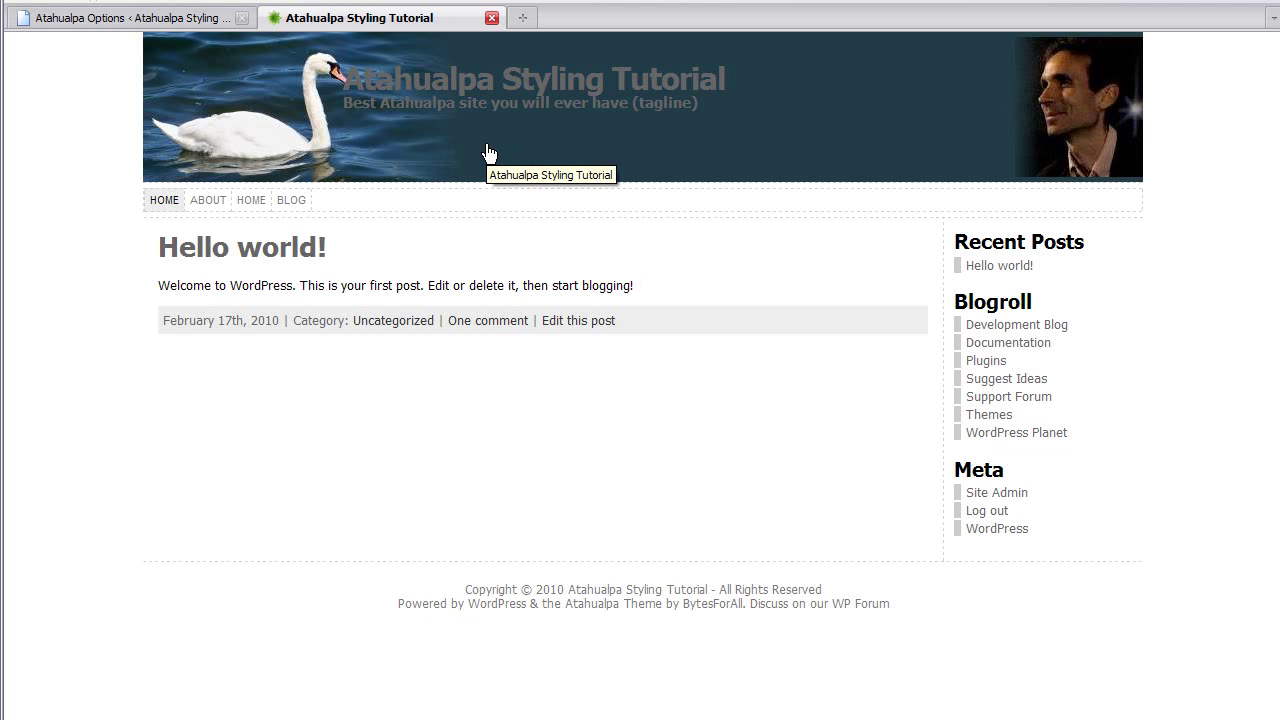
Return to the theme options and set margin-left to 250px in the overlayed blog title/tagline style
{"action": "left_click", "coordinate": [141, 19]}
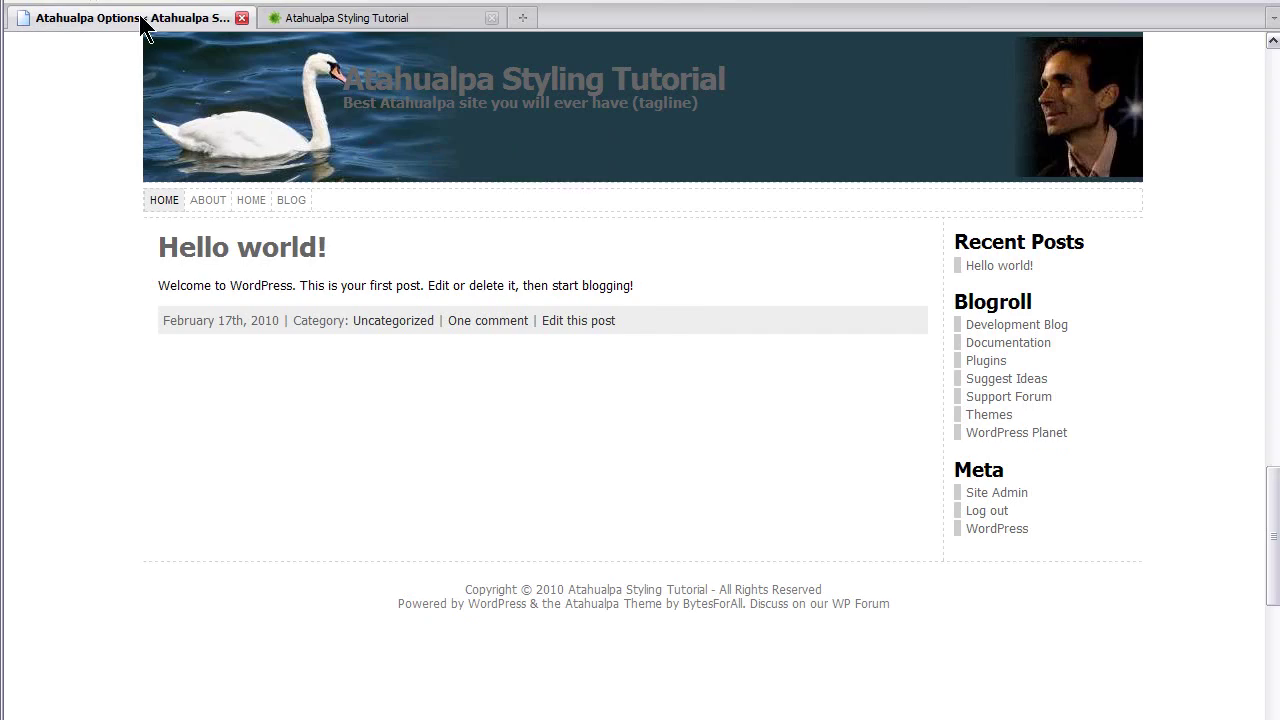
{"action": "scroll", "coordinate": [341, 290], "scroll_direction": "up", "scroll_amount": 7}
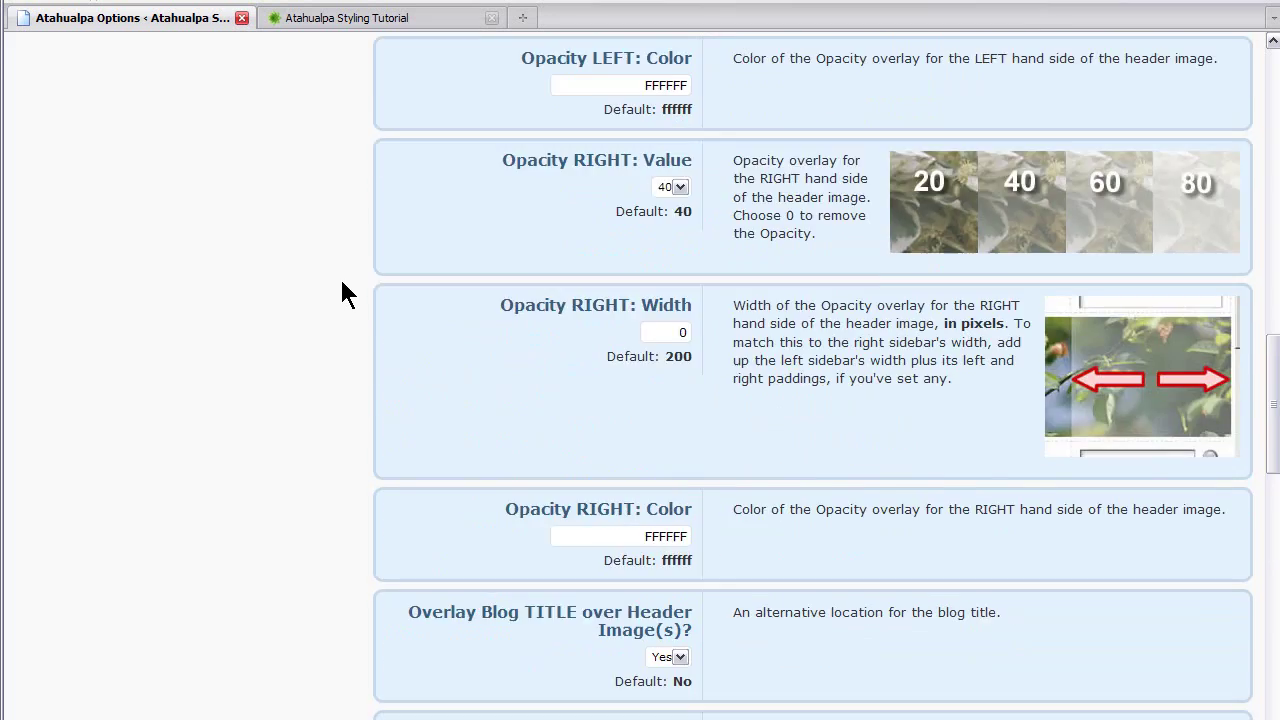
{"action": "scroll", "coordinate": [341, 292], "scroll_direction": "up", "scroll_amount": 10}
{"action": "scroll", "coordinate": [341, 292], "scroll_direction": "down", "scroll_amount": 11}
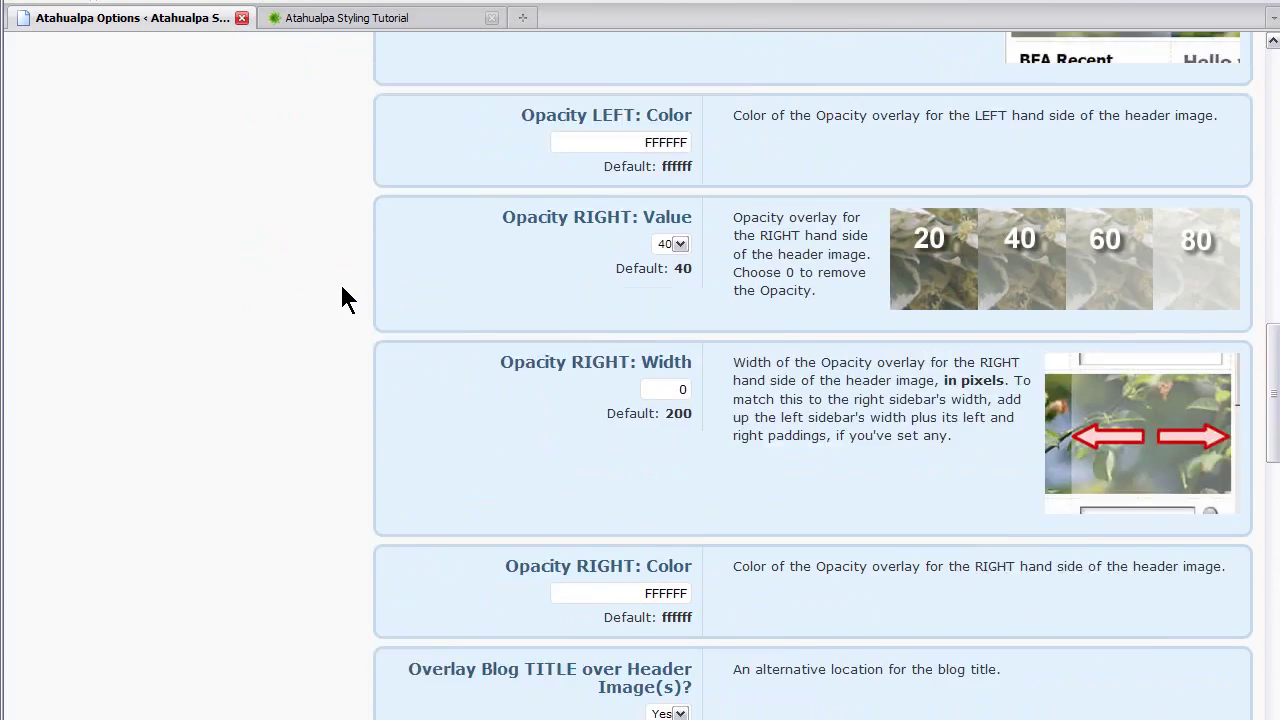
{"action": "scroll", "coordinate": [343, 296], "scroll_direction": "down", "scroll_amount": 10}
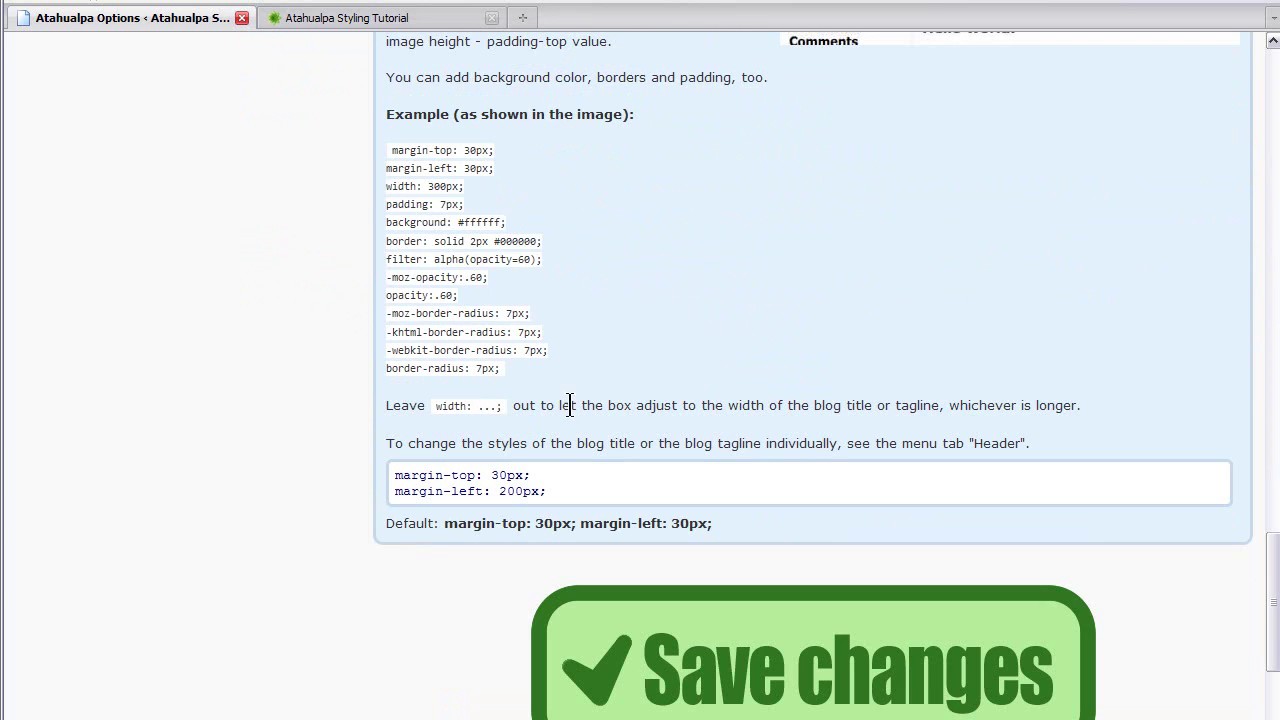
{"action": "left_click", "coordinate": [503, 491]}
{"action": "key", "text": "shift+Right"}
{"action": "type", "text": "5"}
Add the line width:600px; to the overlayed title/tagline style and save the settings
{"action": "left_click", "coordinate": [600, 491]}
{"action": "key", "text": "Return"}
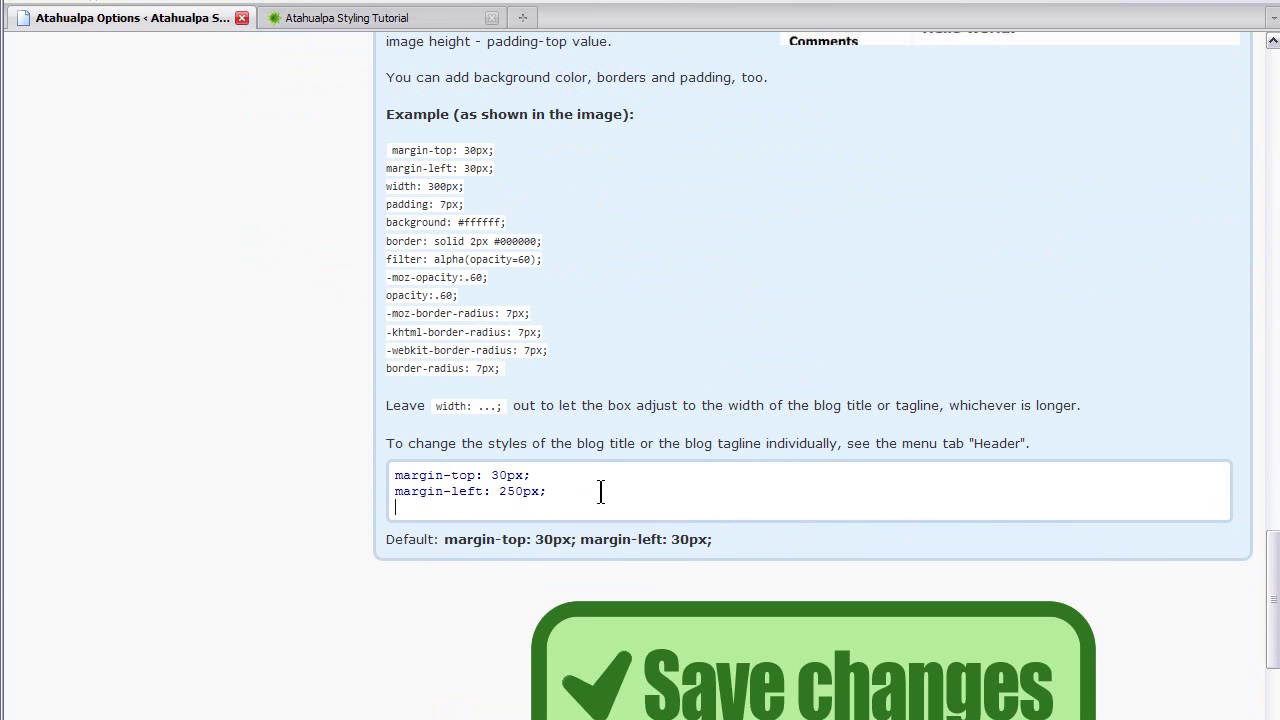
{"action": "type", "text": "width:600px;"}
{"action": "left_click", "coordinate": [632, 615]}
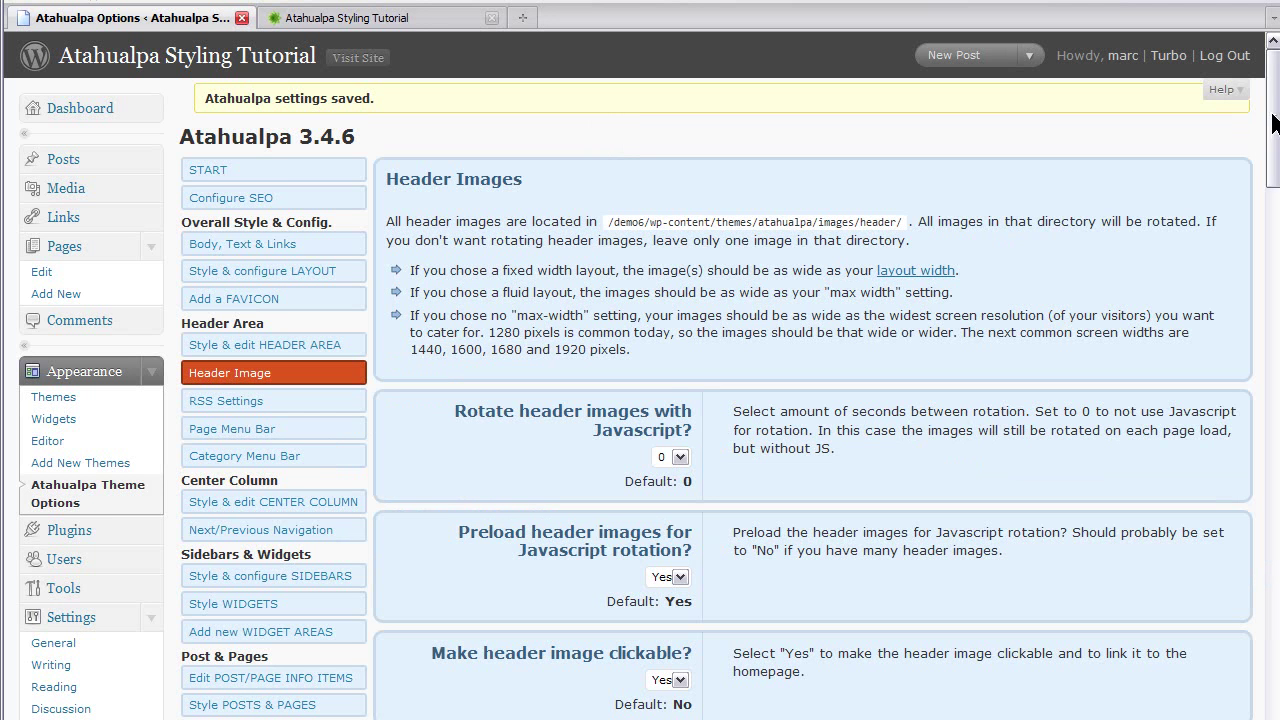
Review the example CSS for the overlayed blog title and tagline box
{"action": "left_click_drag", "start_coordinate": [1273, 118], "coordinate": [1272, 573]}
{"action": "left_click_drag", "start_coordinate": [520, 517], "coordinate": [385, 276]}
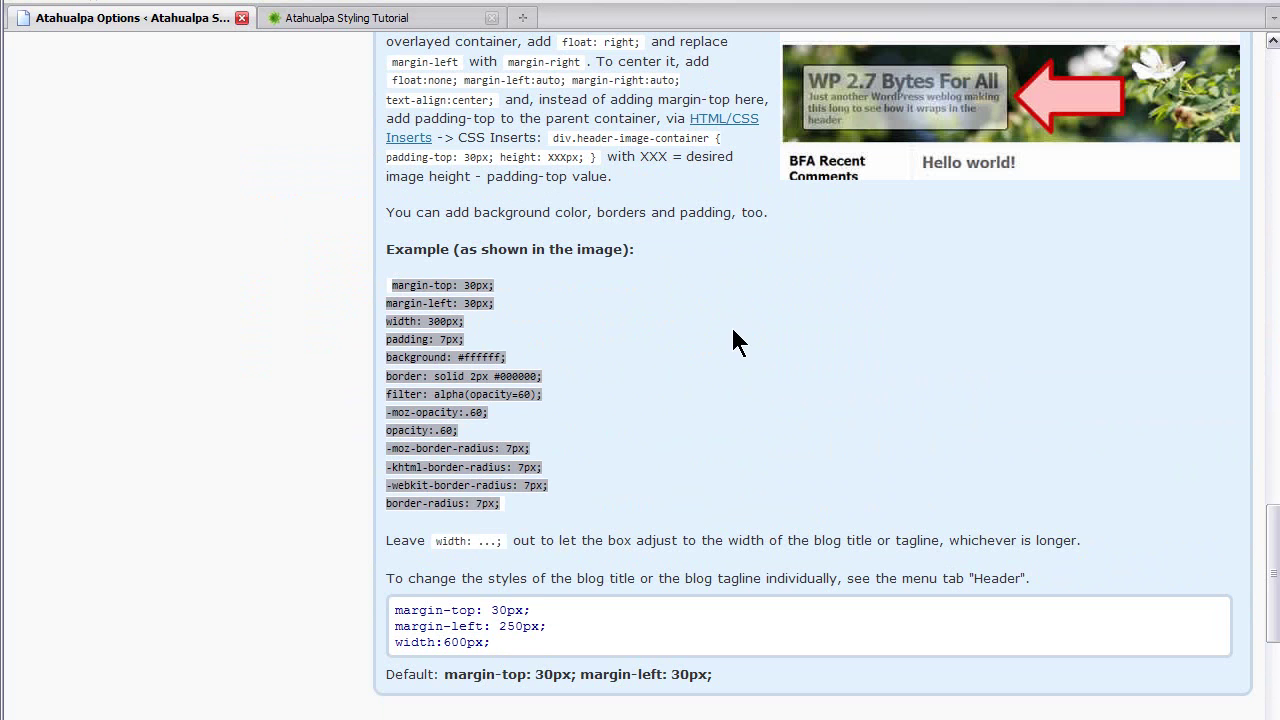
{"action": "scroll", "coordinate": [731, 329], "scroll_direction": "down", "scroll_amount": 3}
{"action": "scroll", "coordinate": [729, 457], "scroll_direction": "down", "scroll_amount": 2}
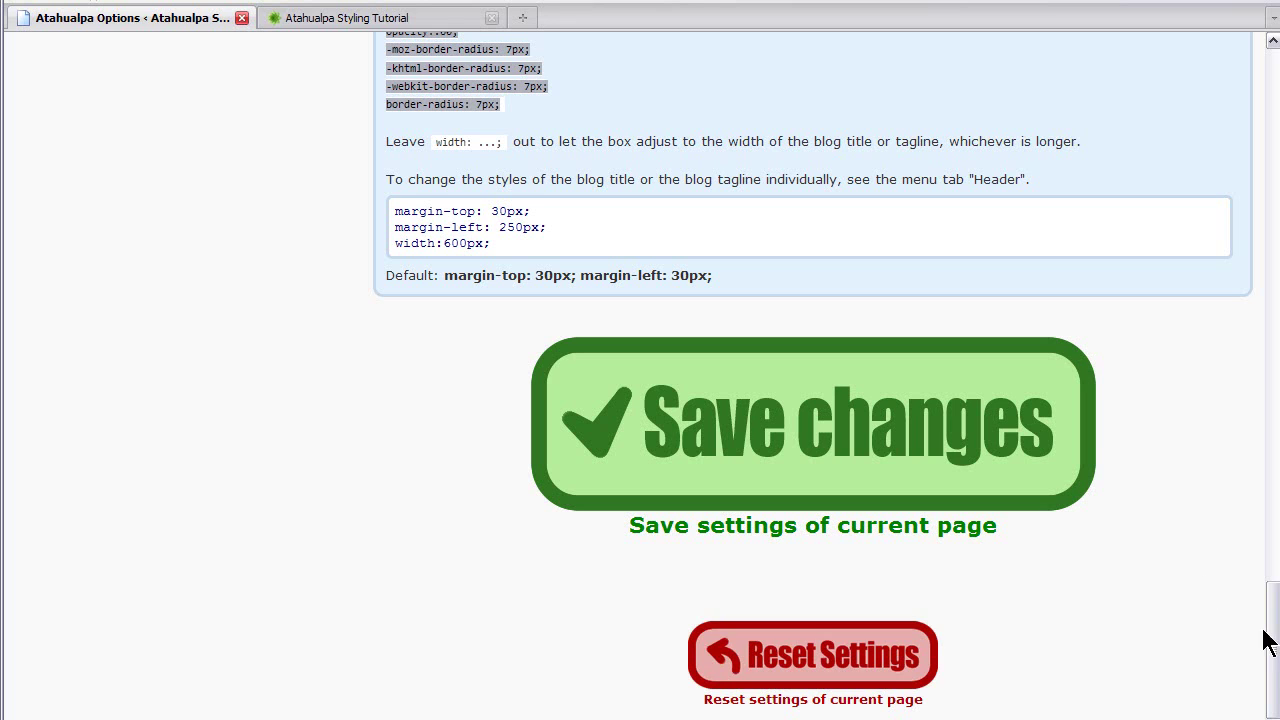
{"action": "left_click_drag", "start_coordinate": [1270, 640], "coordinate": [1266, 137]}
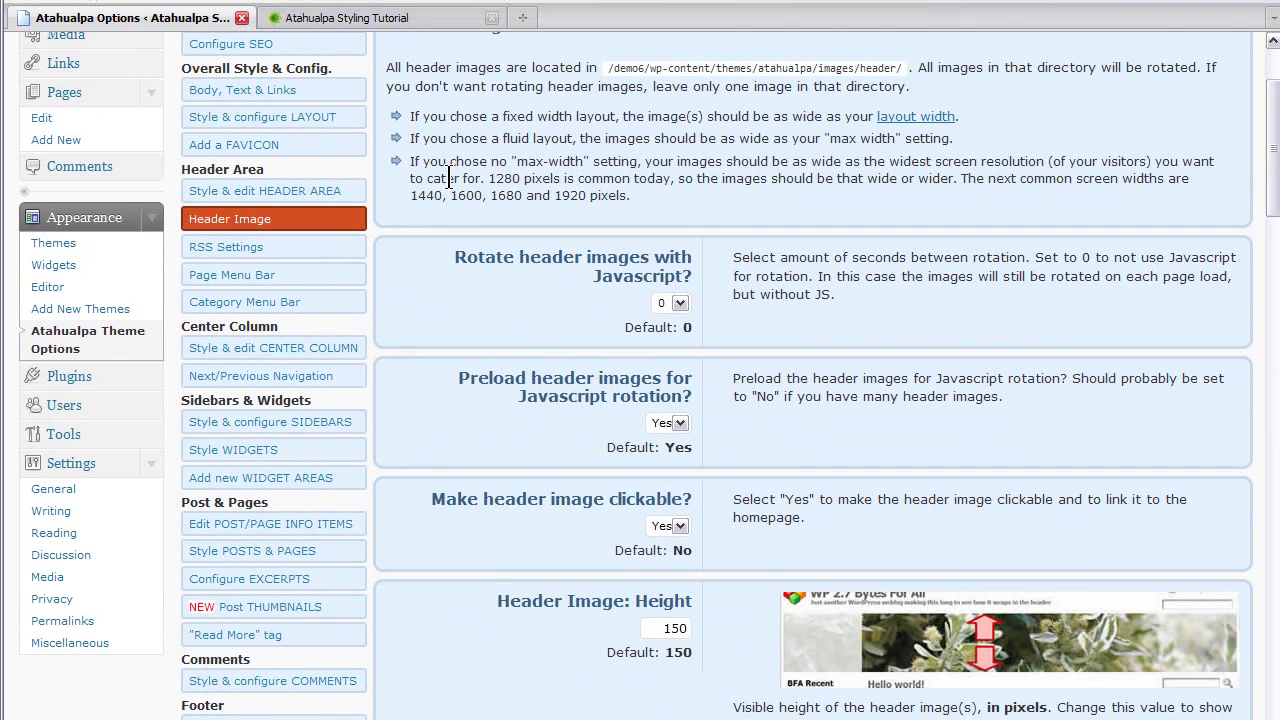
Open the header area style settings and go to the Blog Title options
{"action": "left_click", "coordinate": [272, 197]}
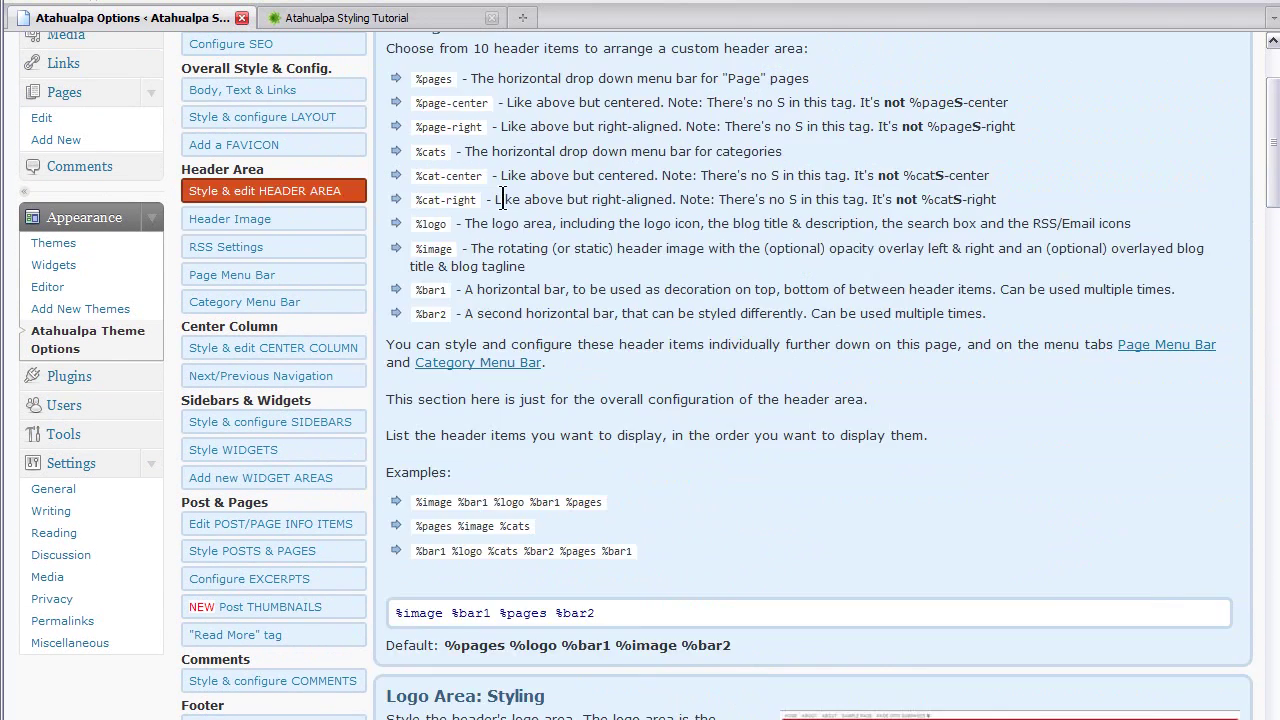
{"action": "scroll", "coordinate": [772, 240], "scroll_direction": "down", "scroll_amount": 5}
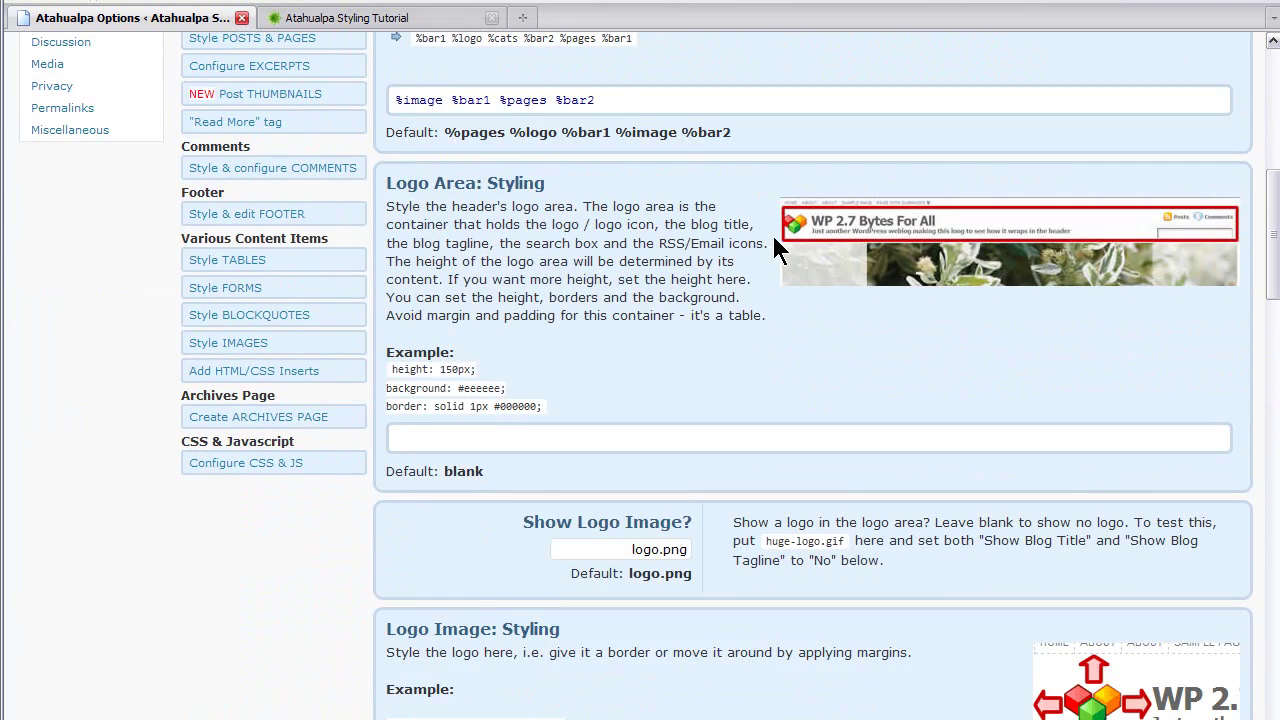
{"action": "scroll", "coordinate": [770, 248], "scroll_direction": "down", "scroll_amount": 10}
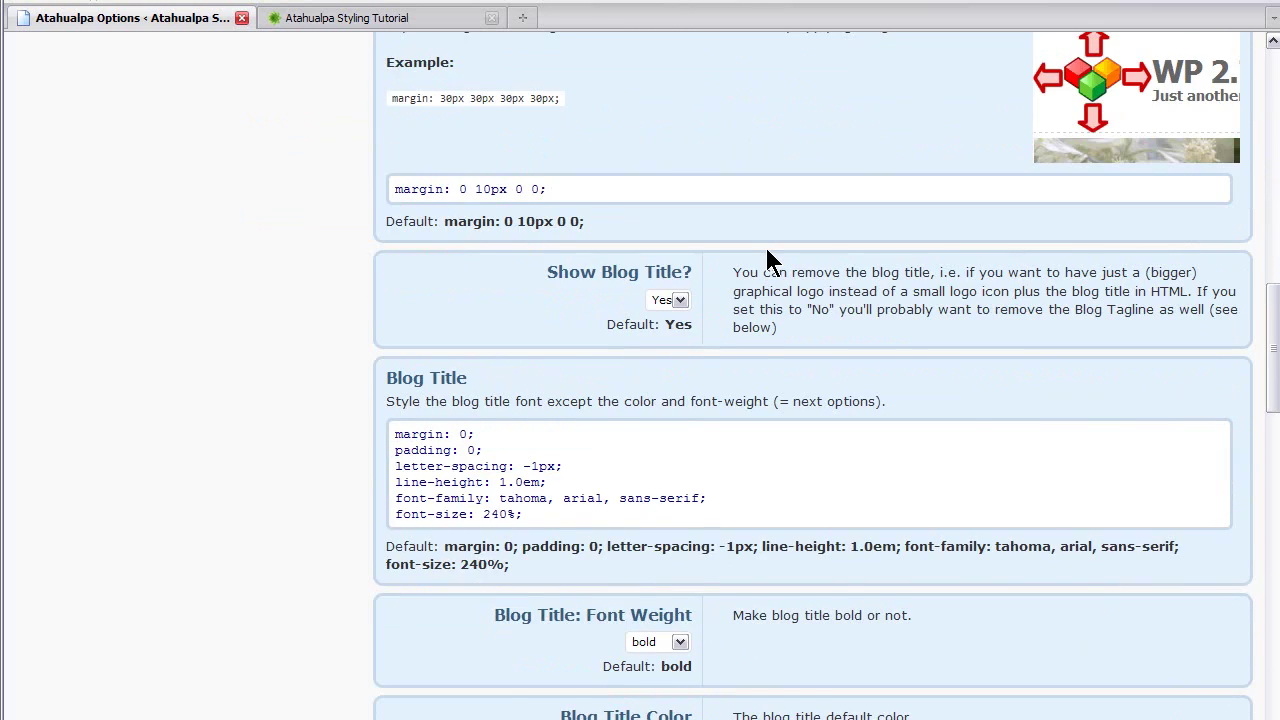
{"action": "scroll", "coordinate": [766, 250], "scroll_direction": "down", "scroll_amount": 2}
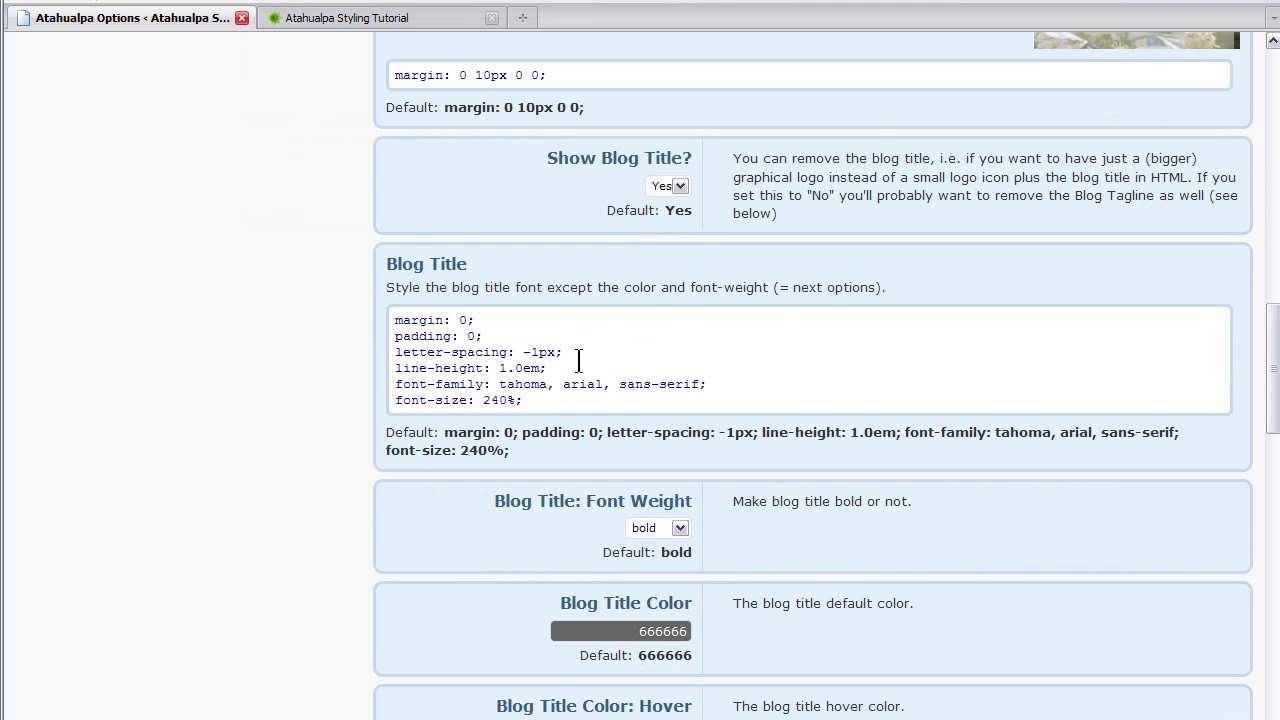
{"action": "left_click", "coordinate": [637, 402]}
{"action": "key", "text": "Return"}
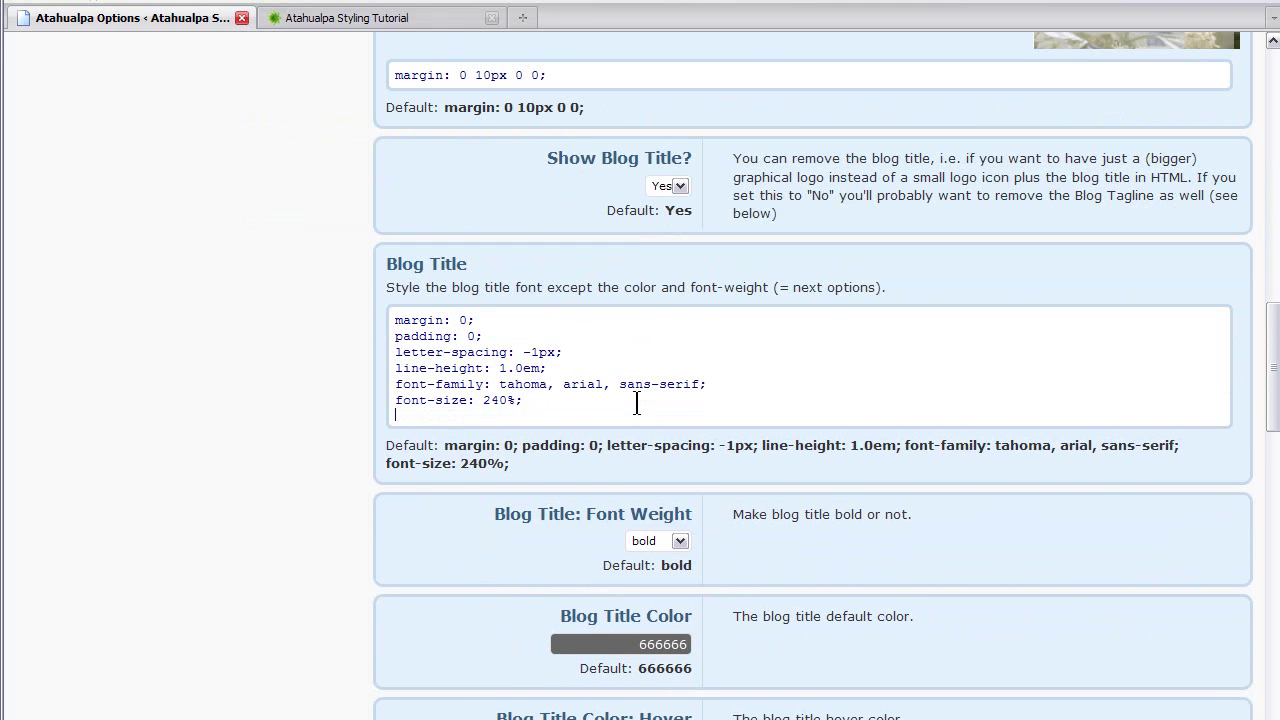
{"action": "type", "text": "color: white;"}
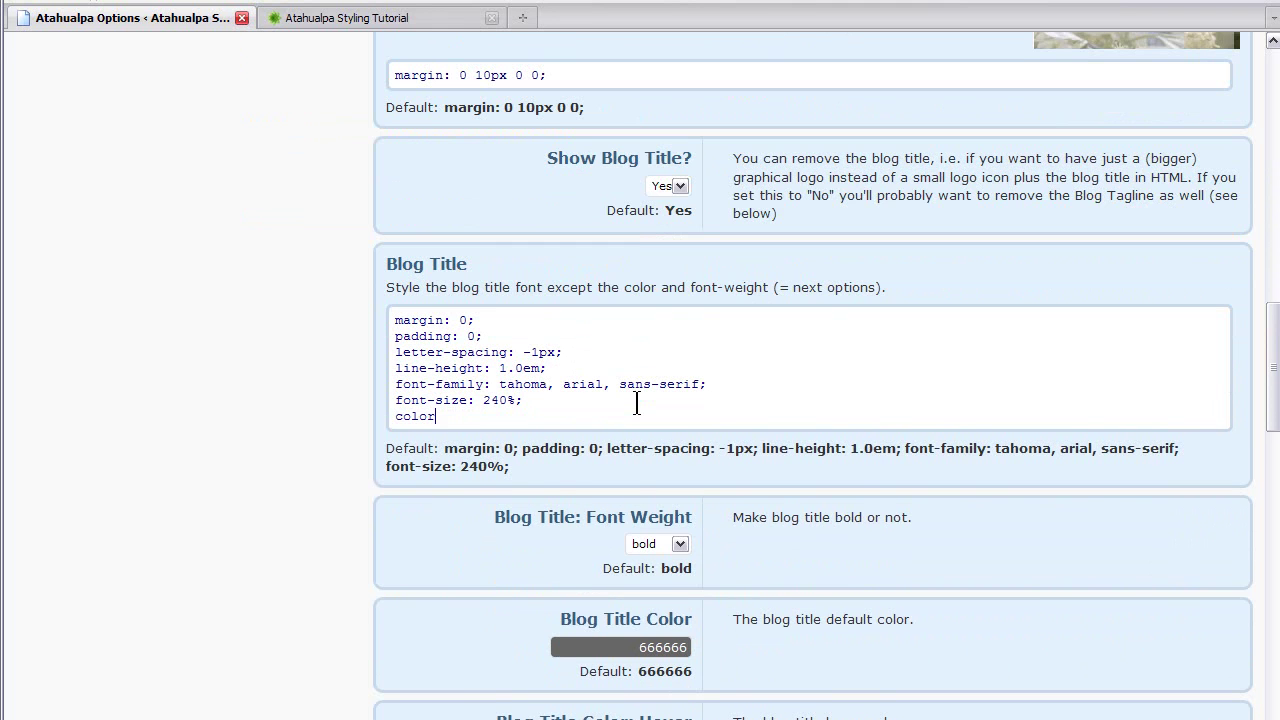
{"action": "key", "text": "BackSpace"}
{"action": "key", "text": "BackSpace"}
{"action": "key", "text": "BackSpace"}
{"action": "key", "text": "BackSpace"}
{"action": "key", "text": "BackSpace"}
{"action": "key", "text": "BackSpace"}
{"action": "key", "text": "BackSpace"}
{"action": "key", "text": "BackSpace"}
{"action": "key", "text": "BackSpace"}
{"action": "key", "text": "BackSpace"}
{"action": "key", "text": "BackSpace"}
{"action": "key", "text": "BackSpace"}
{"action": "key", "text": "BackSpace"}
{"action": "key", "text": "BackSpace"}
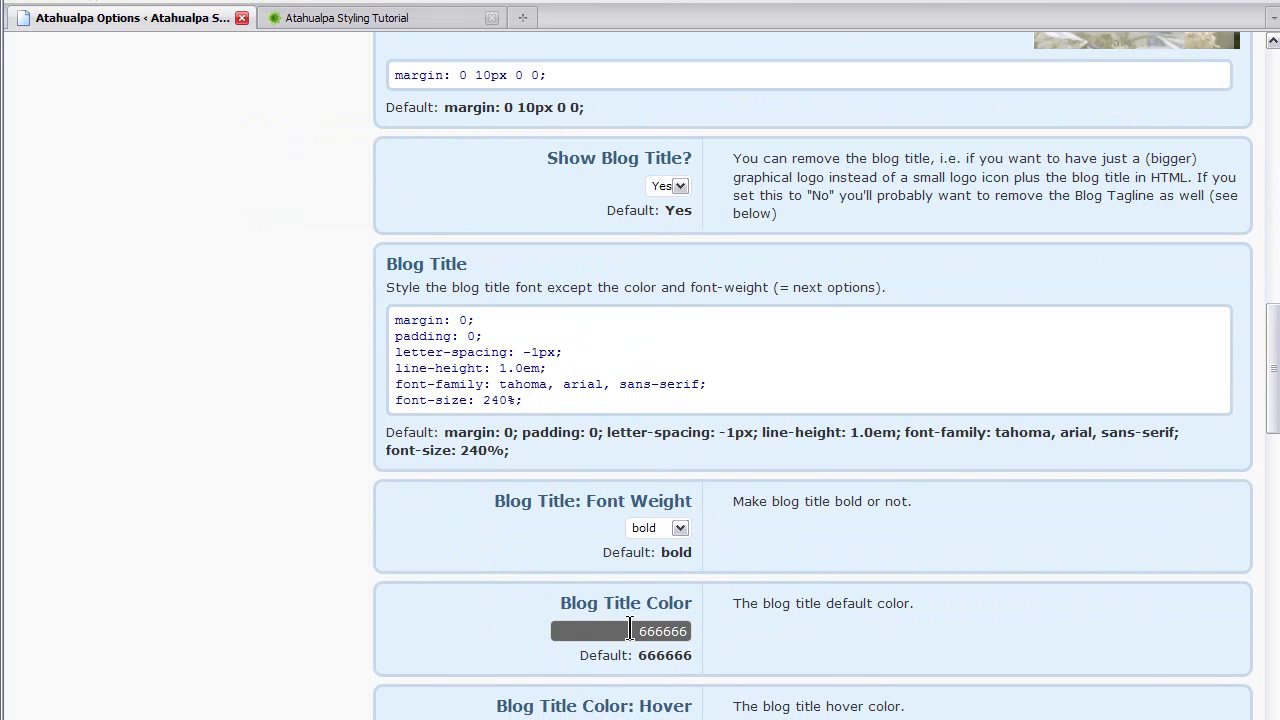
Set the Blog Title Color to 000000
{"action": "left_click", "coordinate": [630, 630]}
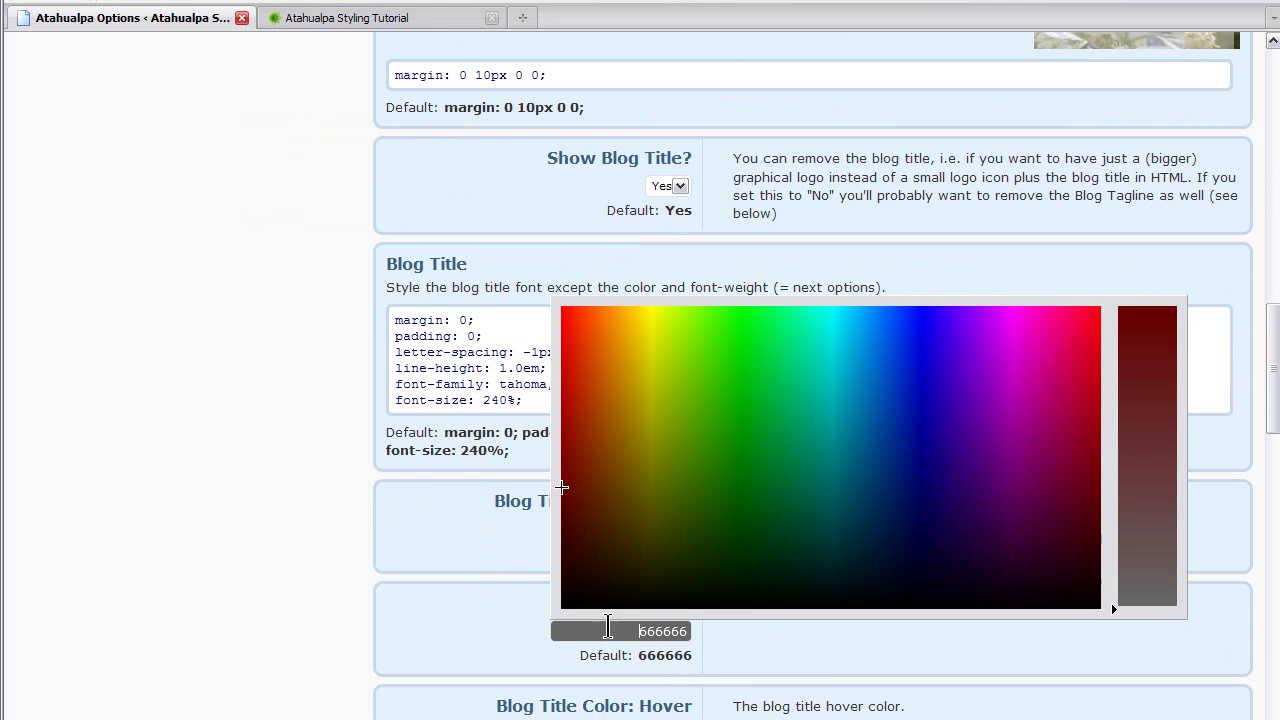
{"action": "double_click", "coordinate": [650, 627]}
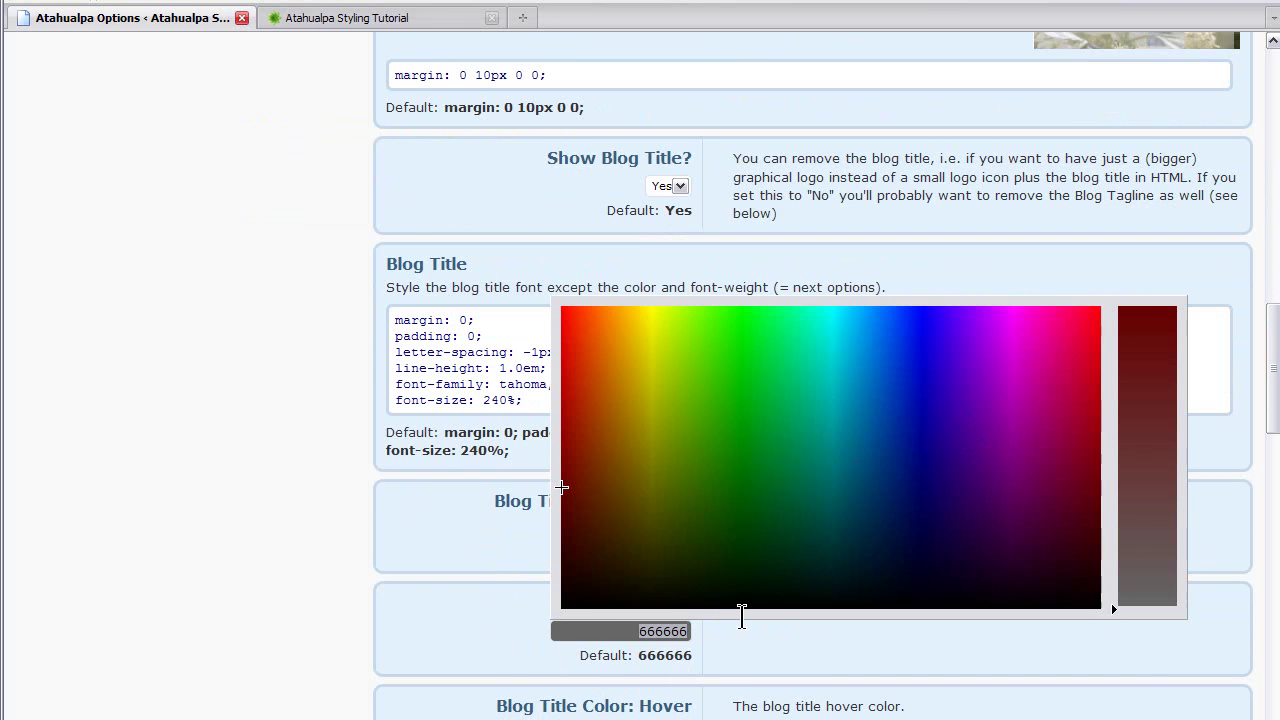
{"action": "type", "text": "000000"}
{"action": "left_click", "coordinate": [774, 662]}
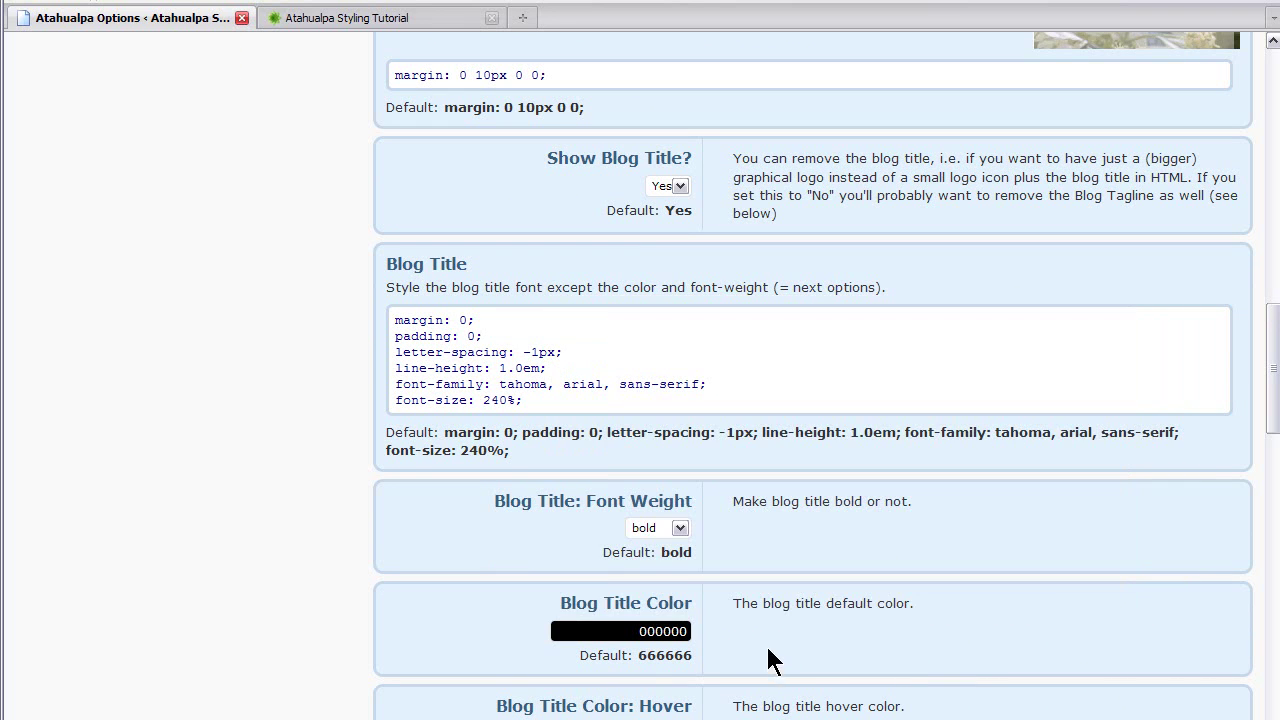
Set the Blog Title Color to FFFFFF
{"action": "left_click", "coordinate": [610, 631]}
{"action": "key", "text": "BackSpace"}
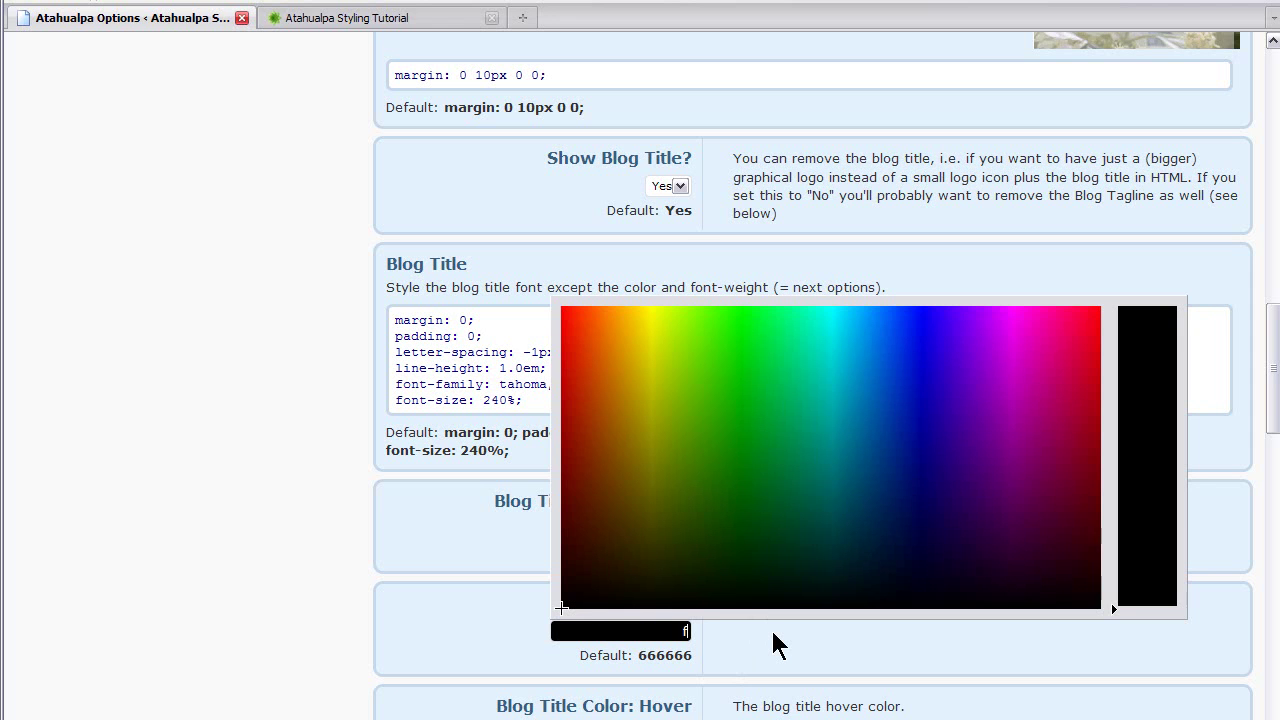
{"action": "type", "text": "ffffff"}
{"action": "left_click", "coordinate": [776, 645]}
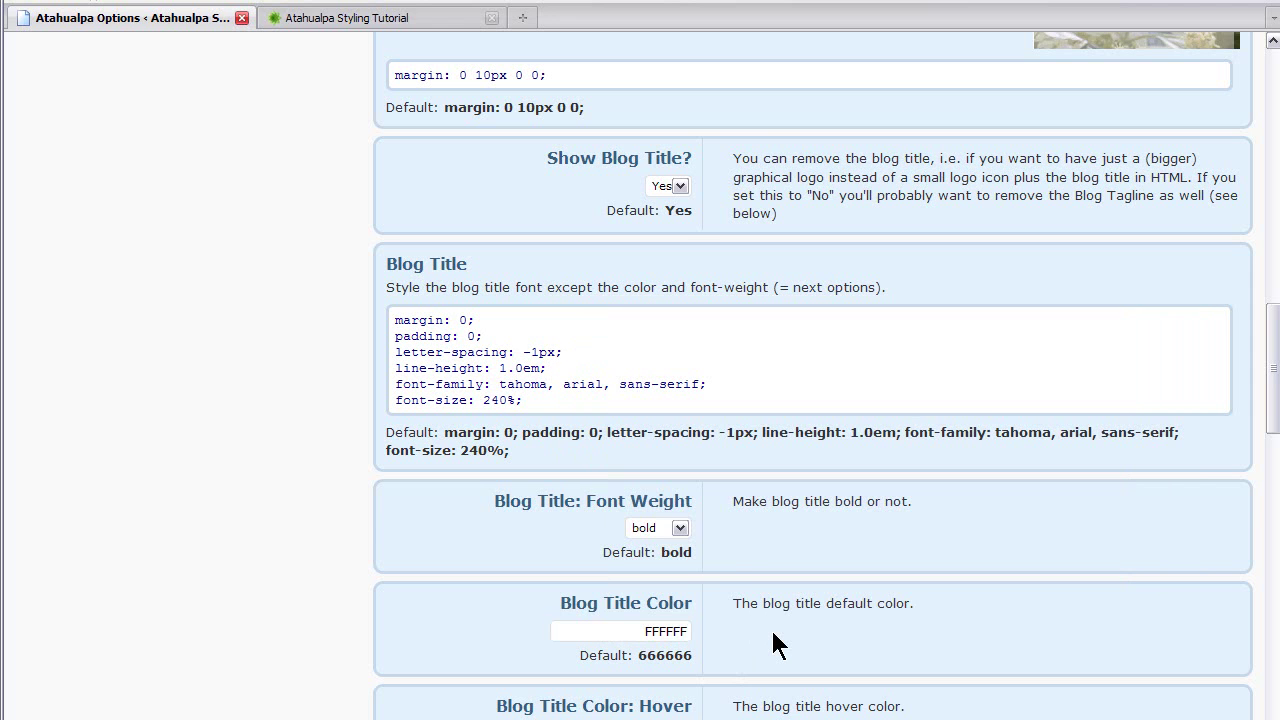
Set the Blog Title Color: Hover option to FFFFFF
{"action": "scroll", "coordinate": [776, 645], "scroll_direction": "down", "scroll_amount": 3}
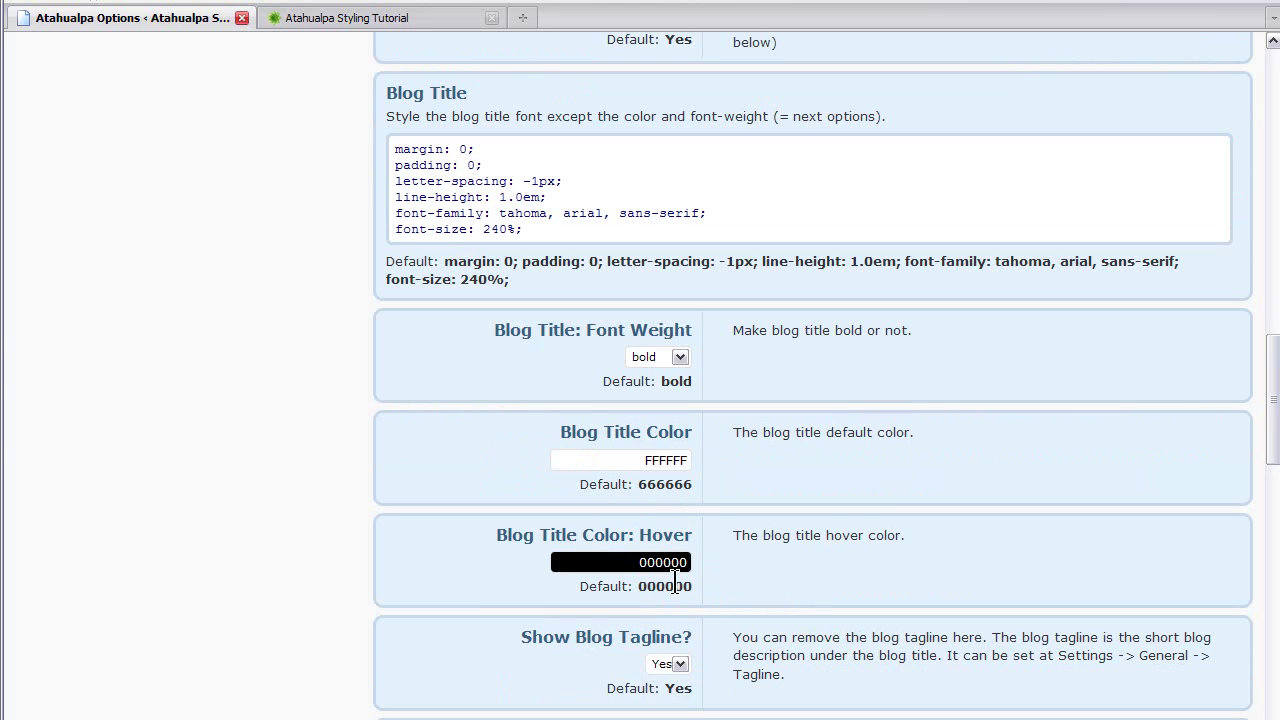
{"action": "left_click", "coordinate": [630, 563]}
{"action": "left_click_drag", "start_coordinate": [630, 563], "coordinate": [690, 563]}
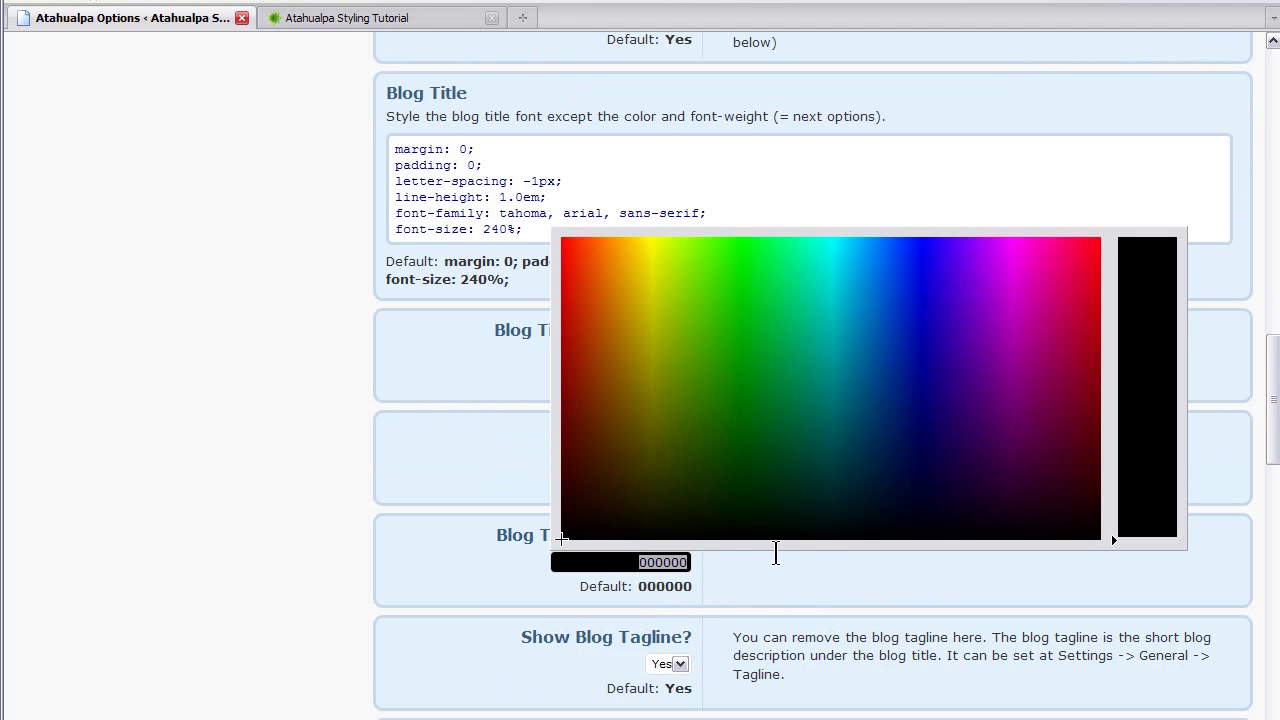
{"action": "type", "text": "ffffff"}
{"action": "left_click", "coordinate": [780, 565]}
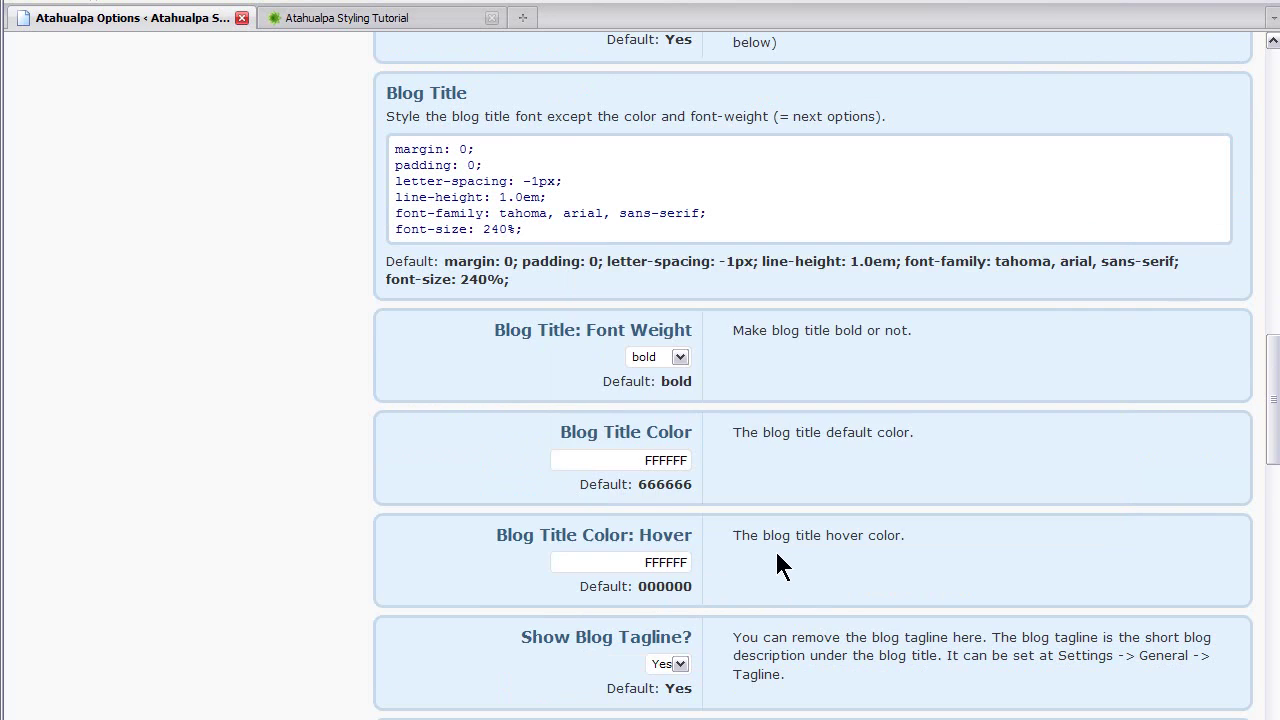
Change the color in the Blog Tagline style to white
{"action": "scroll", "coordinate": [780, 565], "scroll_direction": "down", "scroll_amount": 3}
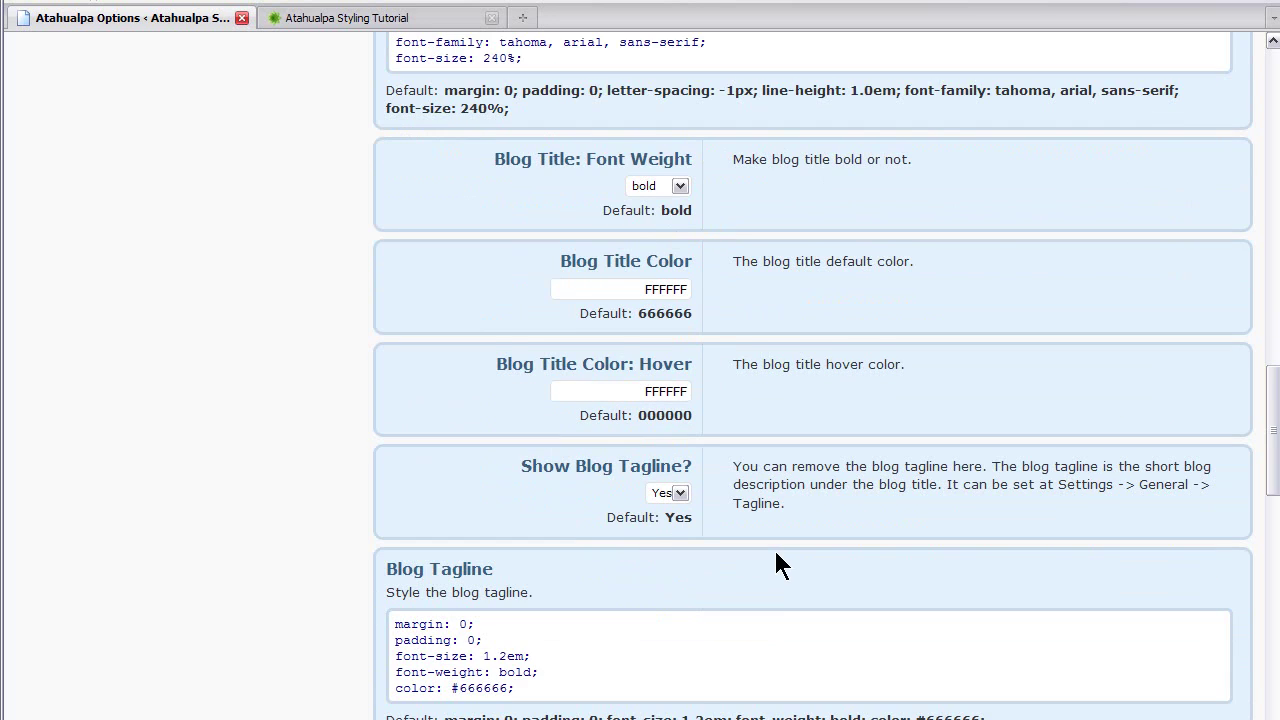
{"action": "scroll", "coordinate": [777, 563], "scroll_direction": "down", "scroll_amount": 2}
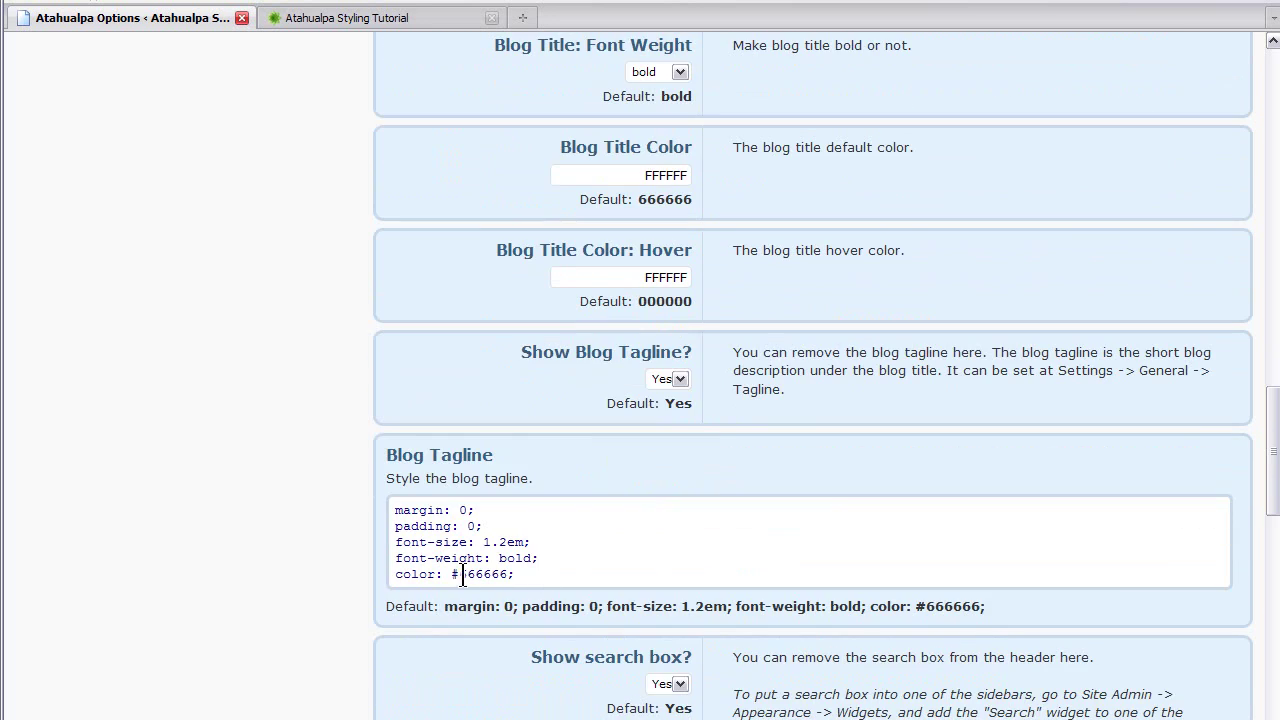
{"action": "left_click_drag", "start_coordinate": [451, 575], "coordinate": [586, 568]}
{"action": "type", "text": "white;"}
Save the header area settings and reload the blog page to check the title and tagline
{"action": "scroll", "coordinate": [585, 568], "scroll_direction": "down", "scroll_amount": 6}
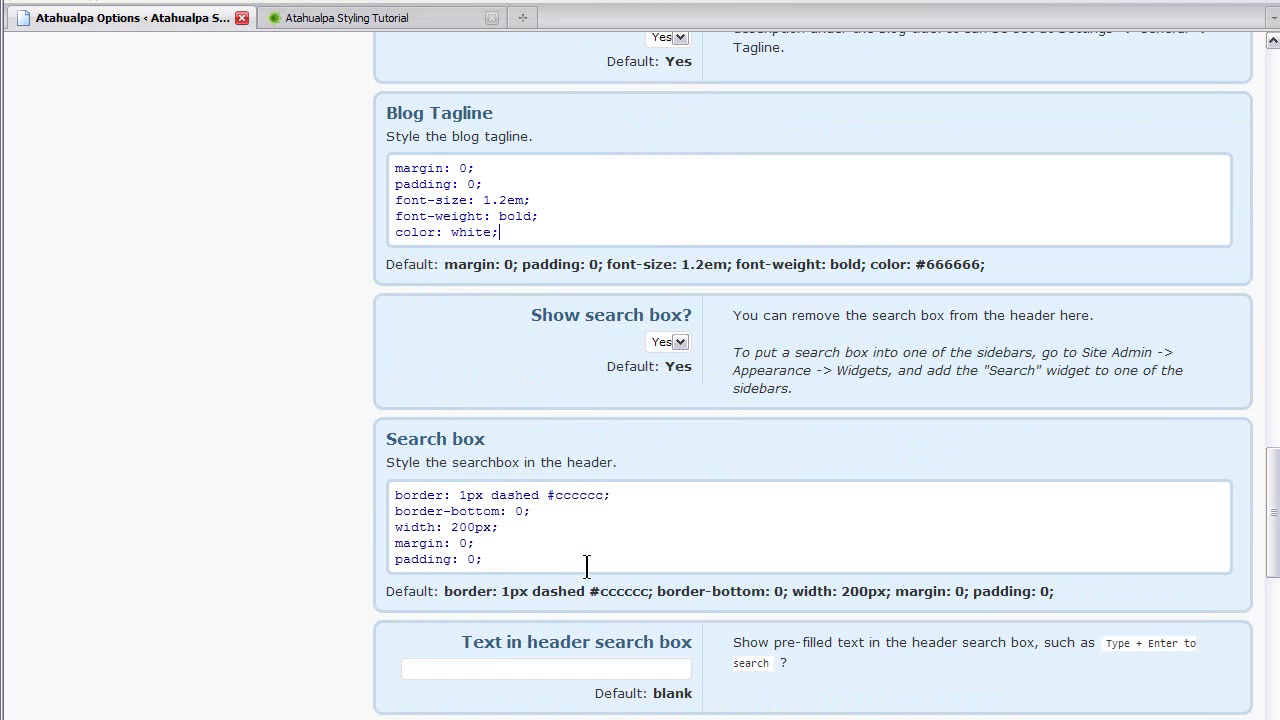
{"action": "scroll", "coordinate": [587, 566], "scroll_direction": "down", "scroll_amount": 3}
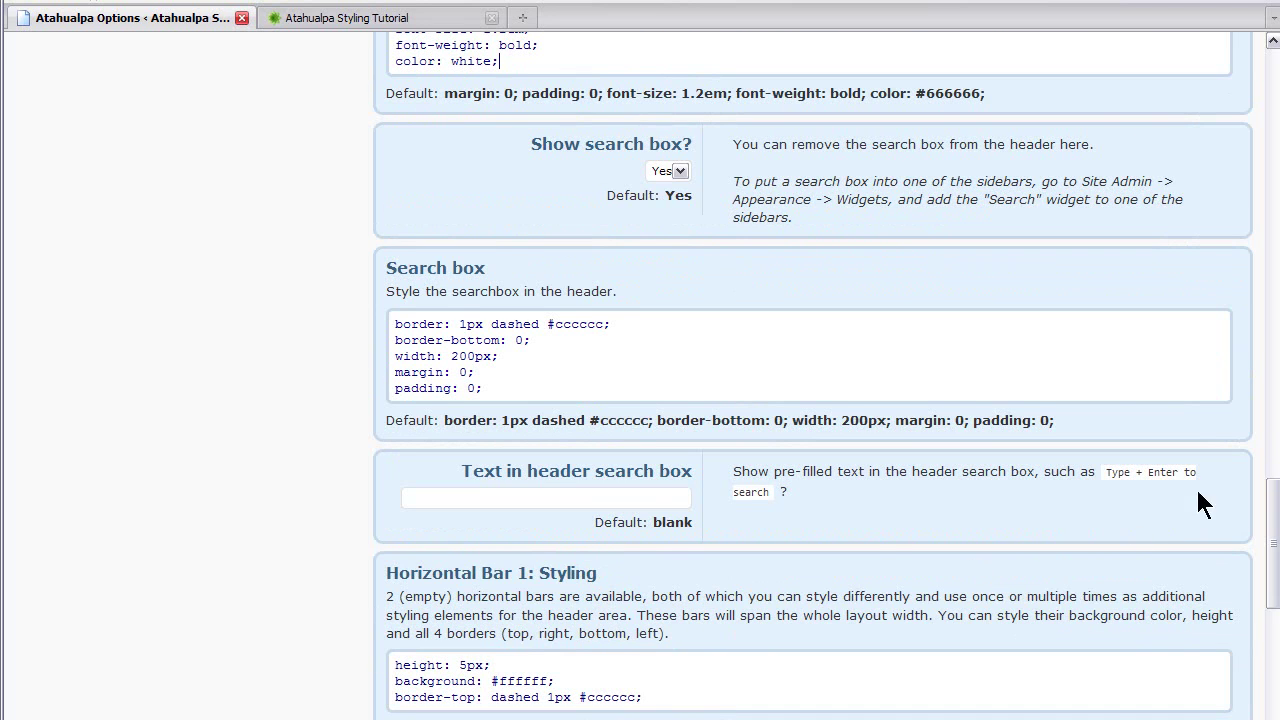
{"action": "left_click_drag", "start_coordinate": [1273, 508], "coordinate": [1274, 630]}
{"action": "left_click", "coordinate": [697, 443]}
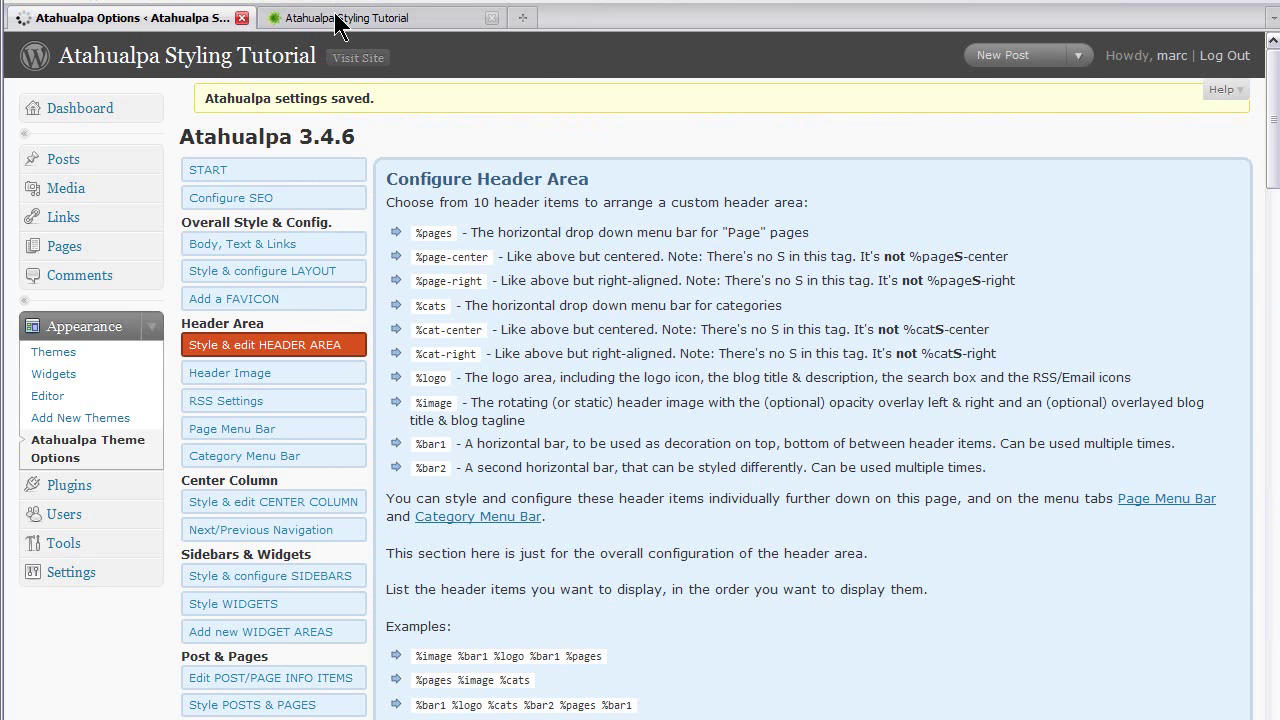
{"action": "left_click", "coordinate": [340, 20]}
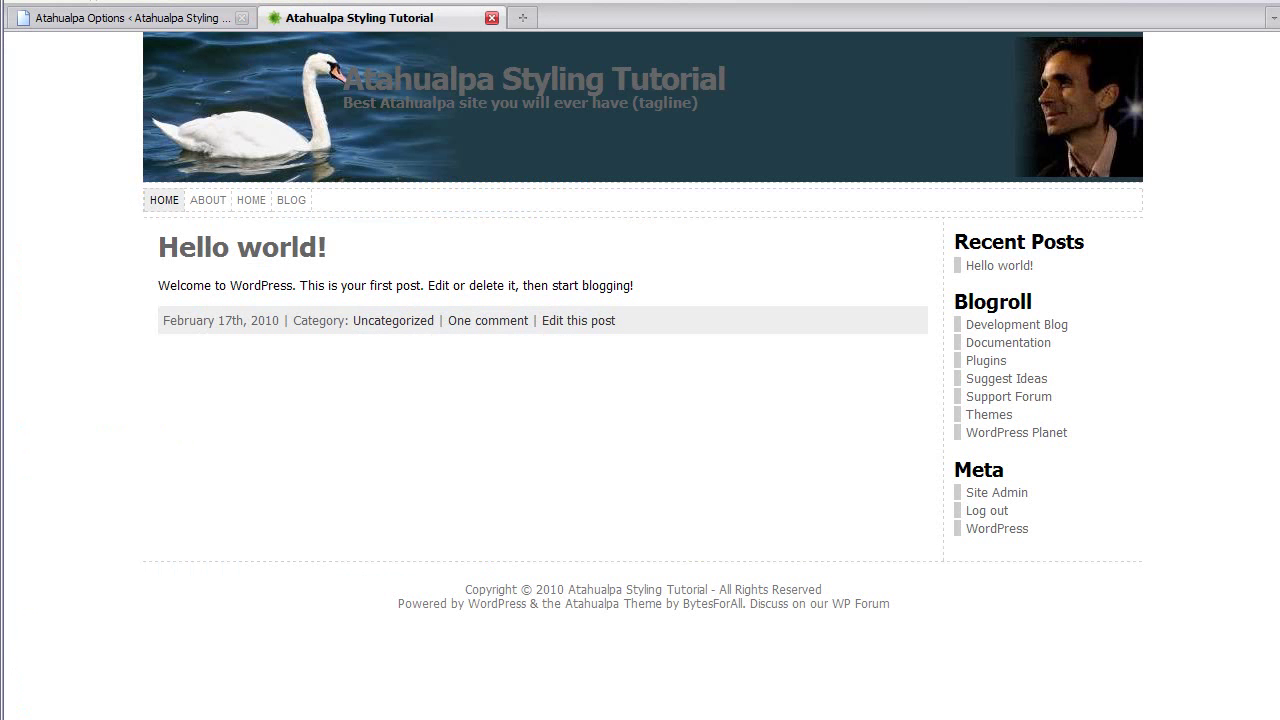
{"action": "key", "text": "F5"}
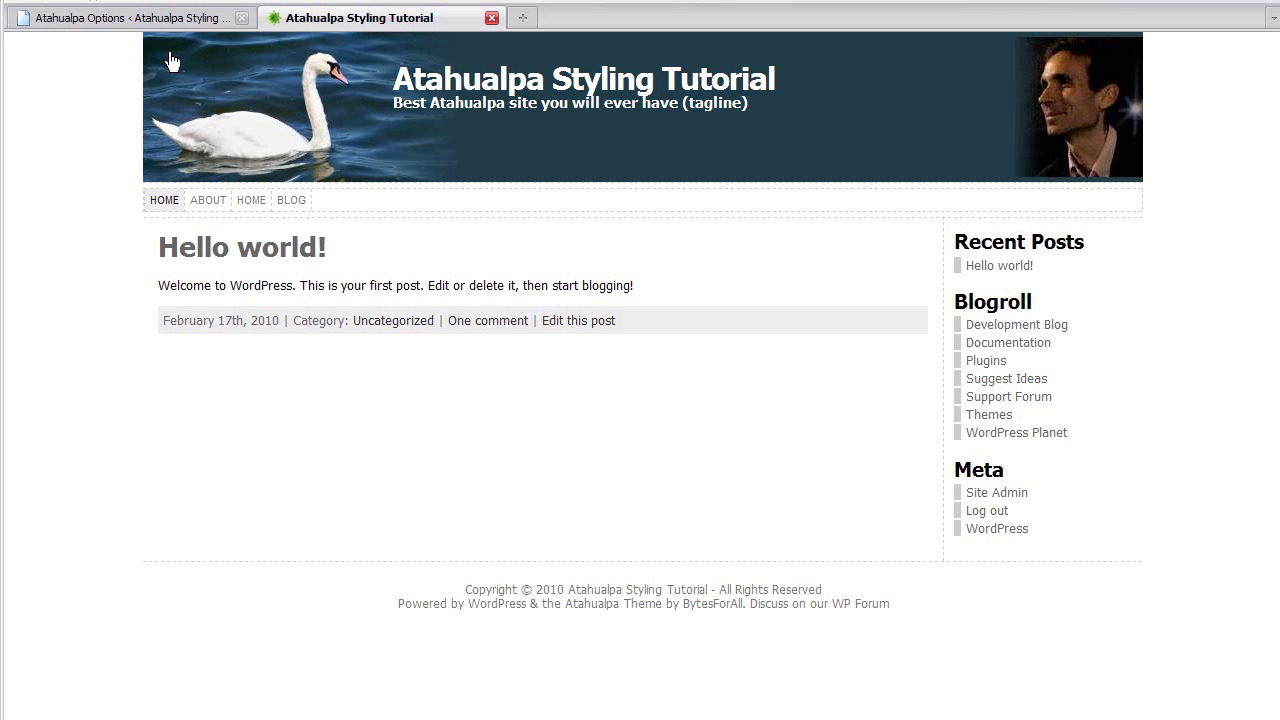
Return to the theme options, sample a page color with the ColorZilla Eyedropper, and set the Body Style background to #e4f2fd
{"action": "left_click", "coordinate": [157, 23]}
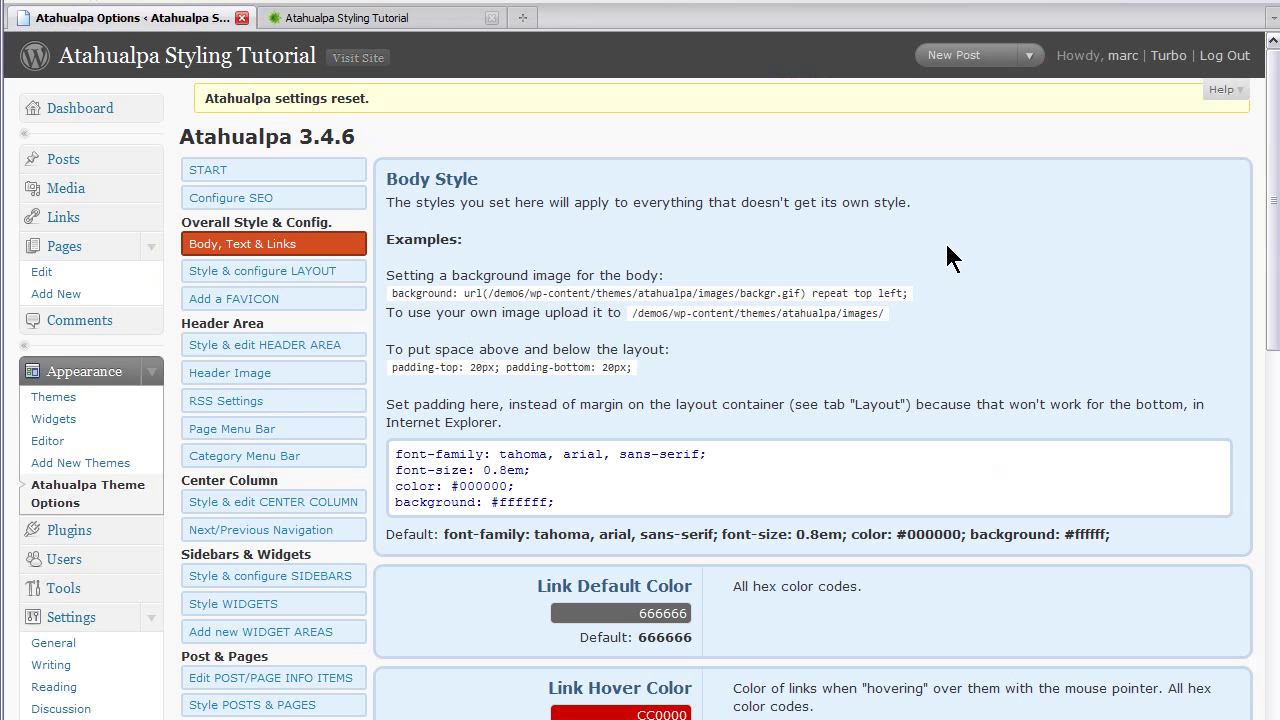
{"action": "right_click", "coordinate": [1042, 263]}
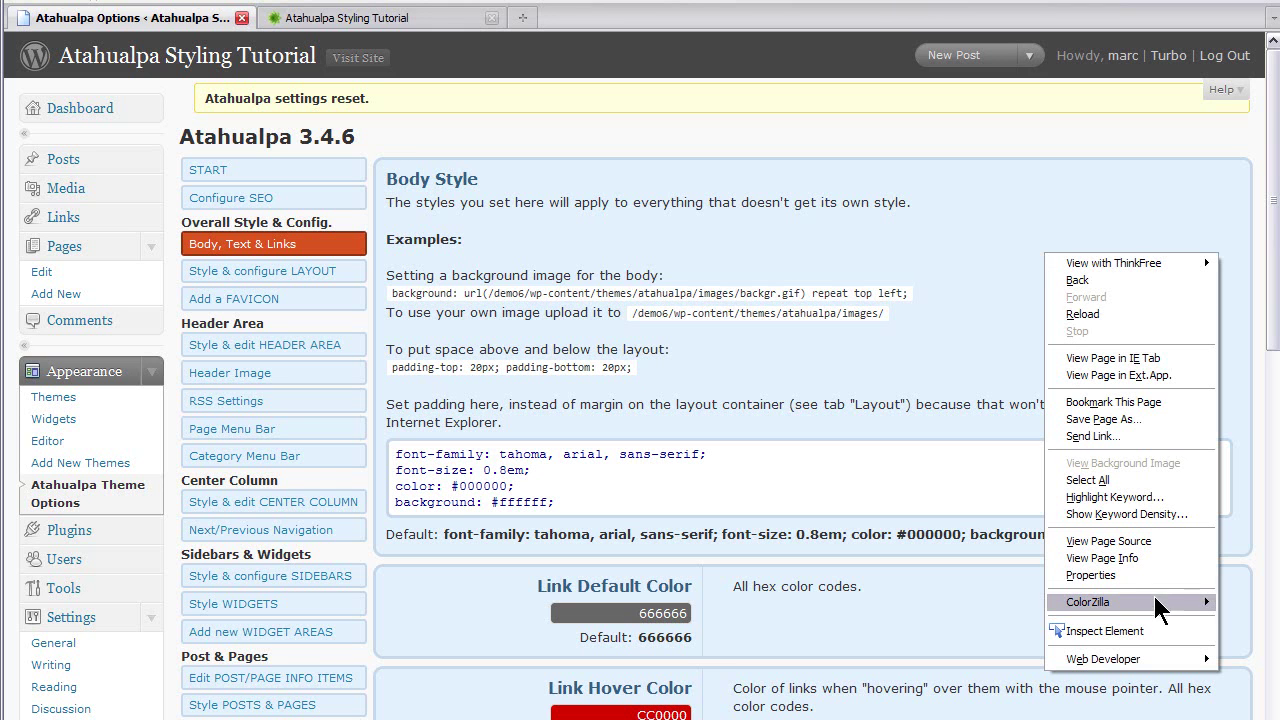
{"action": "mouse_move", "coordinate": [1156, 609]}
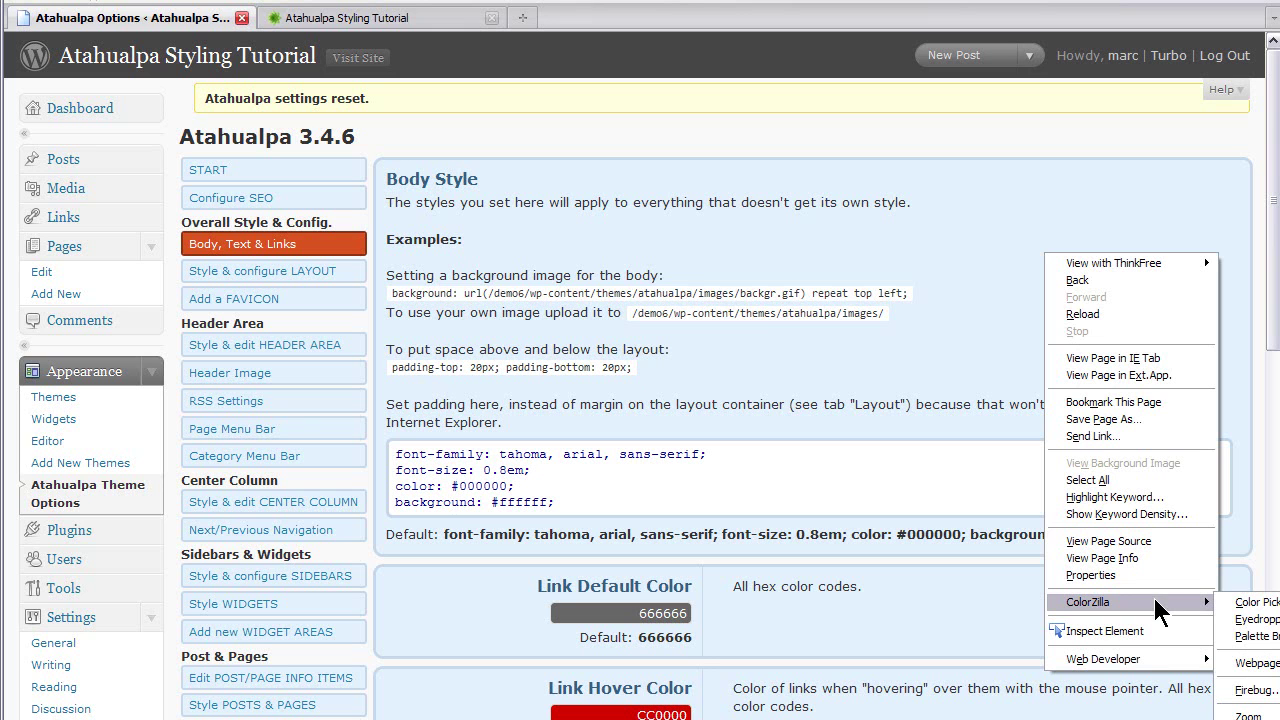
{"action": "left_click", "coordinate": [1258, 619]}
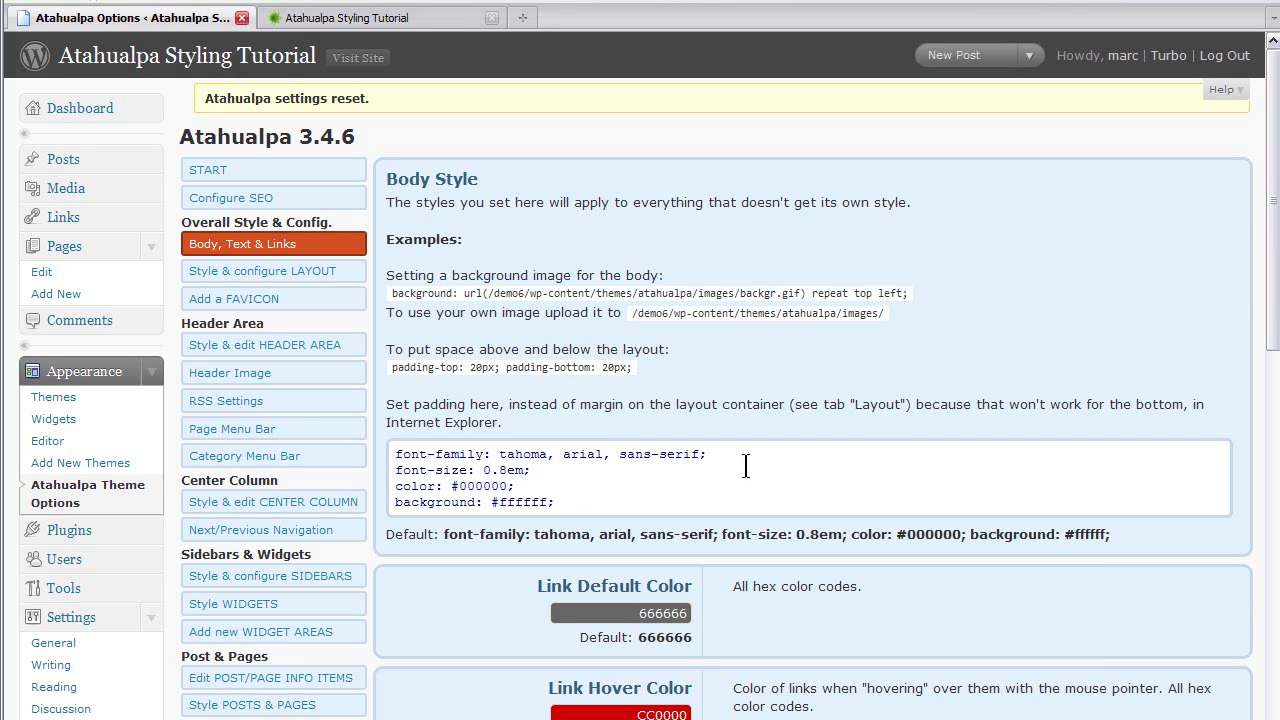
{"action": "left_click_drag", "start_coordinate": [499, 502], "coordinate": [552, 503]}
{"action": "type", "text": "e4f2fd"}
Pick the blue 142ACB as the Link Default Color
{"action": "scroll", "coordinate": [754, 491], "scroll_direction": "down", "scroll_amount": 3}
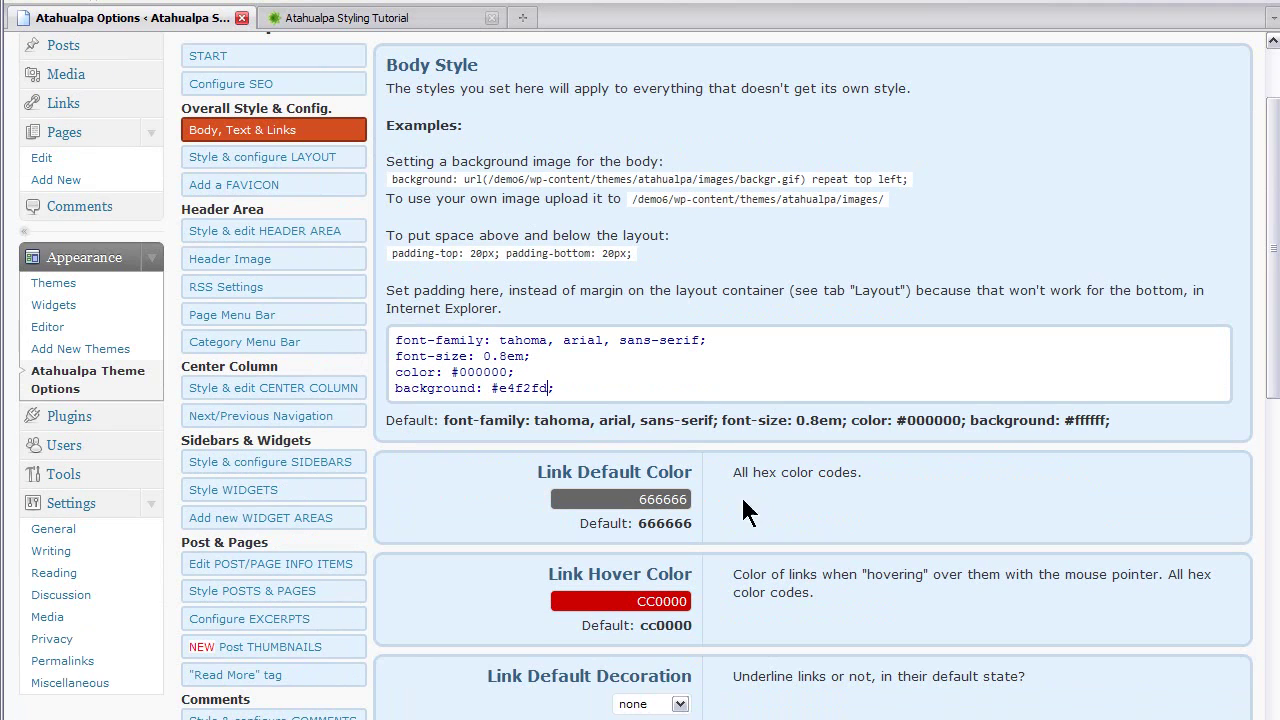
{"action": "left_click", "coordinate": [687, 500]}
{"action": "left_click", "coordinate": [910, 235]}
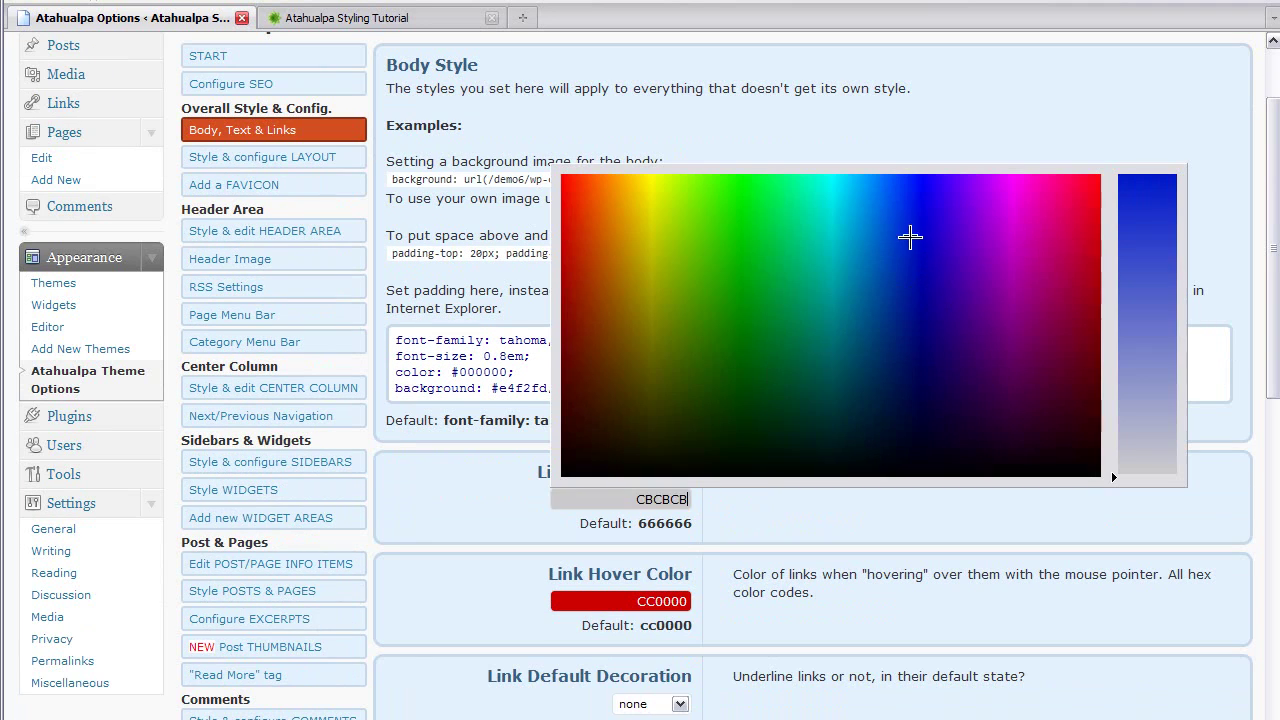
{"action": "left_click", "coordinate": [1143, 204]}
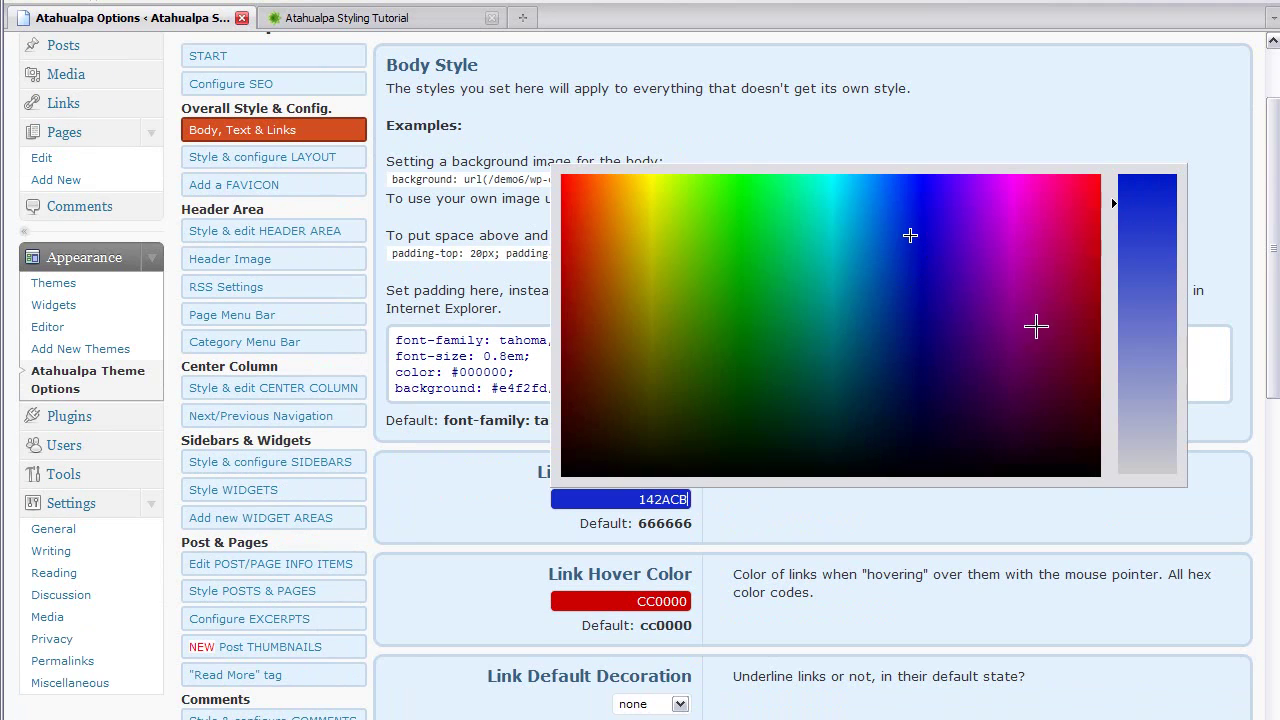
{"action": "left_click", "coordinate": [866, 588]}
Set the Link Default Decoration to underline
{"action": "scroll", "coordinate": [866, 588], "scroll_direction": "down", "scroll_amount": 3}
{"action": "scroll", "coordinate": [868, 605], "scroll_direction": "down", "scroll_amount": 3}
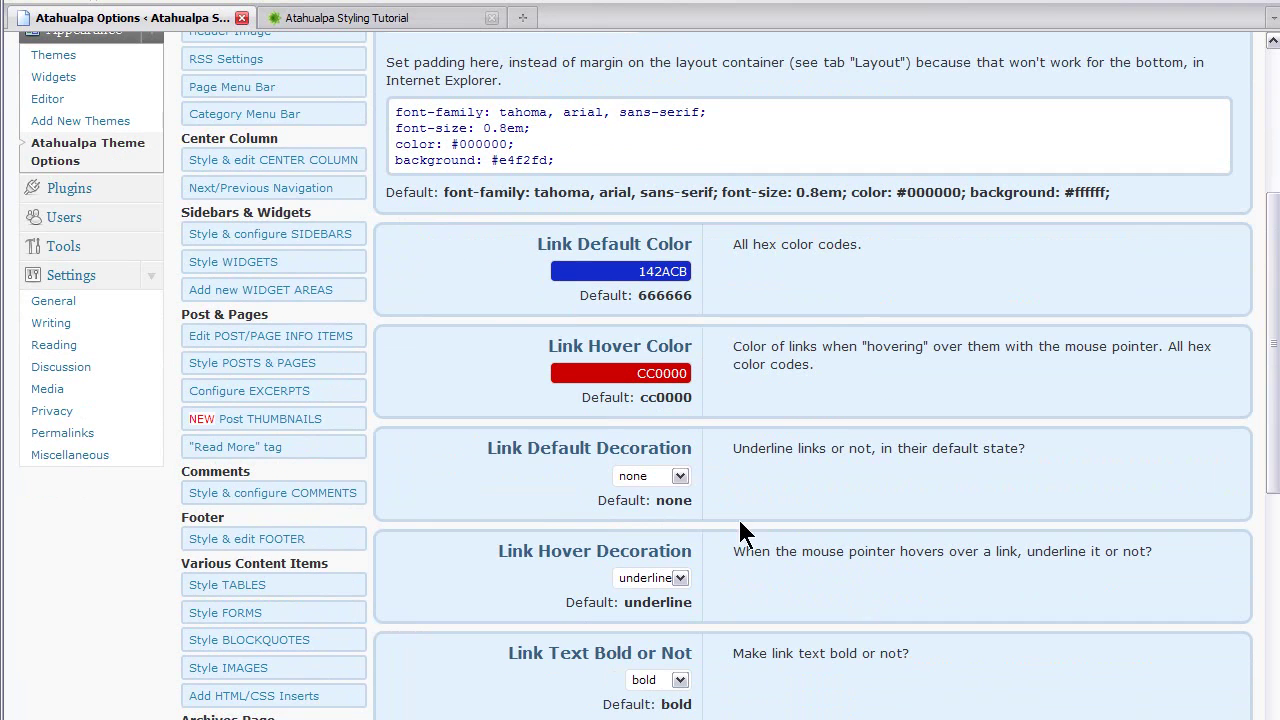
{"action": "left_click", "coordinate": [680, 477]}
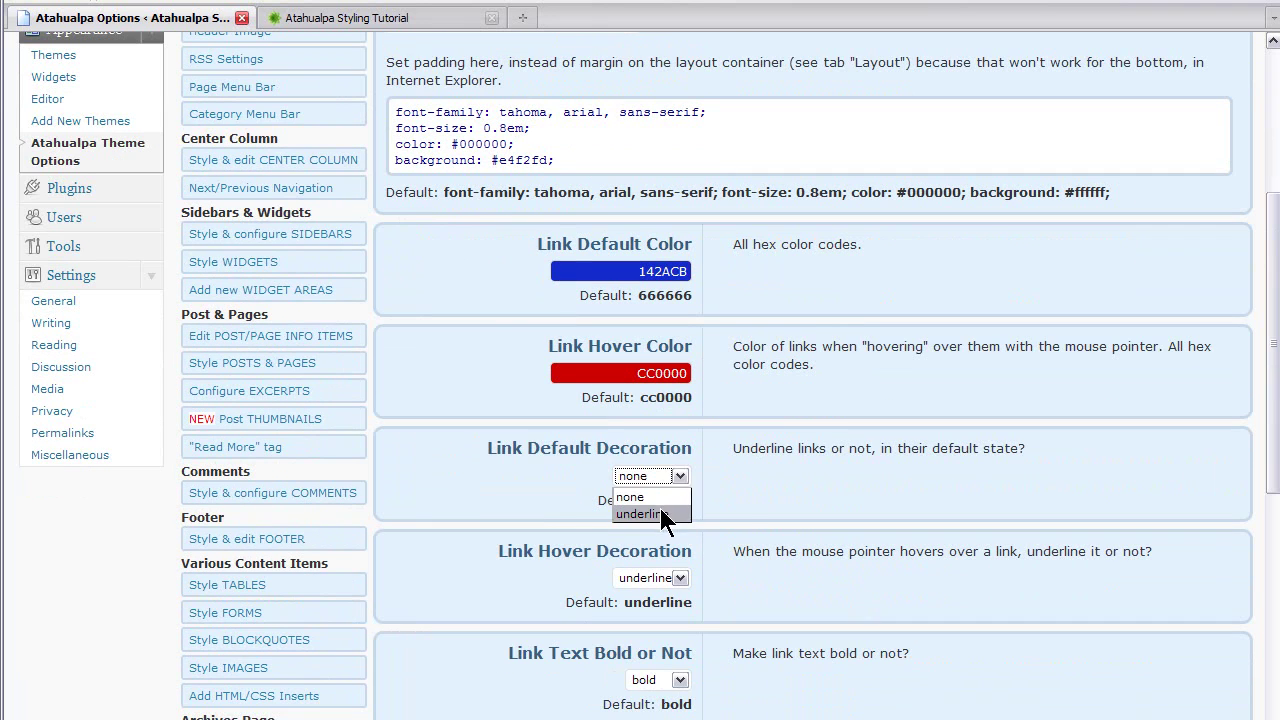
{"action": "left_click", "coordinate": [645, 514]}
Set the Link Text Bold or Not option to normal and save the settings
{"action": "scroll", "coordinate": [770, 521], "scroll_direction": "down", "scroll_amount": 3}
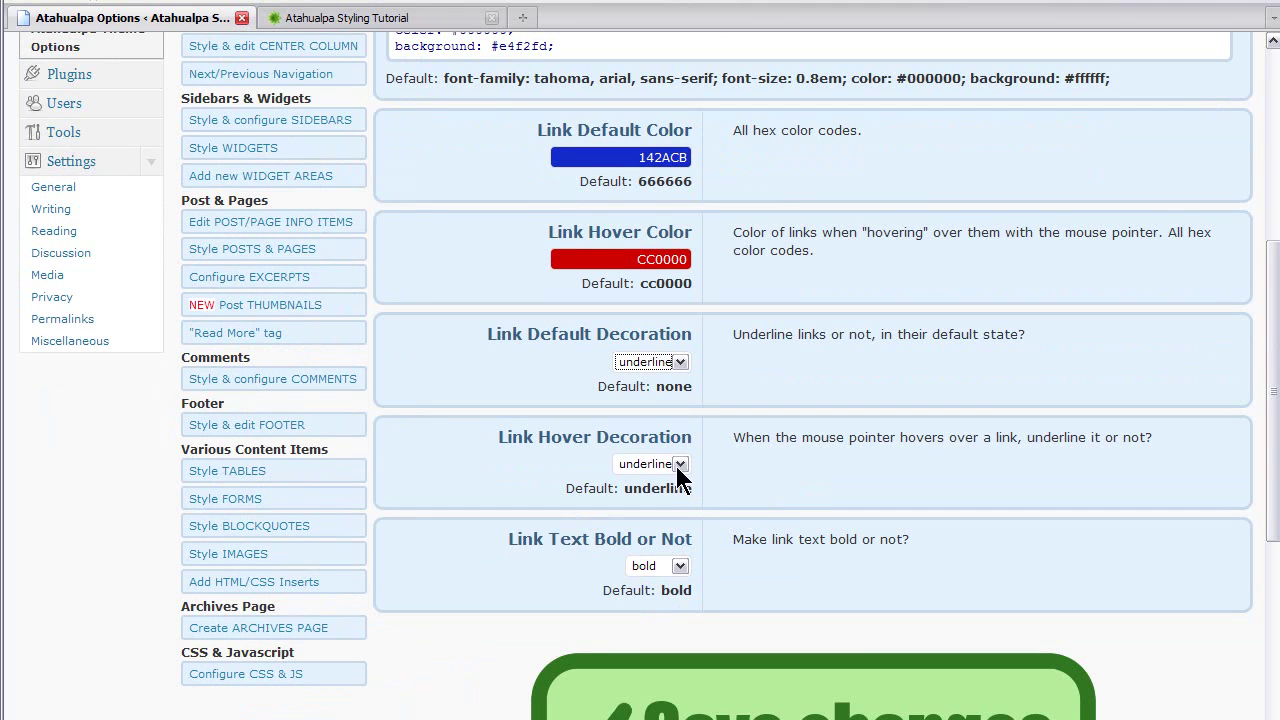
{"action": "left_click", "coordinate": [680, 566]}
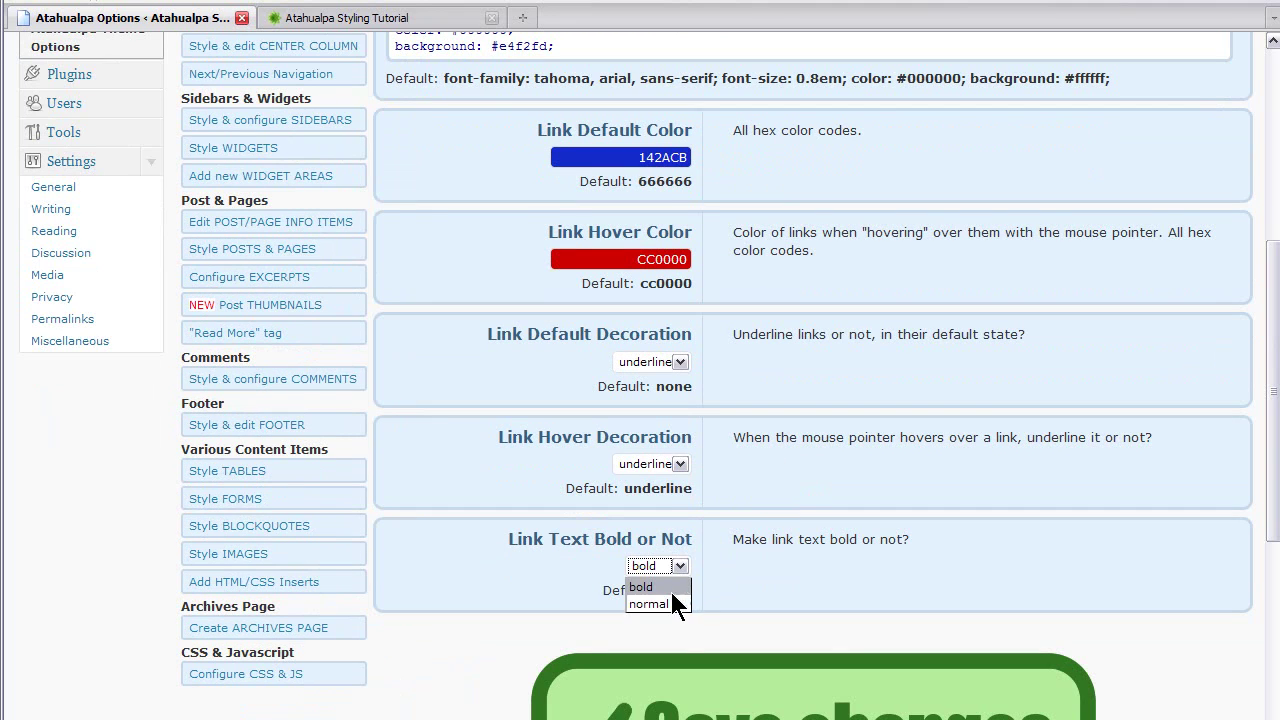
{"action": "left_click", "coordinate": [670, 598]}
{"action": "left_click", "coordinate": [697, 709]}
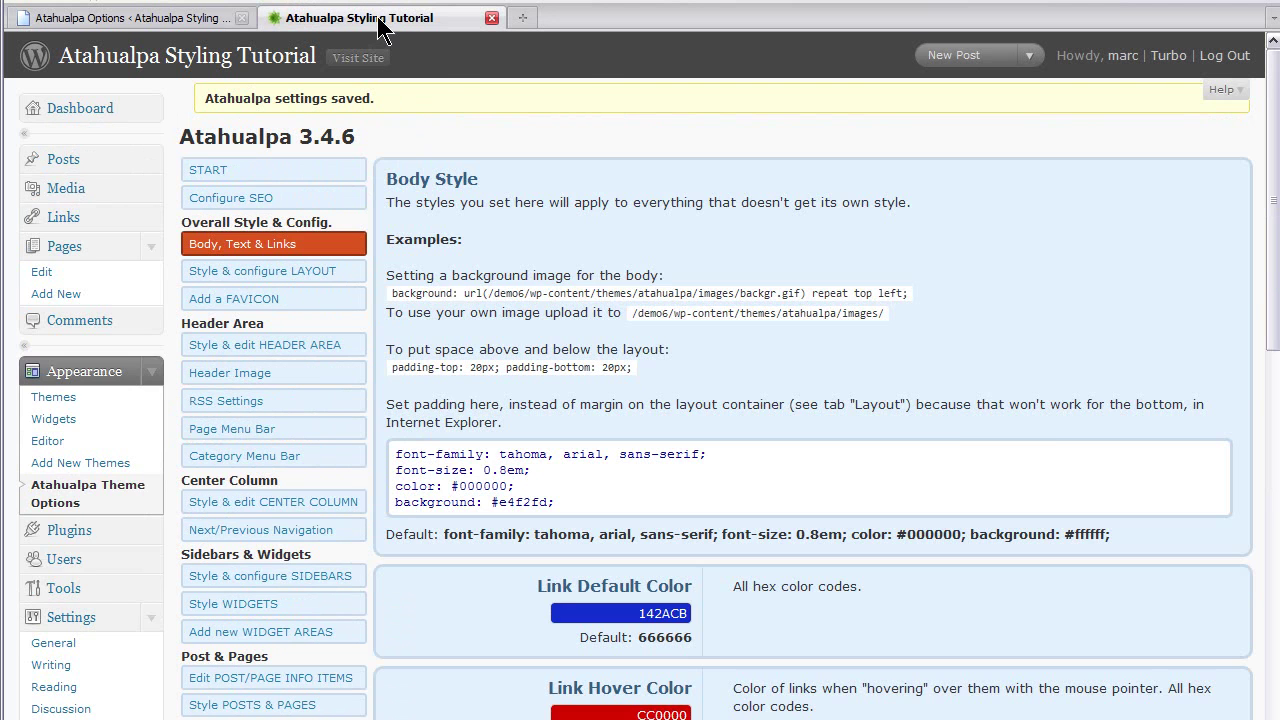
Switch to the blog page and sample the color of the grey bar below the post with the ColorZilla Eyedropper
{"action": "left_click", "coordinate": [385, 18]}
{"action": "left_click", "coordinate": [410, 90]}
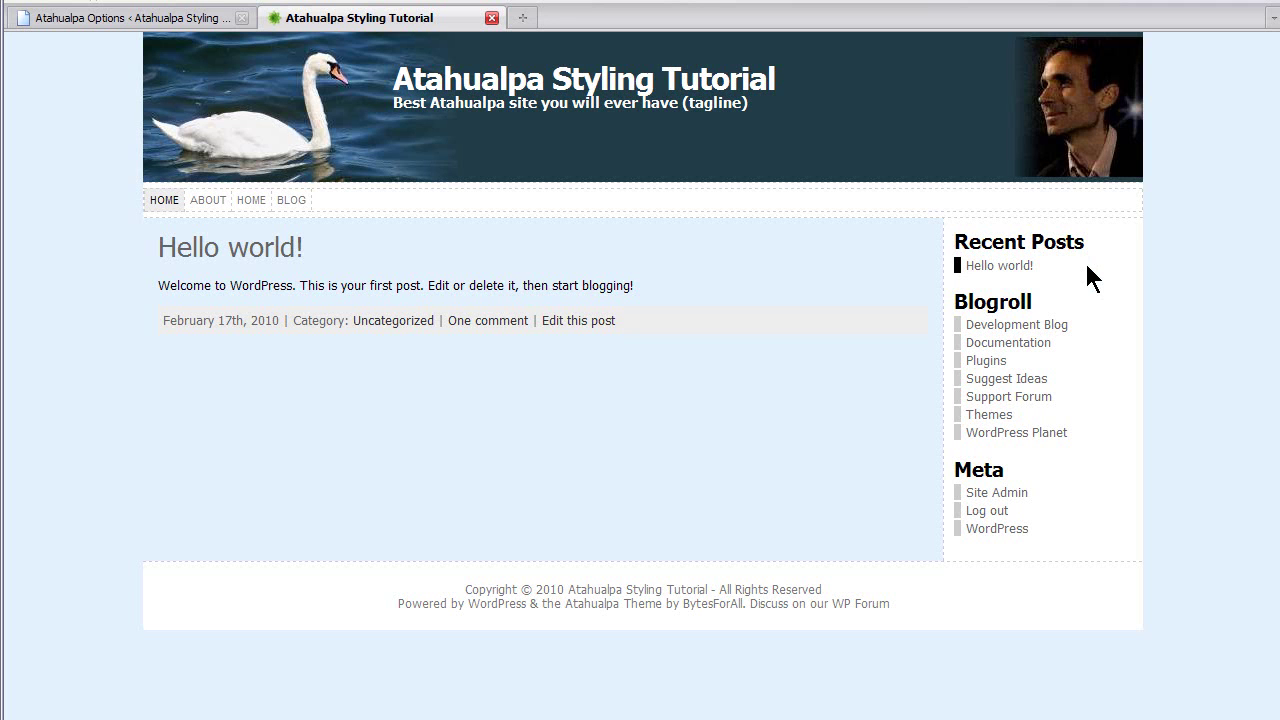
{"action": "right_click", "coordinate": [852, 320]}
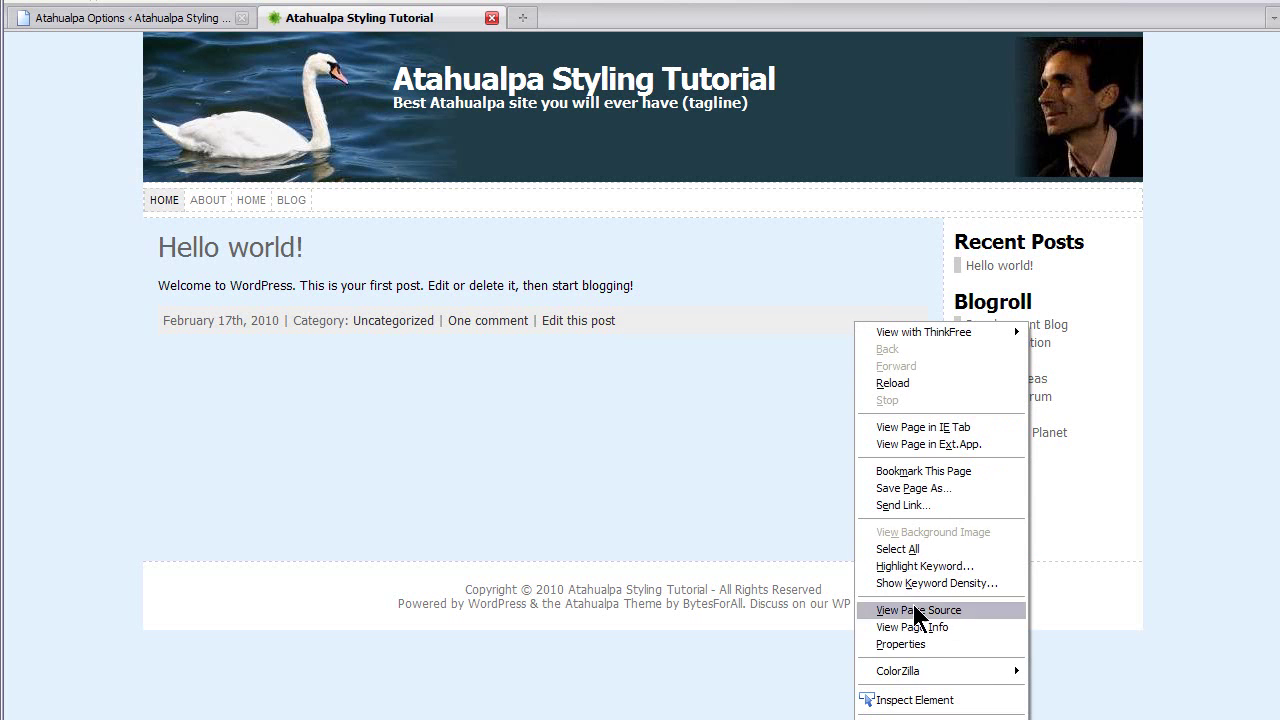
{"action": "mouse_move", "coordinate": [922, 672]}
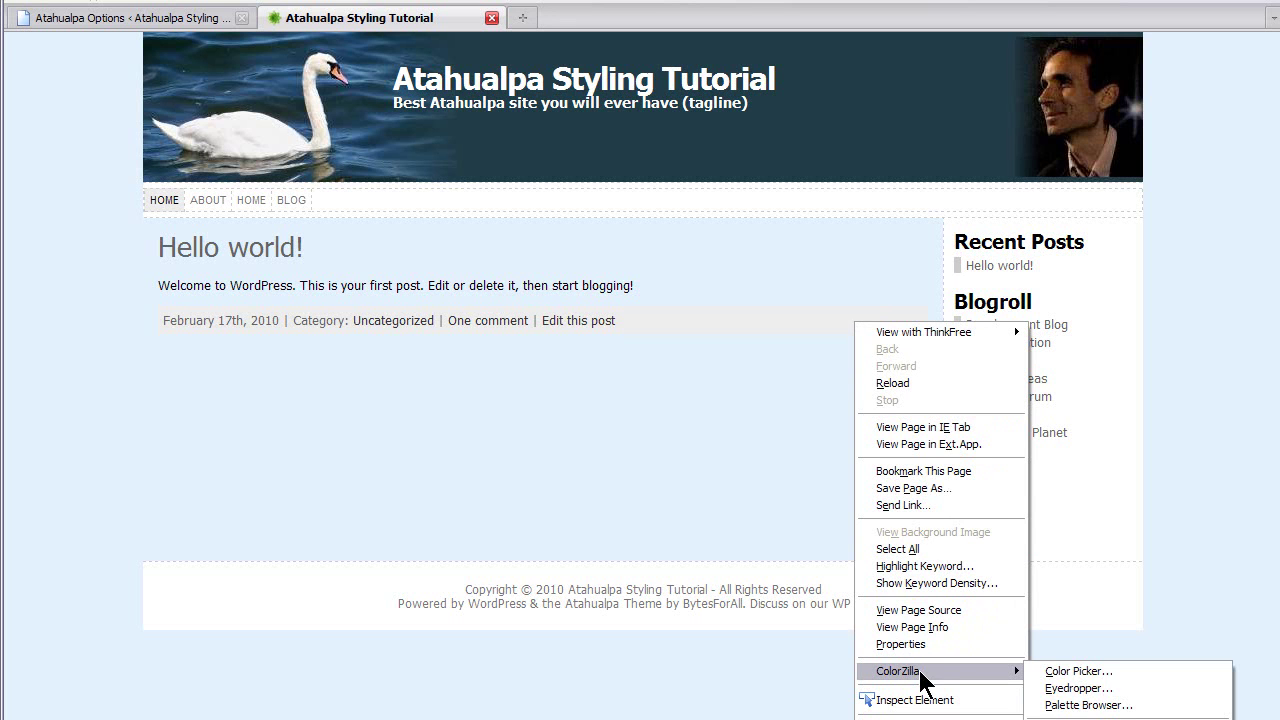
{"action": "left_click", "coordinate": [1077, 686]}
{"action": "left_click", "coordinate": [796, 320]}
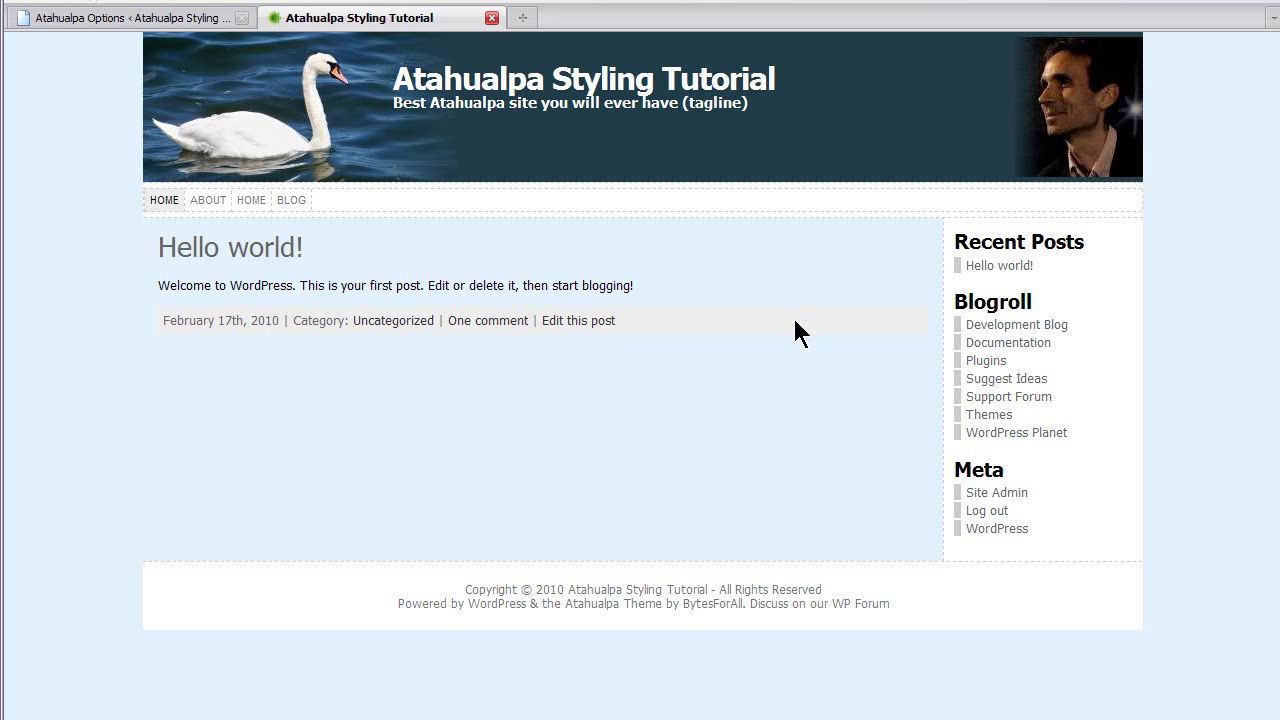
Return to the Atahualpa theme options and open the settings for styling and configuring the sidebars
{"action": "left_click", "coordinate": [190, 19]}
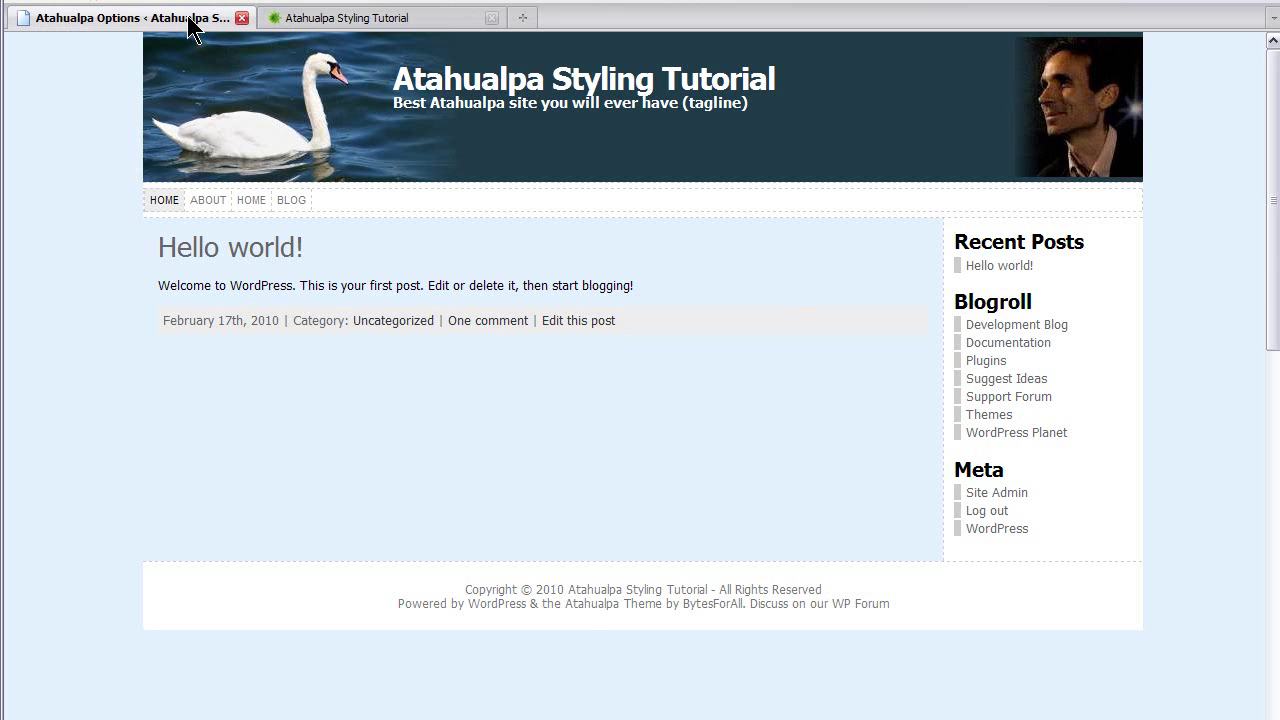
{"action": "scroll", "coordinate": [762, 363], "scroll_direction": "down", "scroll_amount": 3}
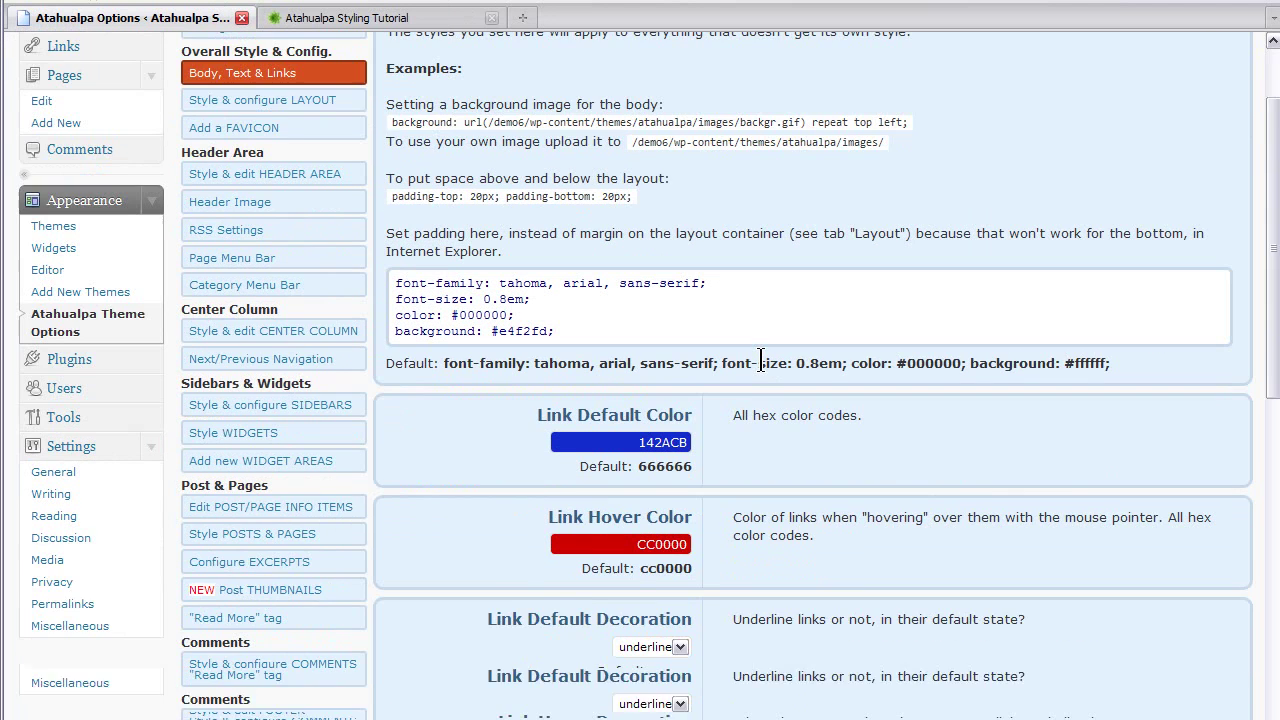
{"action": "scroll", "coordinate": [762, 363], "scroll_direction": "down", "scroll_amount": 3}
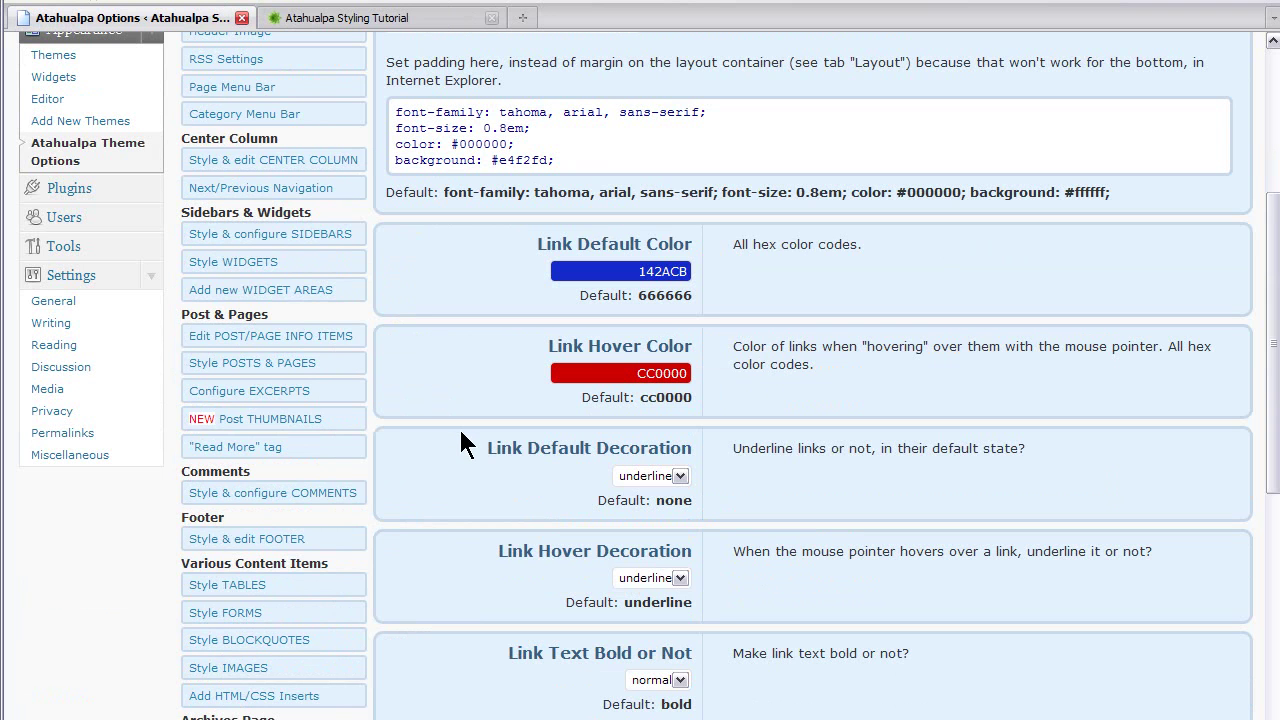
{"action": "left_click", "coordinate": [320, 234]}
Change the background in the RIGHT sidebar style to #eeeeee
{"action": "scroll", "coordinate": [881, 416], "scroll_direction": "down", "scroll_amount": 13}
{"action": "scroll", "coordinate": [877, 416], "scroll_direction": "down", "scroll_amount": 15}
{"action": "scroll", "coordinate": [877, 416], "scroll_direction": "down", "scroll_amount": 12}
{"action": "scroll", "coordinate": [877, 416], "scroll_direction": "down", "scroll_amount": 6}
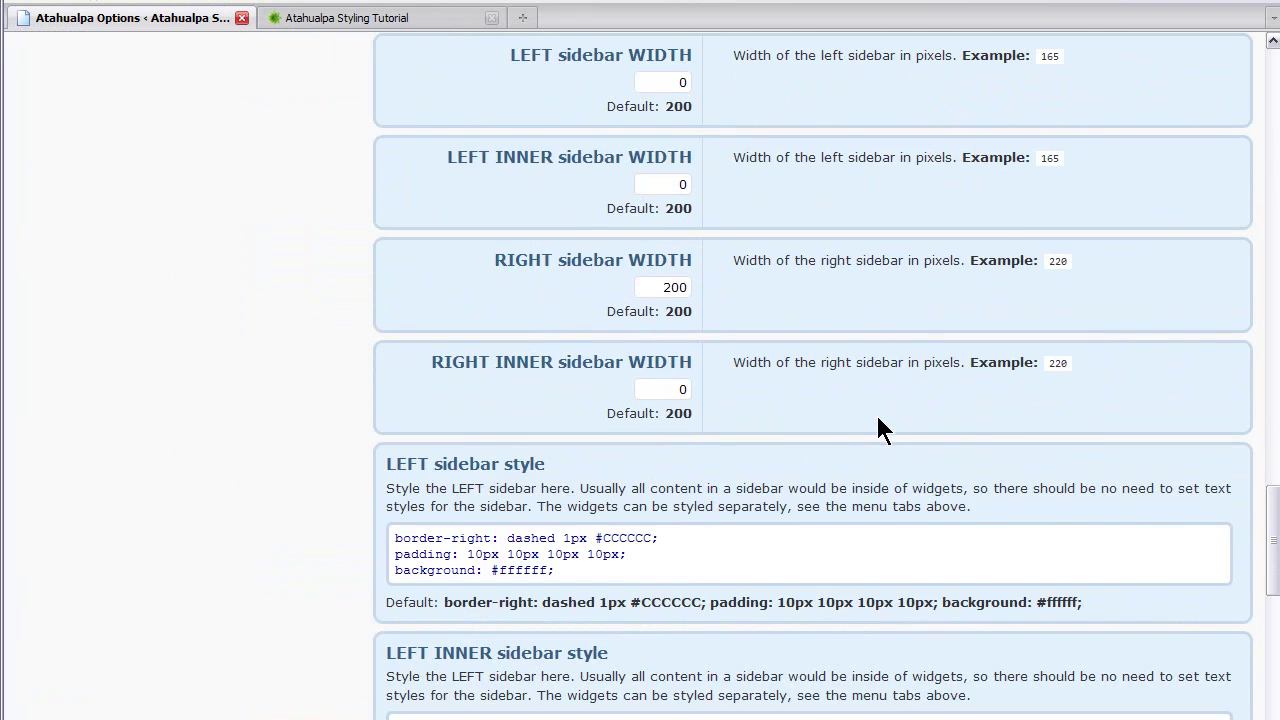
{"action": "scroll", "coordinate": [877, 416], "scroll_direction": "down", "scroll_amount": 3}
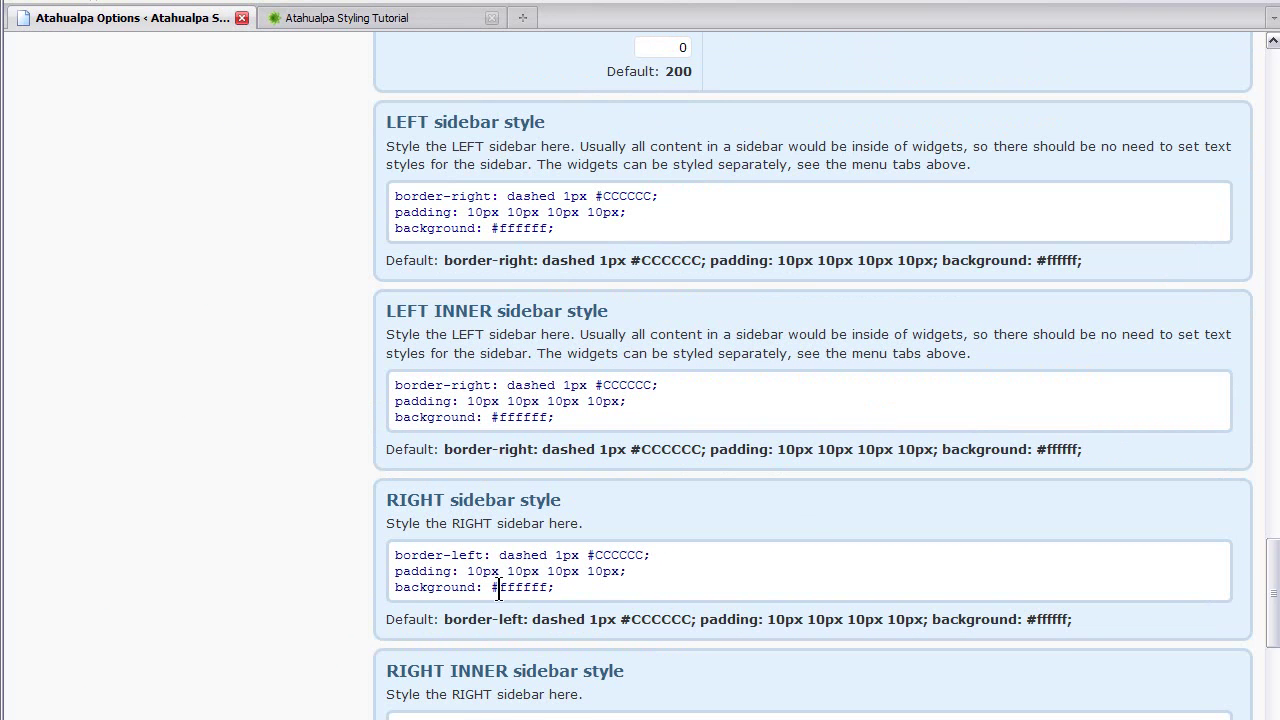
{"action": "left_click_drag", "start_coordinate": [498, 588], "coordinate": [547, 588]}
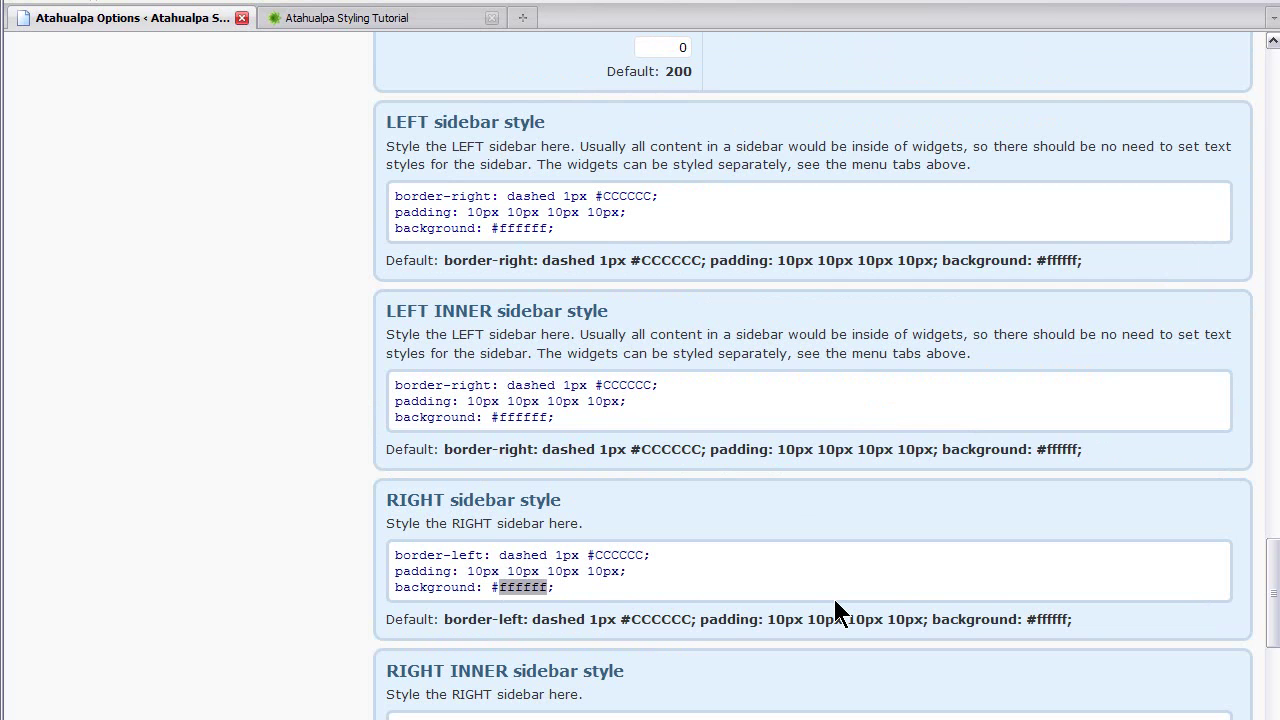
{"action": "type", "text": "eeeee"}
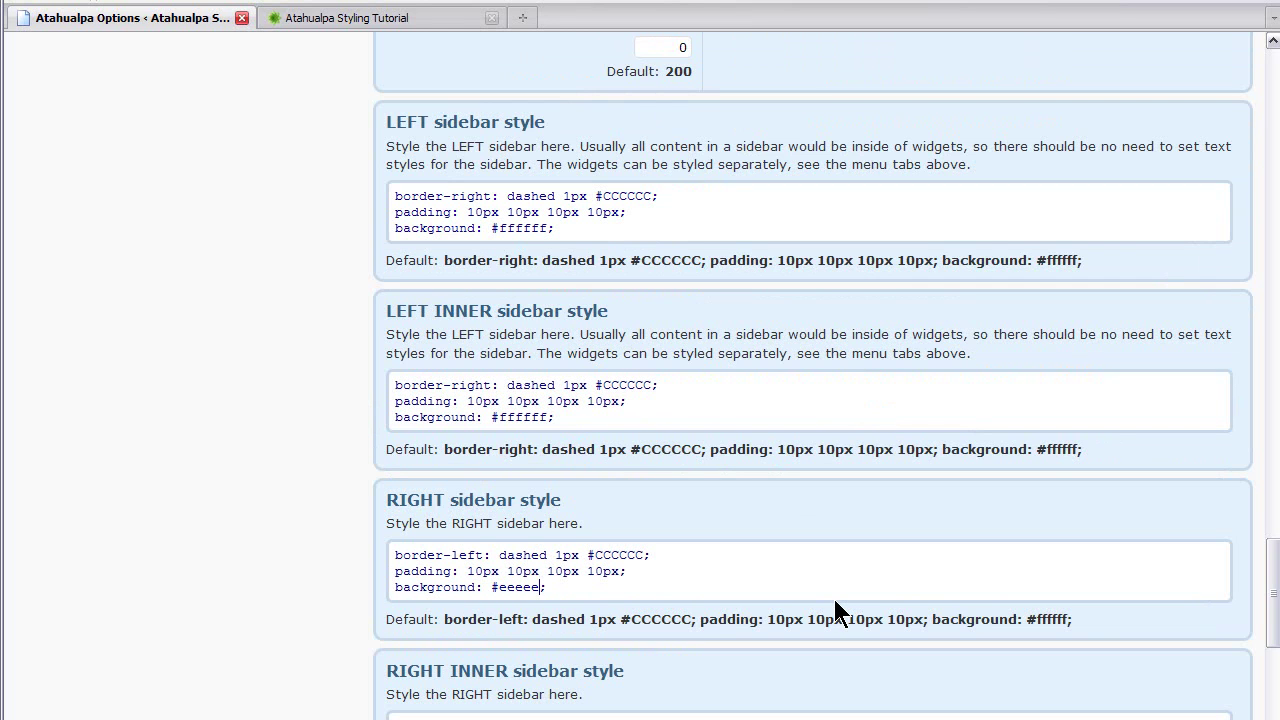
{"action": "type", "text": "e"}
Save the sidebar settings and reload the blog page to check the right sidebar's background
{"action": "left_click_drag", "start_coordinate": [1275, 597], "coordinate": [1257, 657]}
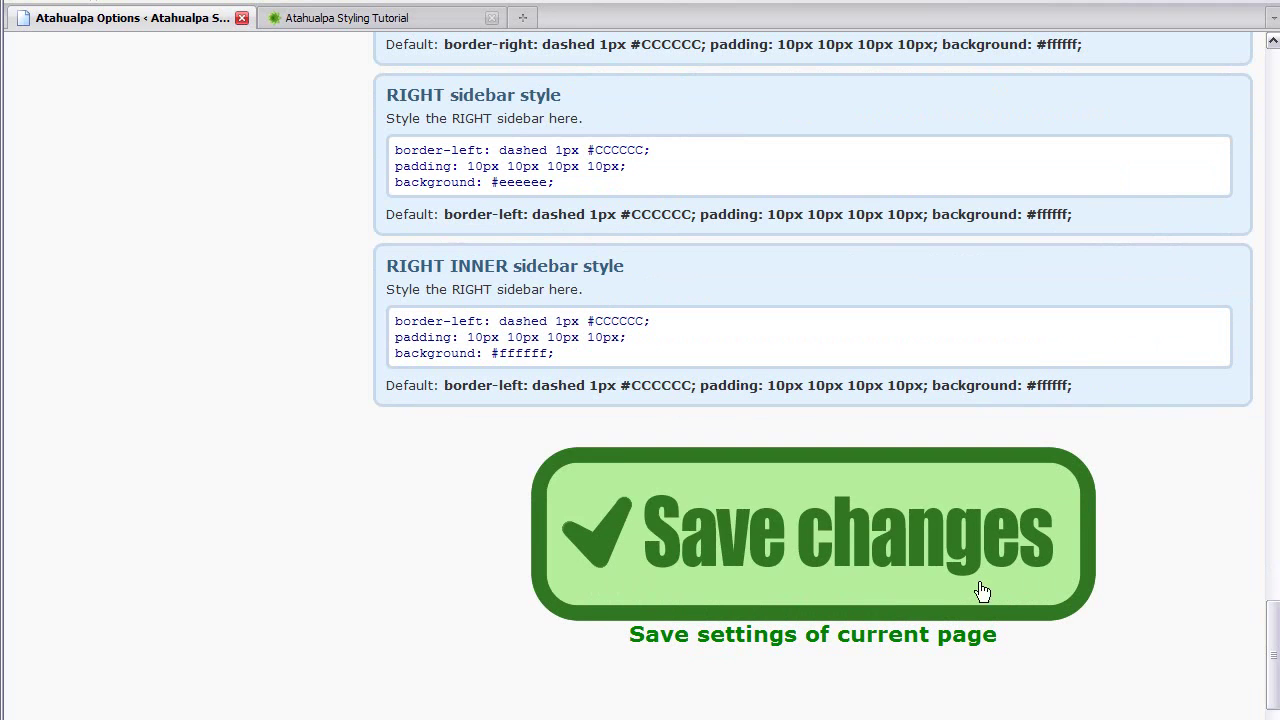
{"action": "left_click", "coordinate": [922, 550]}
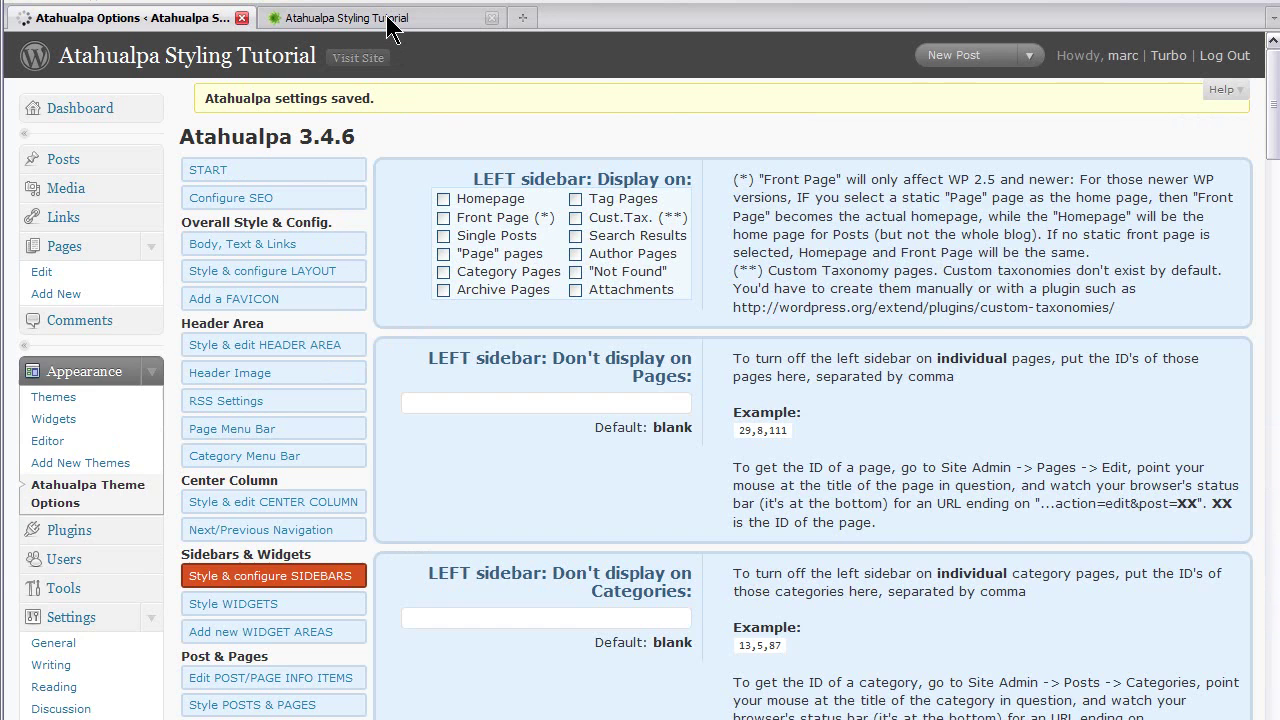
{"action": "left_click", "coordinate": [386, 17]}
{"action": "left_click", "coordinate": [405, 90]}
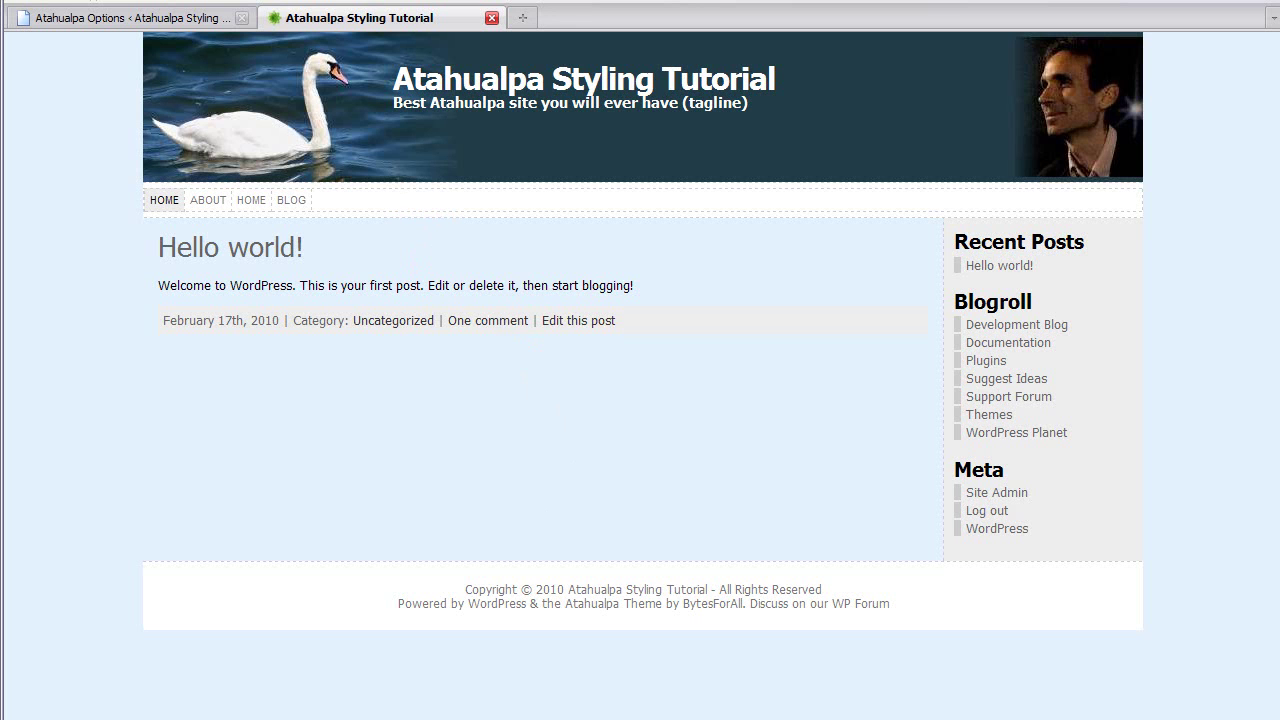
In the theme's layout settings, add "background: white;" on a new line of the Layout Container Style and save
{"action": "key", "text": "ctrl+Tab"}
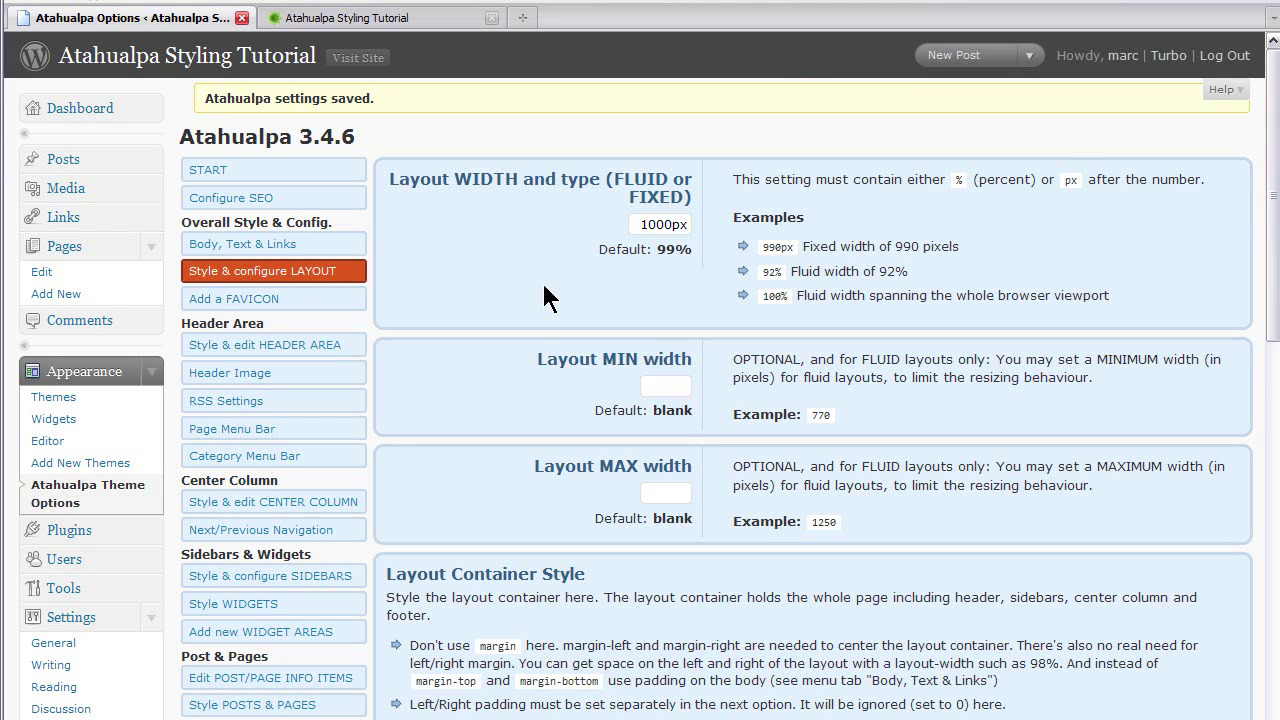
{"action": "scroll", "coordinate": [530, 280], "scroll_direction": "down", "scroll_amount": 2}
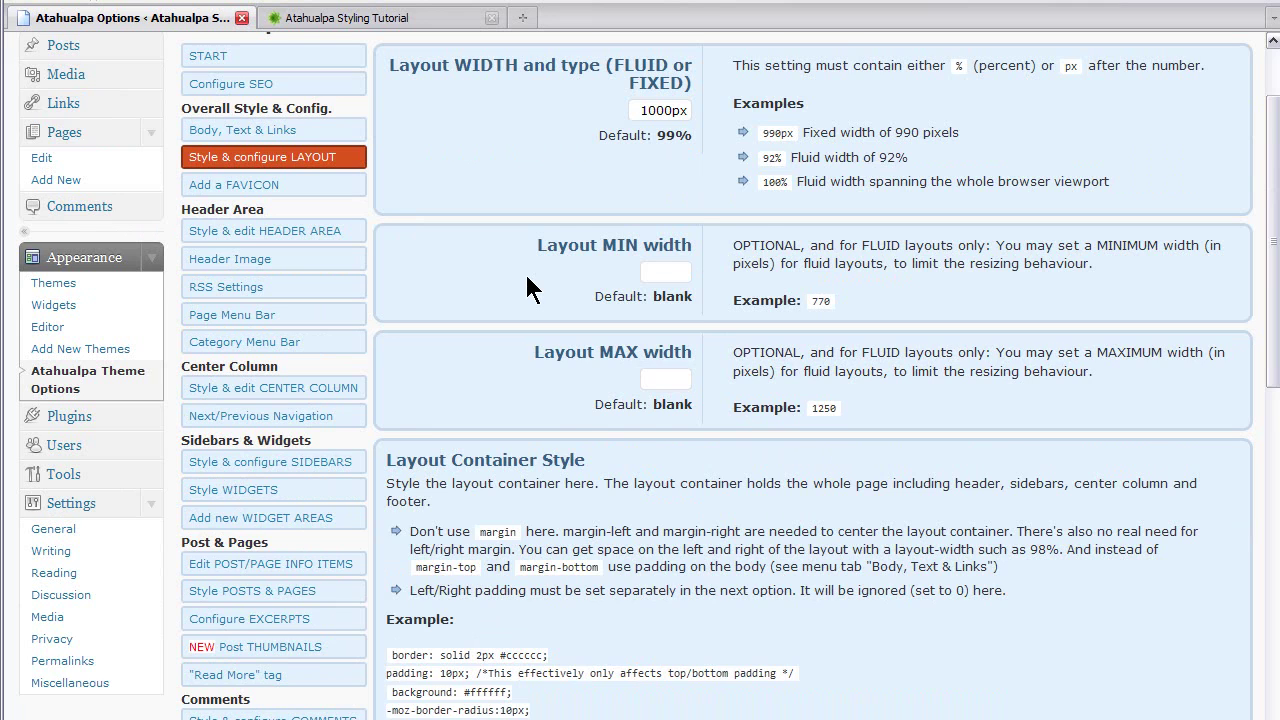
{"action": "scroll", "coordinate": [530, 288], "scroll_direction": "down", "scroll_amount": 5}
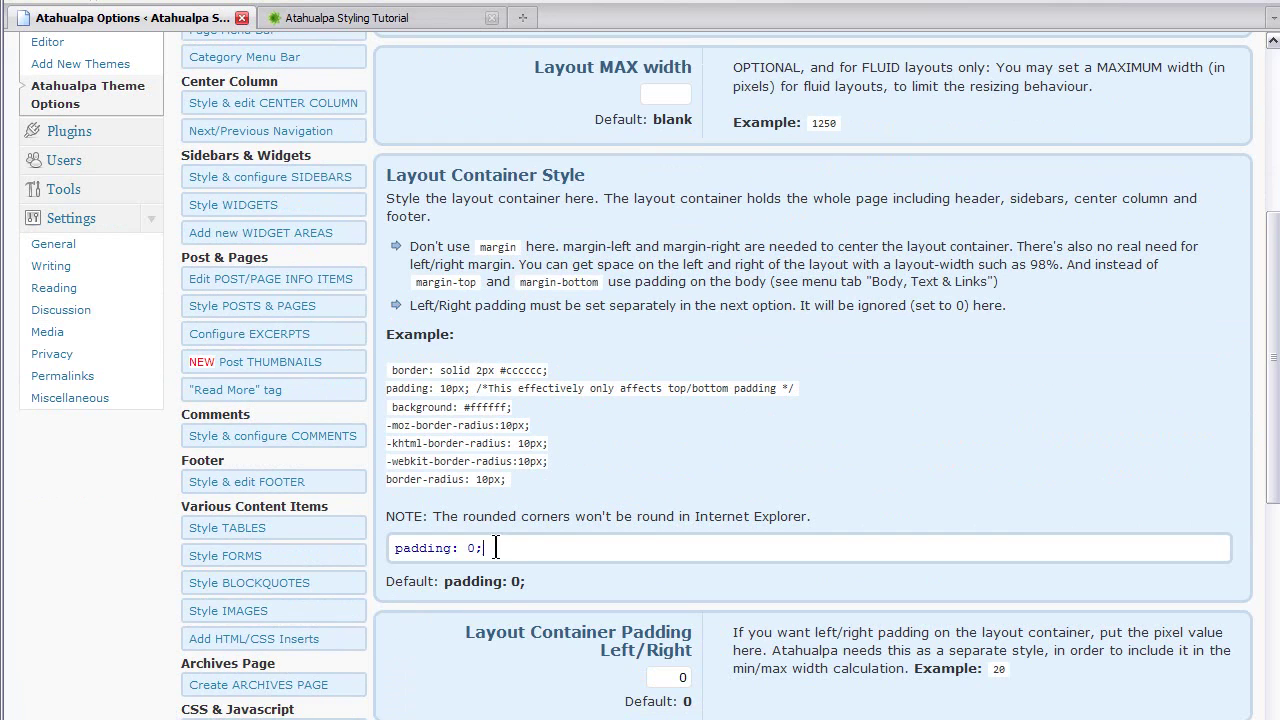
{"action": "key", "text": "Return"}
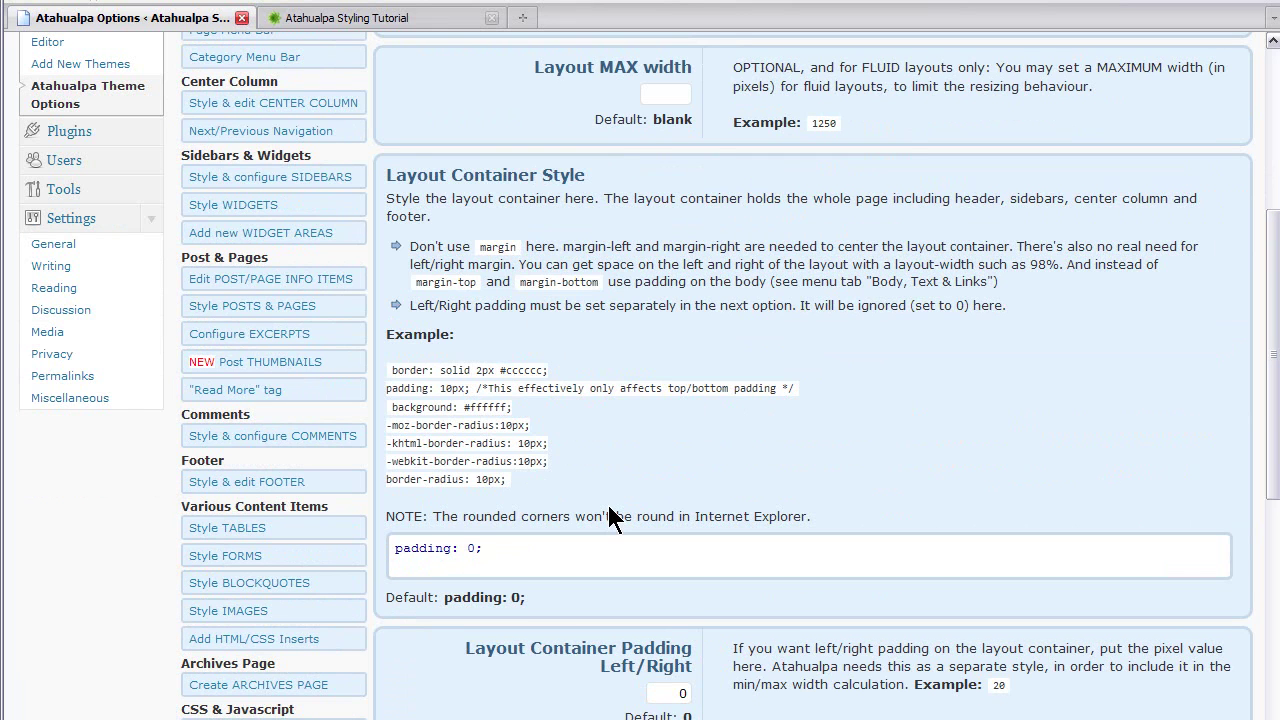
{"action": "type", "text": "background: white;"}
{"action": "left_click_drag", "start_coordinate": [1274, 459], "coordinate": [1274, 559]}
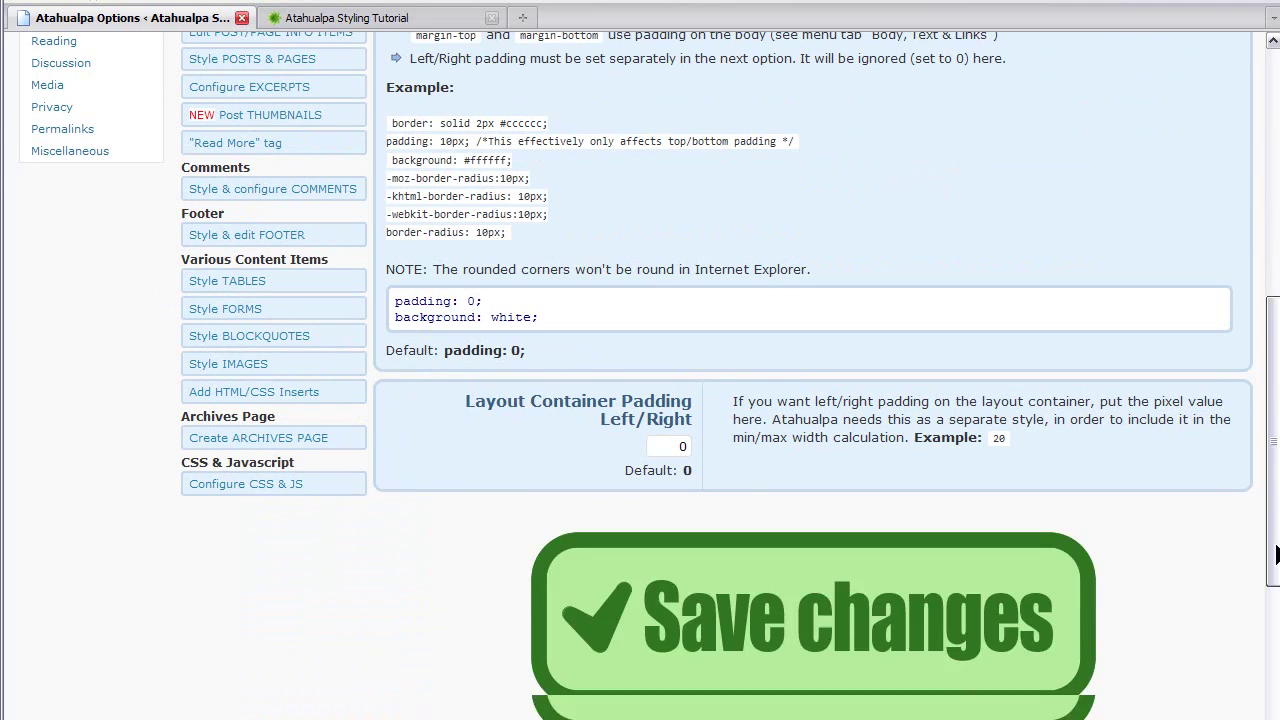
{"action": "left_click", "coordinate": [992, 604]}
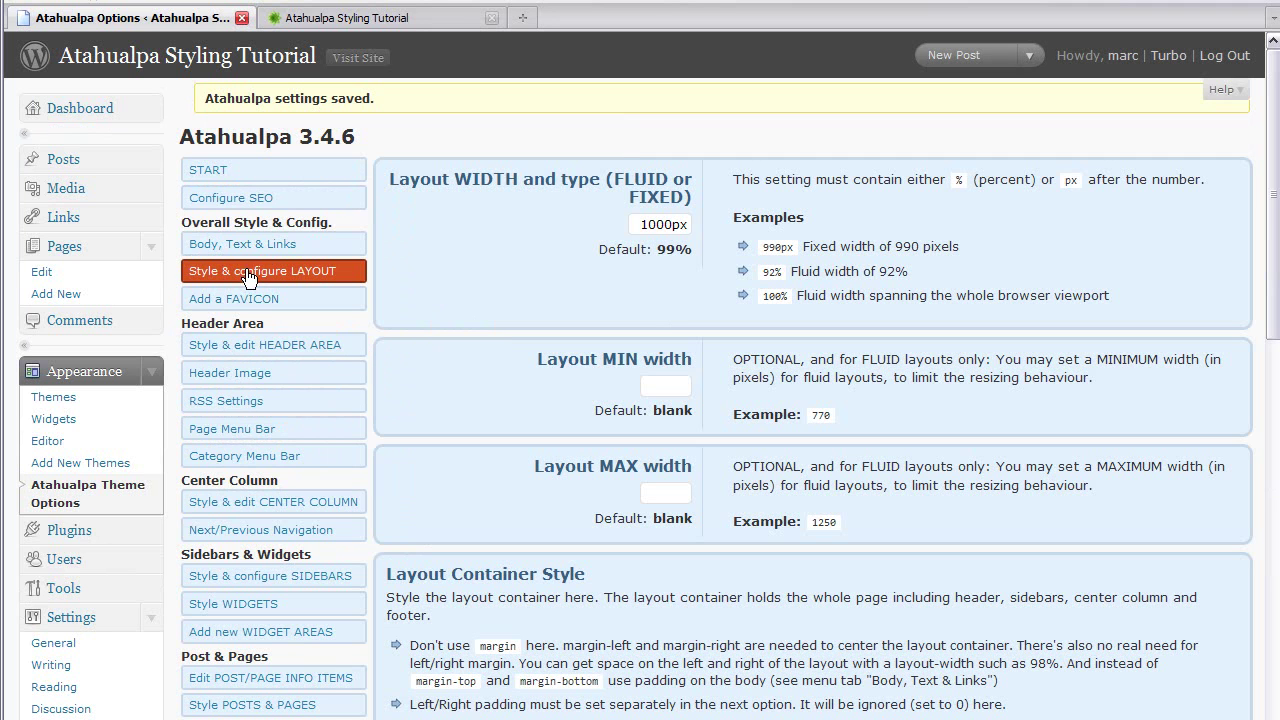
Remove %bar1 and %bar2 from the Configure Header Area items, leaving "%image %pages", and save the header settings
{"action": "left_click", "coordinate": [238, 351]}
{"action": "scroll", "coordinate": [509, 390], "scroll_direction": "down", "scroll_amount": 3}
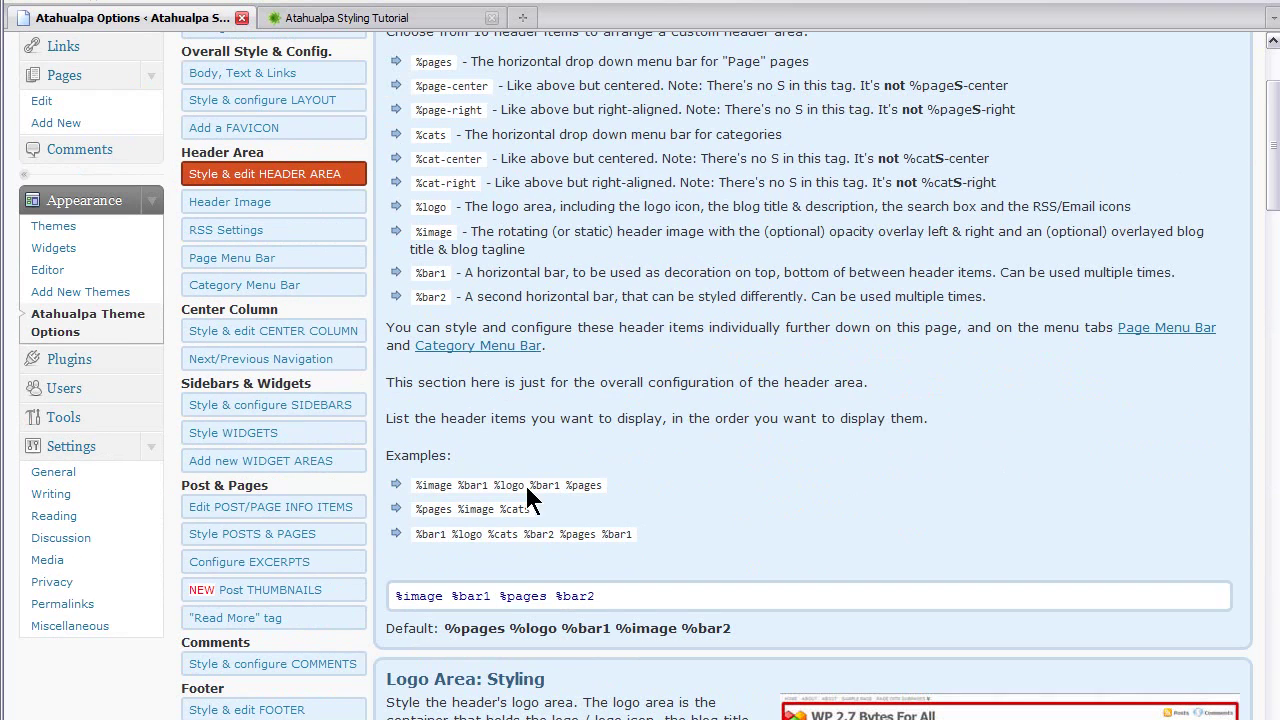
{"action": "left_click_drag", "start_coordinate": [447, 596], "coordinate": [563, 596]}
{"action": "key", "text": "Delete"}
{"action": "key", "text": "Delete"}
{"action": "key", "text": "Delete"}
{"action": "scroll", "coordinate": [606, 500], "scroll_direction": "down", "scroll_amount": 20}
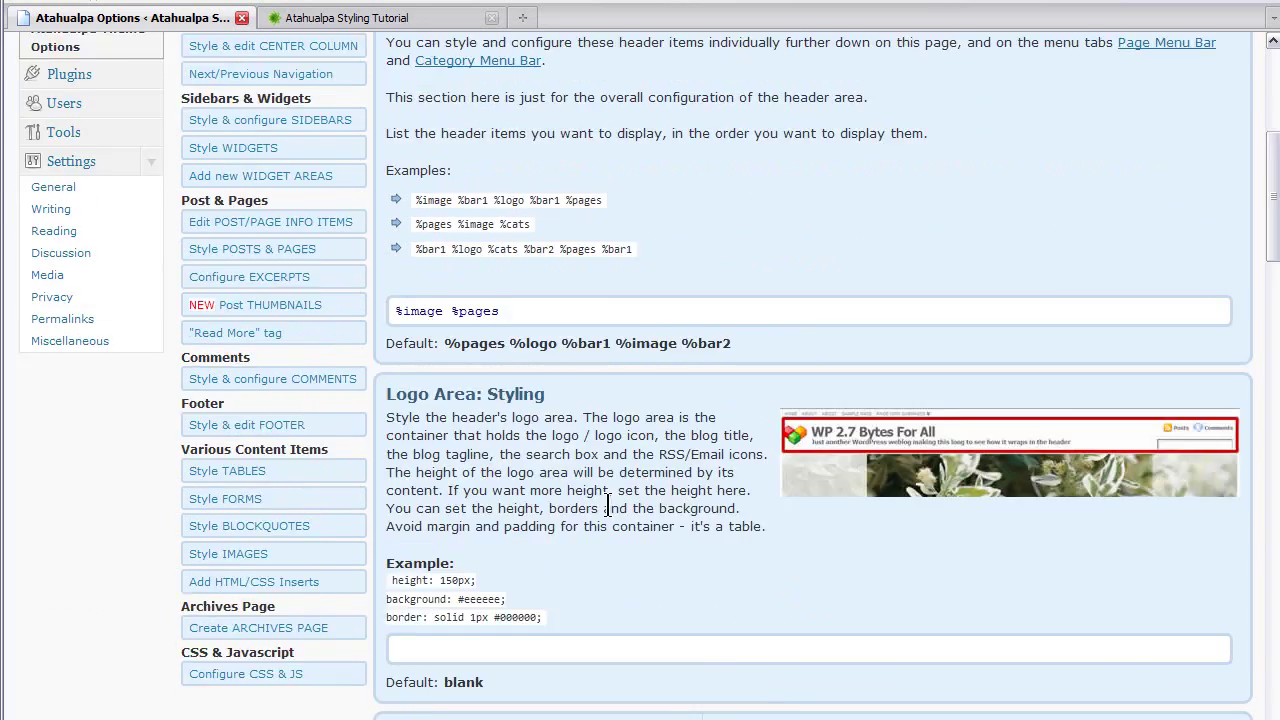
{"action": "scroll", "coordinate": [606, 508], "scroll_direction": "down", "scroll_amount": 20}
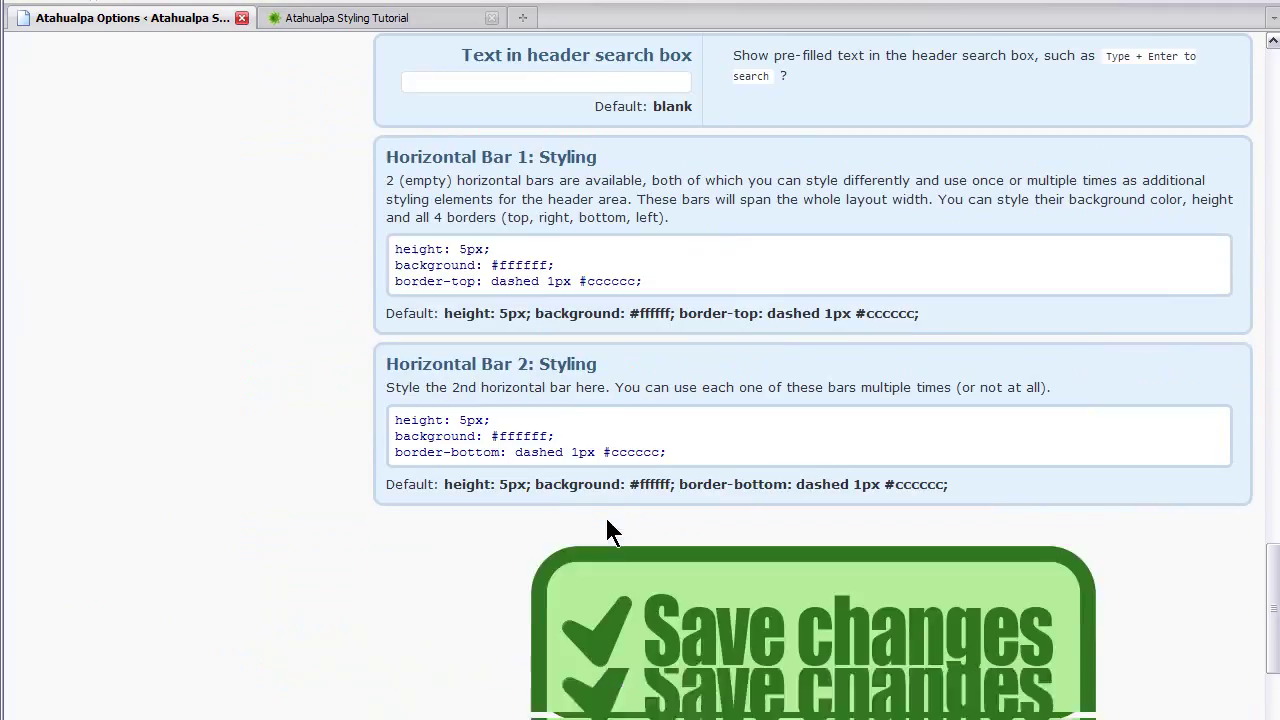
{"action": "left_click", "coordinate": [660, 603]}
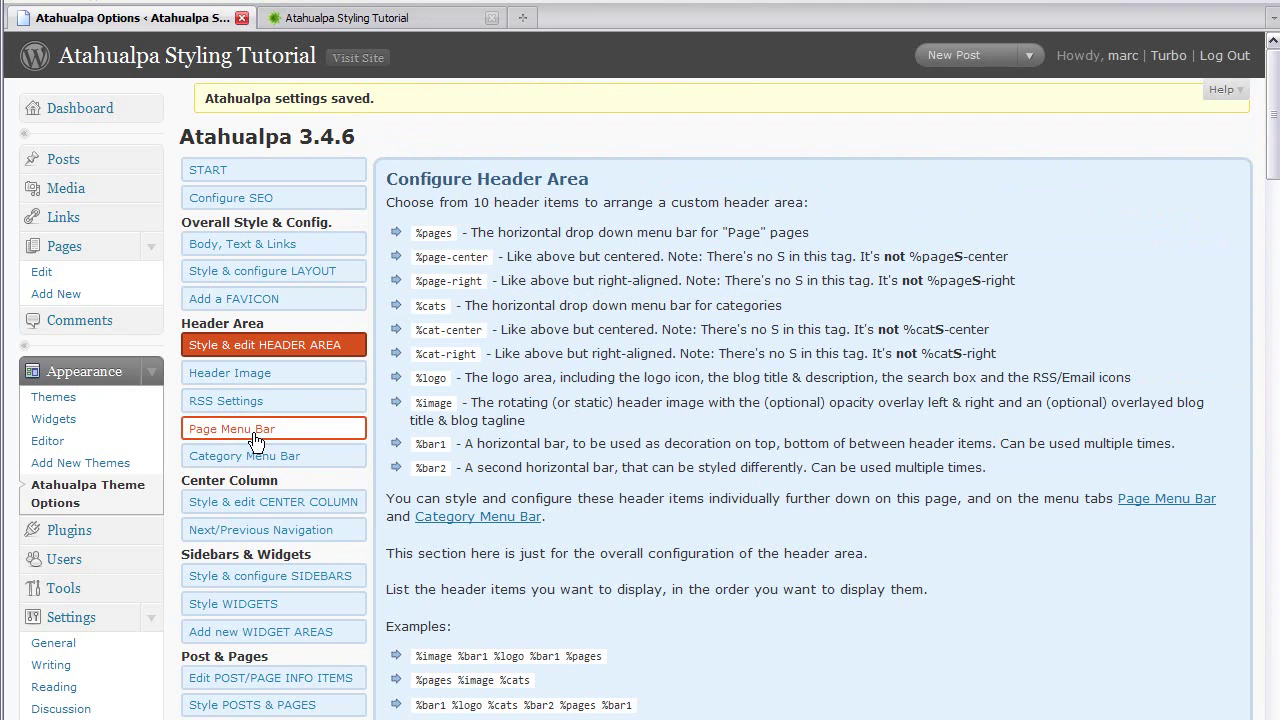
Open the Page Menu Bar settings and clear the Home link text
{"action": "left_click", "coordinate": [249, 438]}
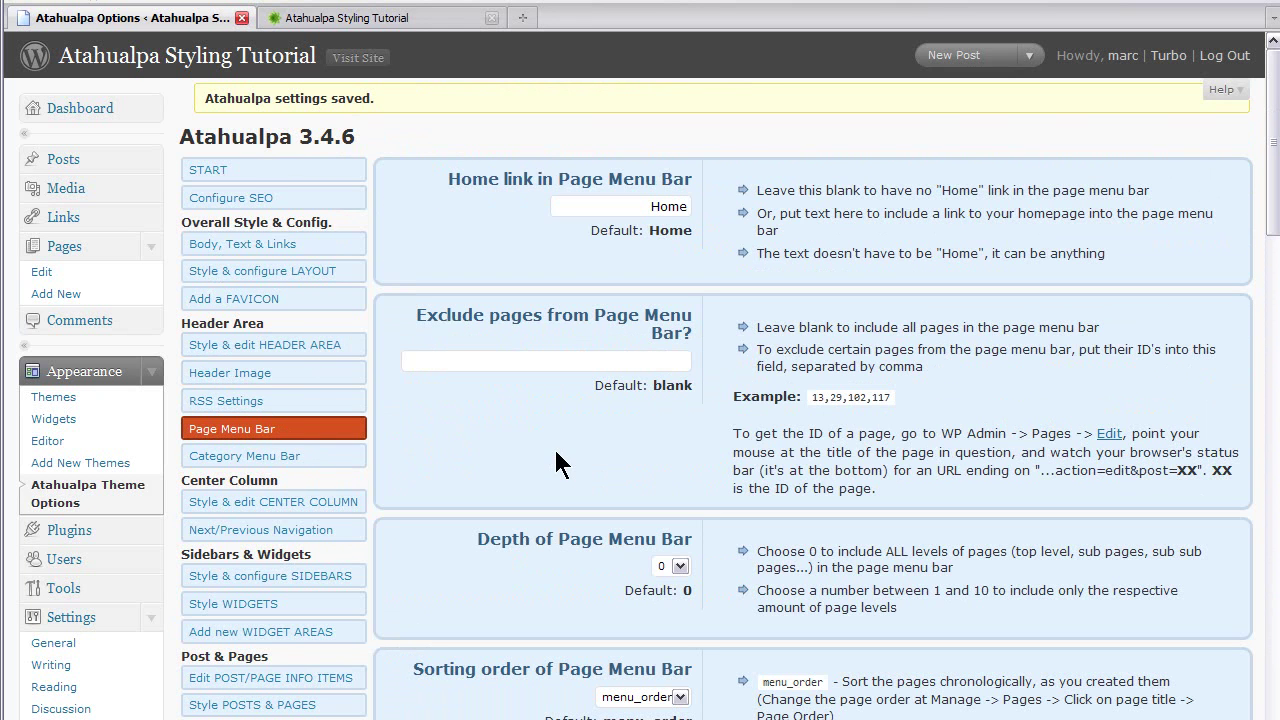
{"action": "double_click", "coordinate": [615, 199]}
{"action": "key", "text": "BackSpace"}
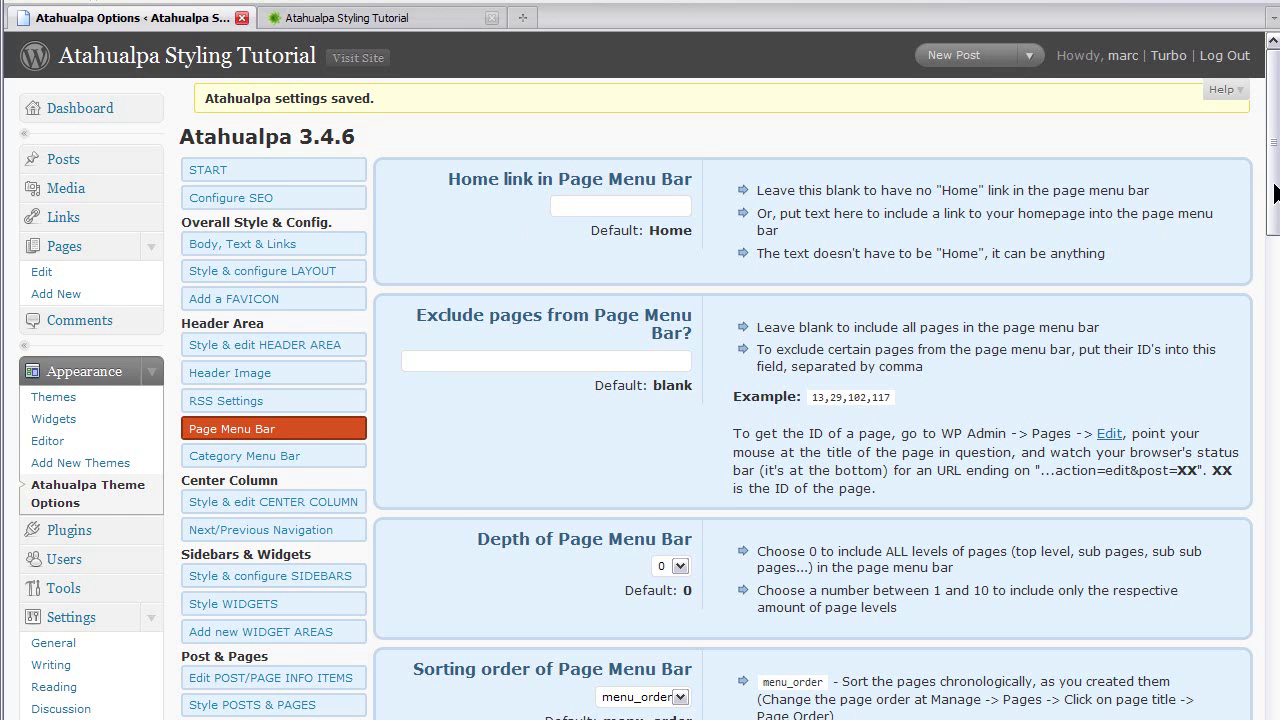
Set the page menu bar's default Background color to 000000
{"action": "left_click_drag", "start_coordinate": [1275, 192], "coordinate": [1275, 406]}
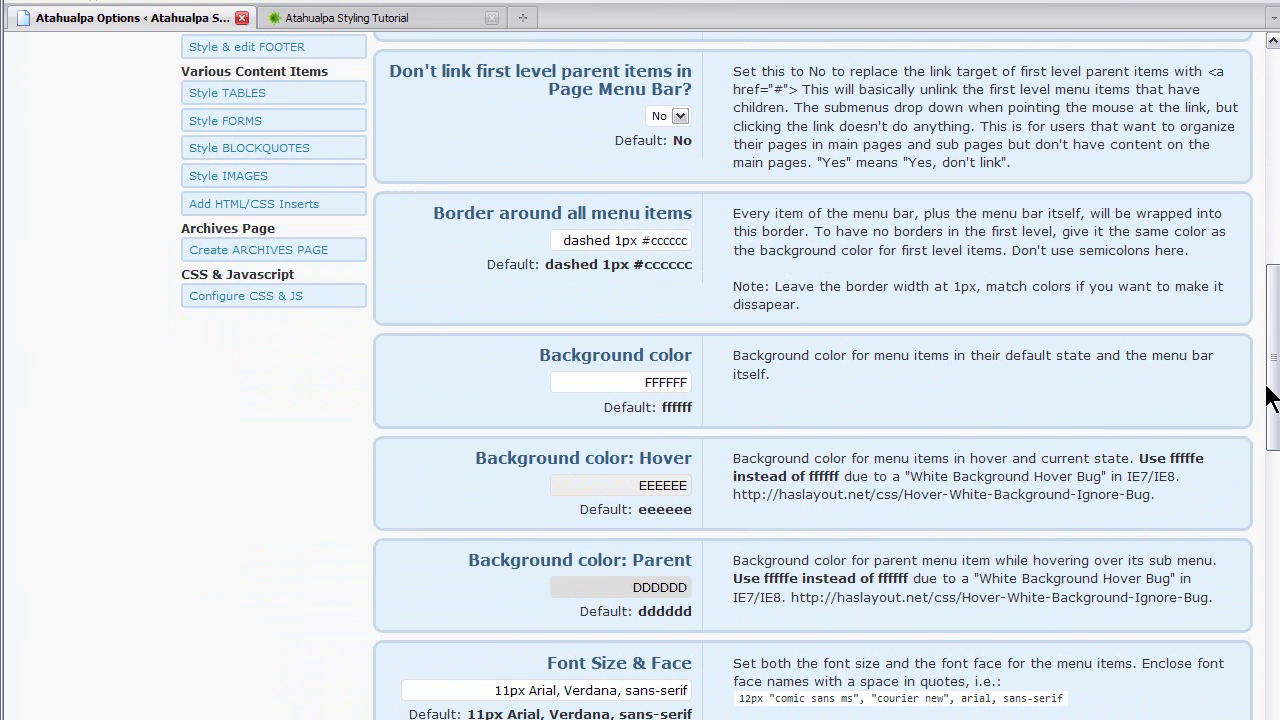
{"action": "left_click", "coordinate": [620, 382]}
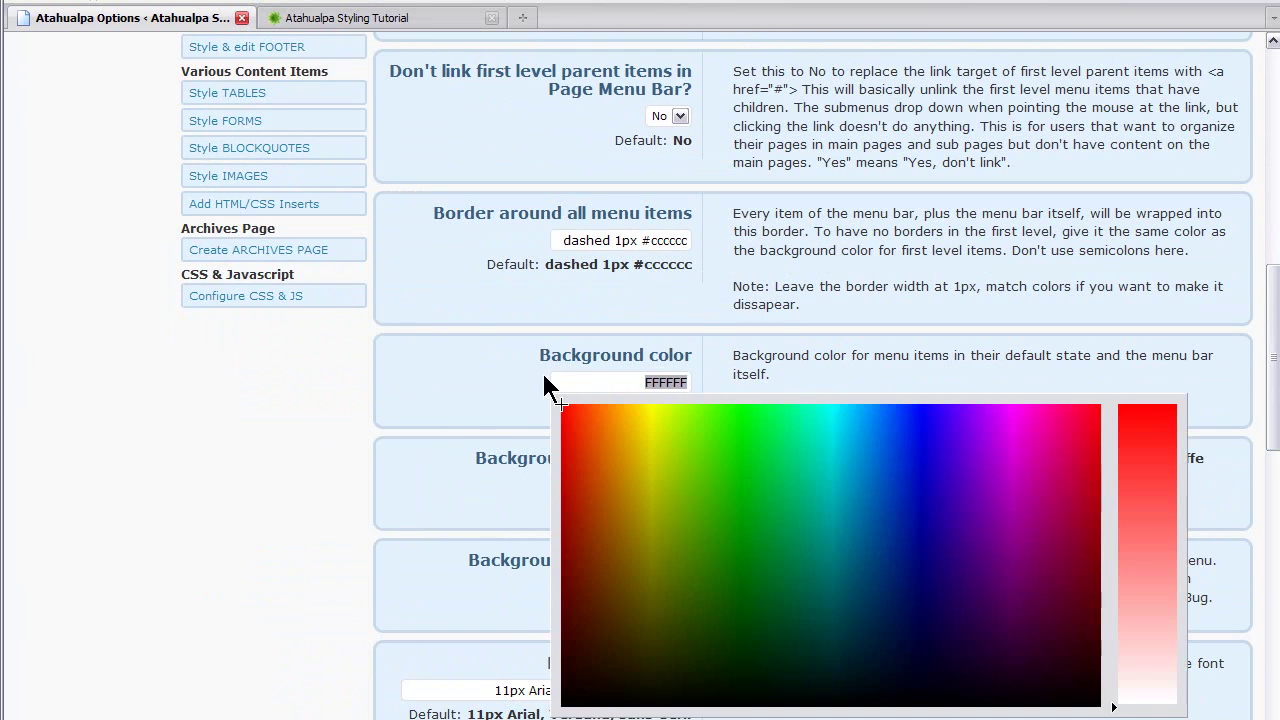
{"action": "type", "text": "000000"}
{"action": "left_click", "coordinate": [451, 367]}
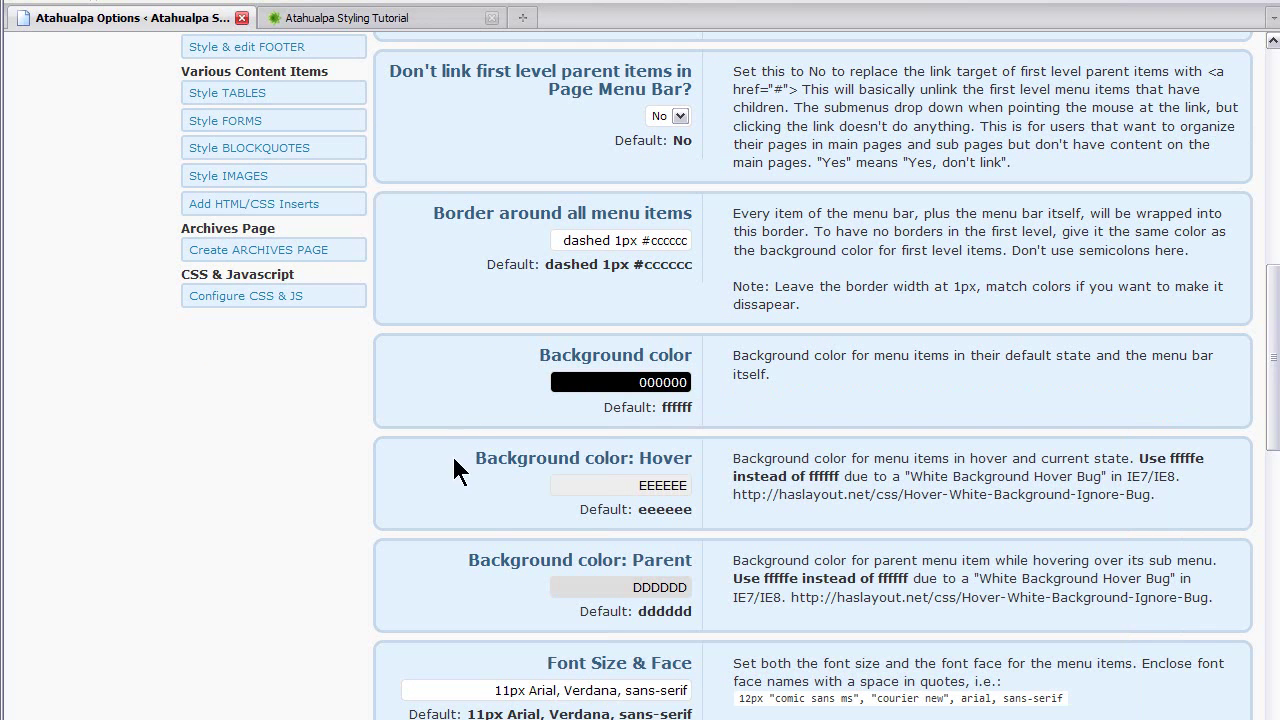
Set both the Hover and Parent background colors of the page menu bar to FFFFFF
{"action": "left_click", "coordinate": [612, 485]}
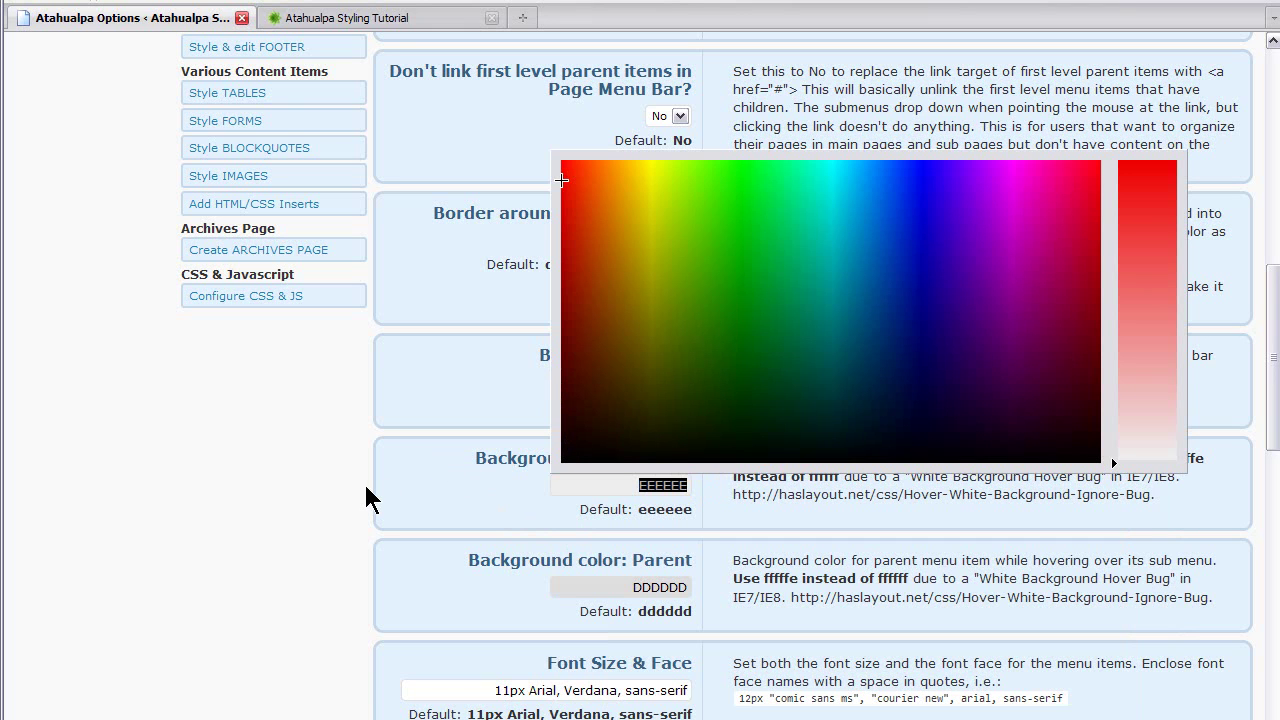
{"action": "type", "text": "ffffff"}
{"action": "left_click", "coordinate": [618, 588]}
{"action": "type", "text": "ffff"}
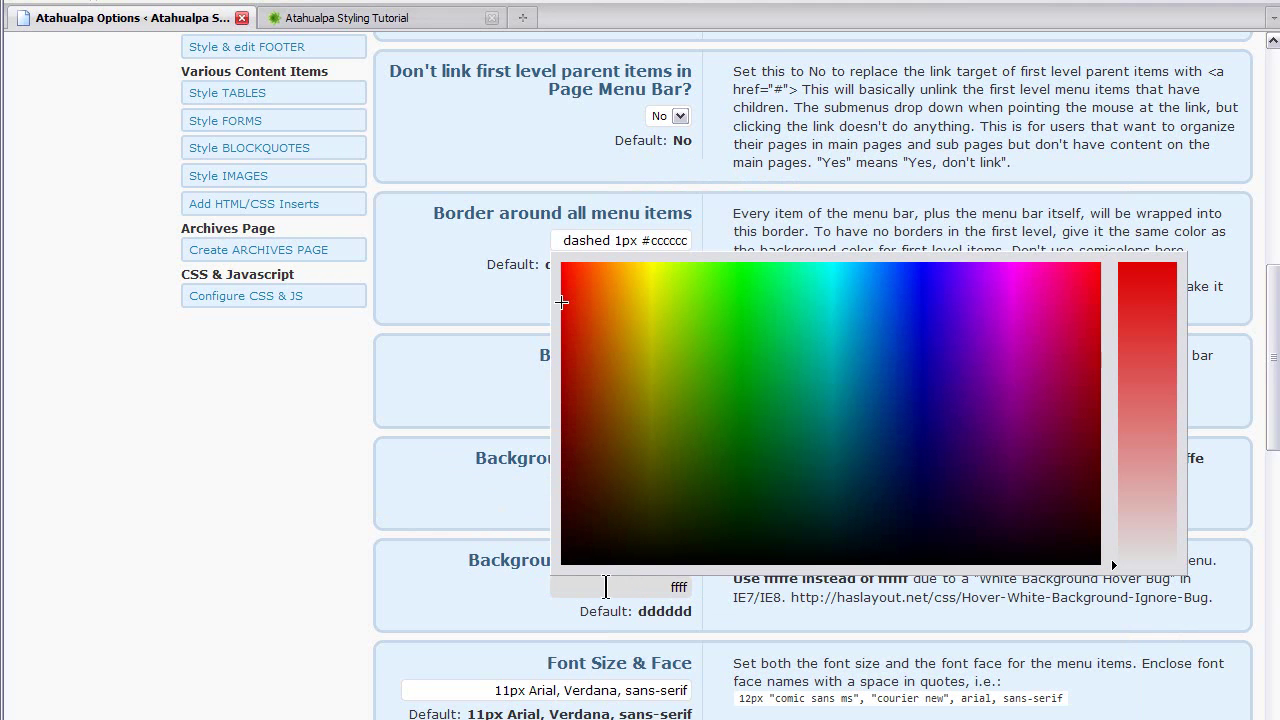
{"action": "key", "text": "BackSpace"}
{"action": "key", "text": "BackSpace"}
{"action": "type", "text": "ffff"}
{"action": "left_click", "coordinate": [448, 590]}
Change the page menu bar's font size to 14px in the Font Size & Face option
{"action": "scroll", "coordinate": [448, 585], "scroll_direction": "down", "scroll_amount": 2}
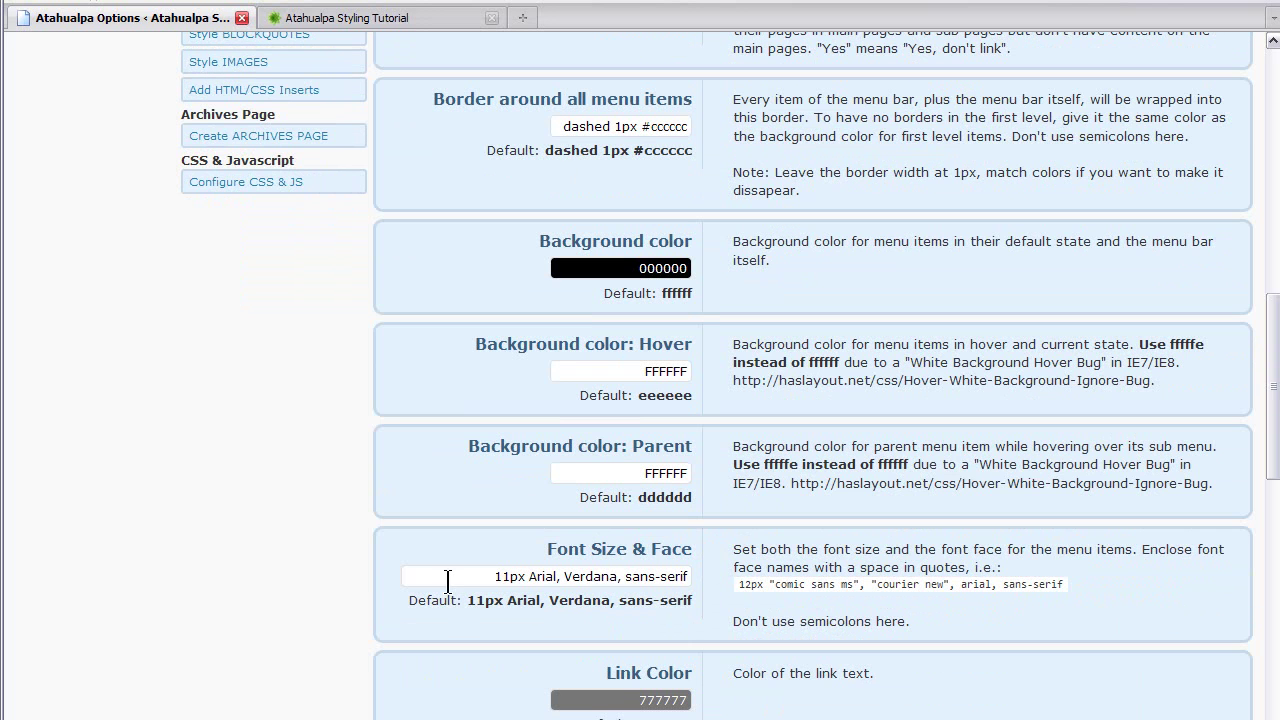
{"action": "left_click_drag", "start_coordinate": [491, 577], "coordinate": [510, 577]}
{"action": "type", "text": "14"}
Set the page menu bar's Link Color and Link Color: Hover to FFFFFF
{"action": "scroll", "coordinate": [500, 490], "scroll_direction": "down", "scroll_amount": 3}
{"action": "left_click", "coordinate": [635, 530]}
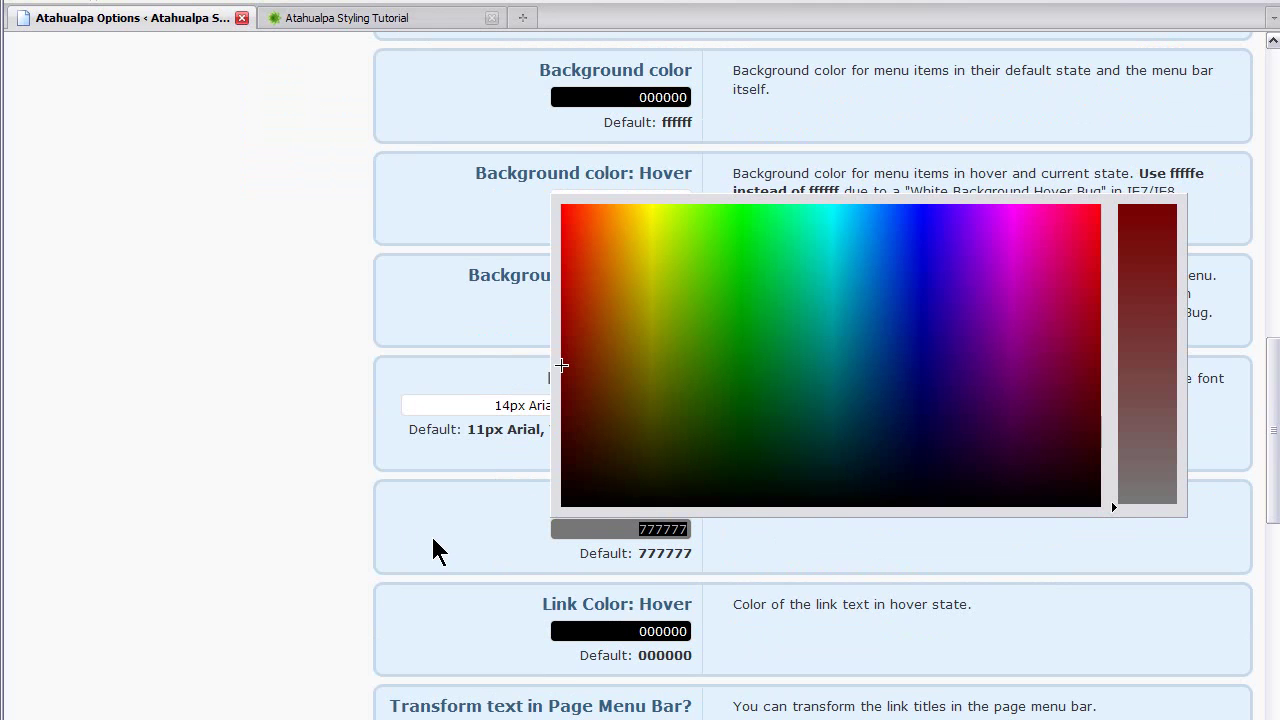
{"action": "type", "text": "ffffff"}
{"action": "left_click", "coordinate": [626, 630]}
{"action": "type", "text": "ff0"}
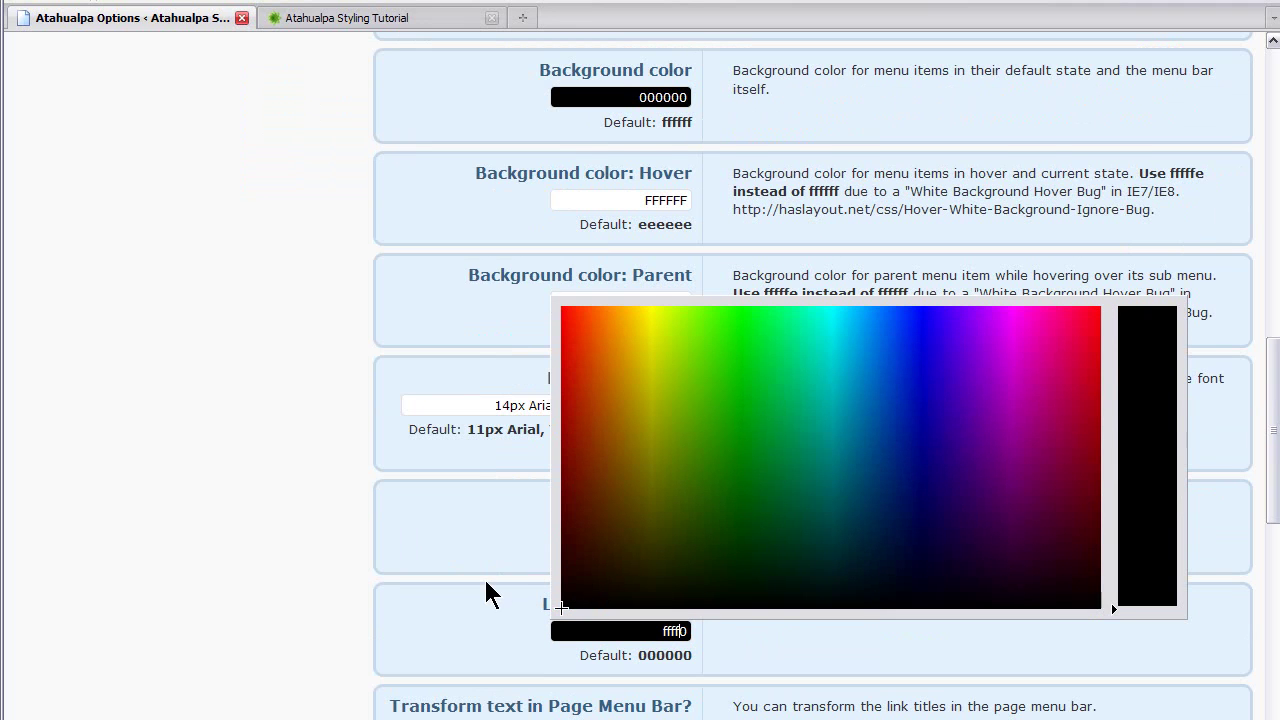
{"action": "key", "text": "BackSpace"}
{"action": "type", "text": "ff"}
{"action": "key", "text": "BackSpace"}
{"action": "type", "text": "ff"}
Set the page menu bar's text transformation to capitalize and save the settings
{"action": "scroll", "coordinate": [487, 594], "scroll_direction": "down", "scroll_amount": 3}
{"action": "scroll", "coordinate": [487, 594], "scroll_direction": "down", "scroll_amount": 2}
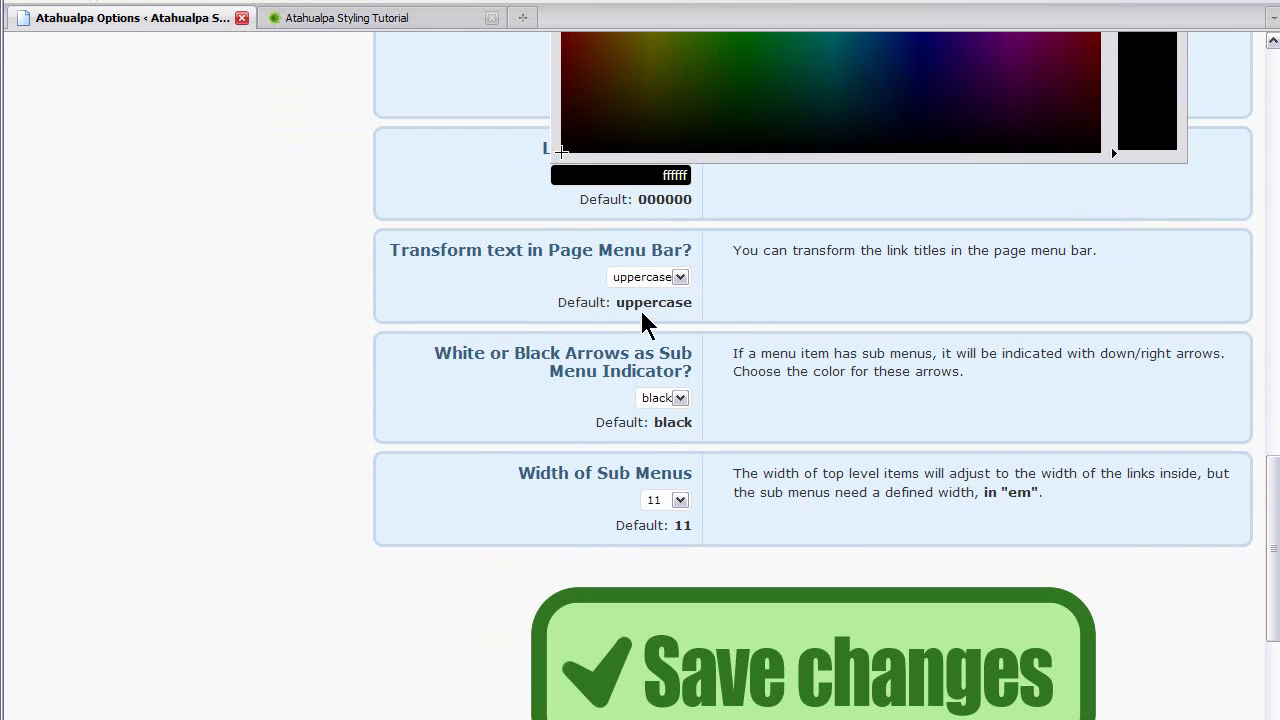
{"action": "left_click", "coordinate": [677, 280]}
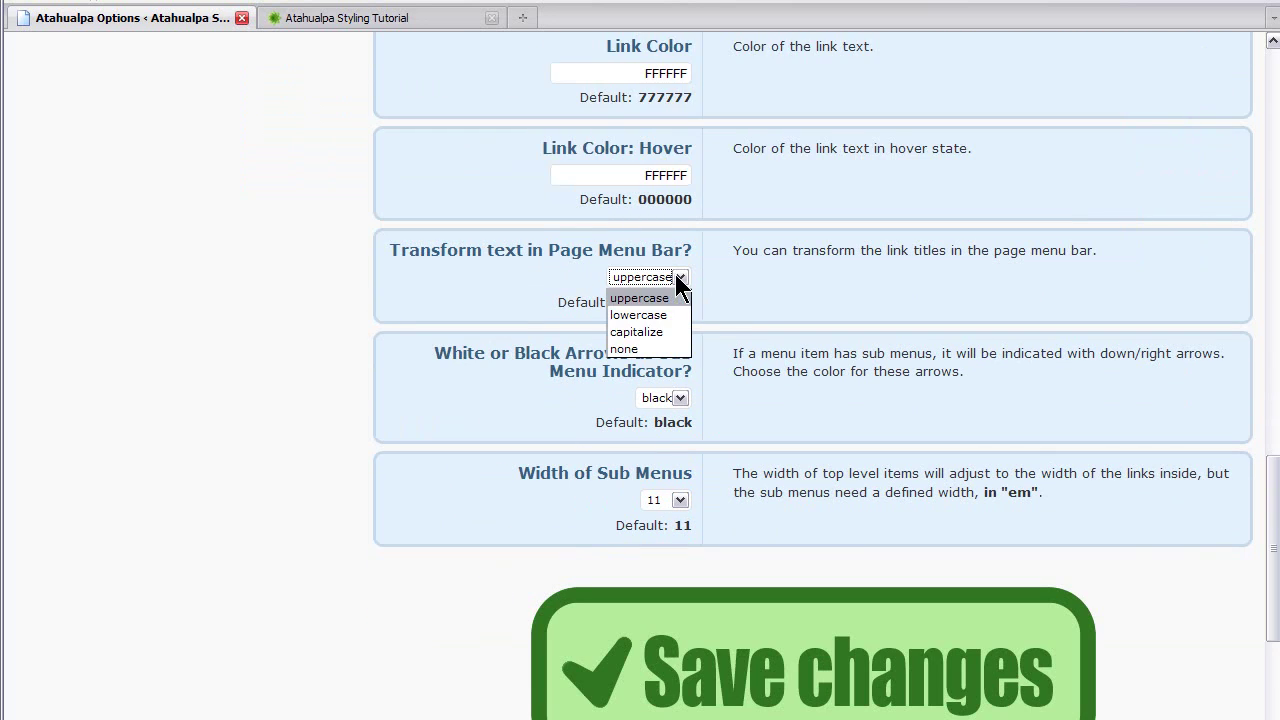
{"action": "left_click", "coordinate": [665, 331]}
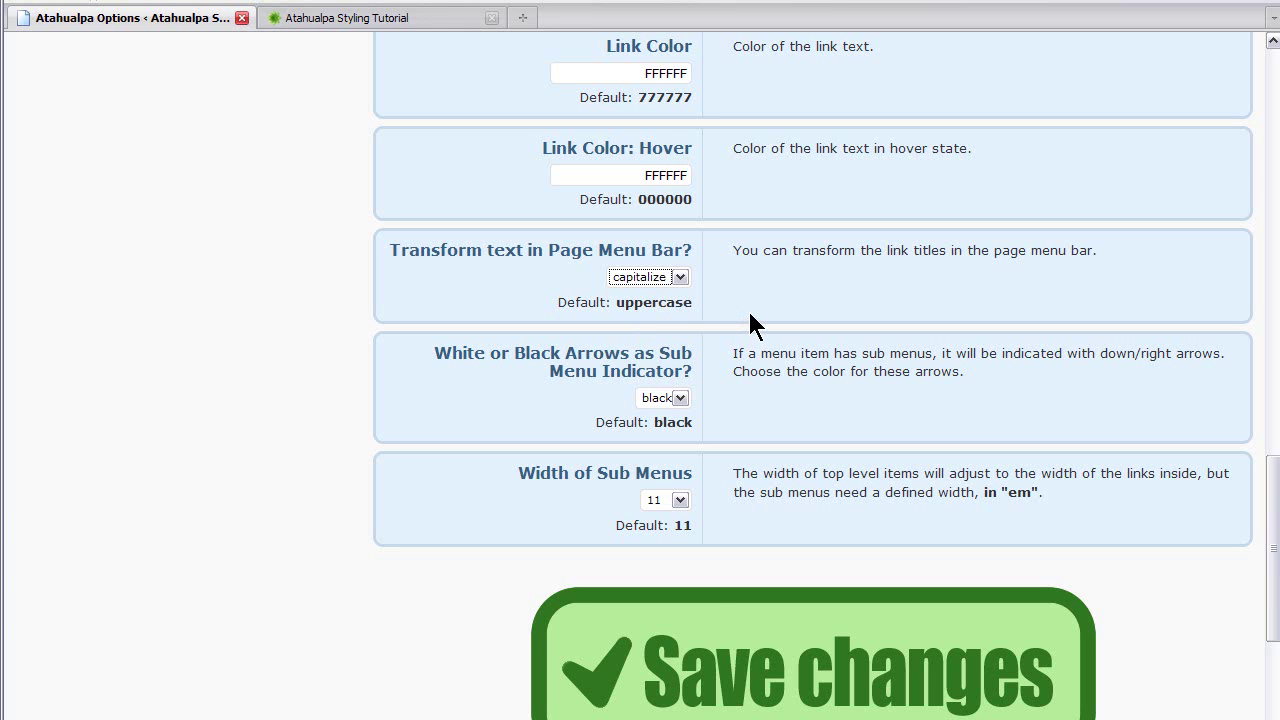
{"action": "left_click", "coordinate": [704, 595]}
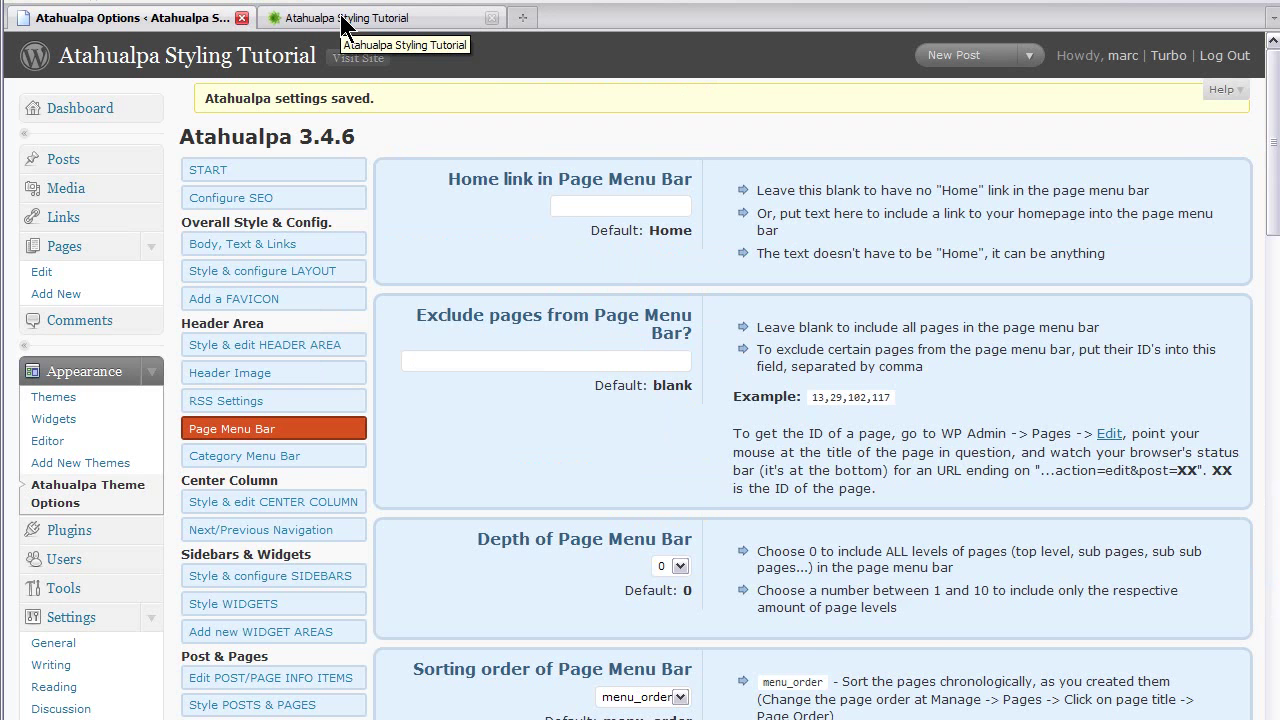
Switch to the blog page and reload it to check the restyled menu bar and layout background
{"action": "left_click", "coordinate": [341, 20]}
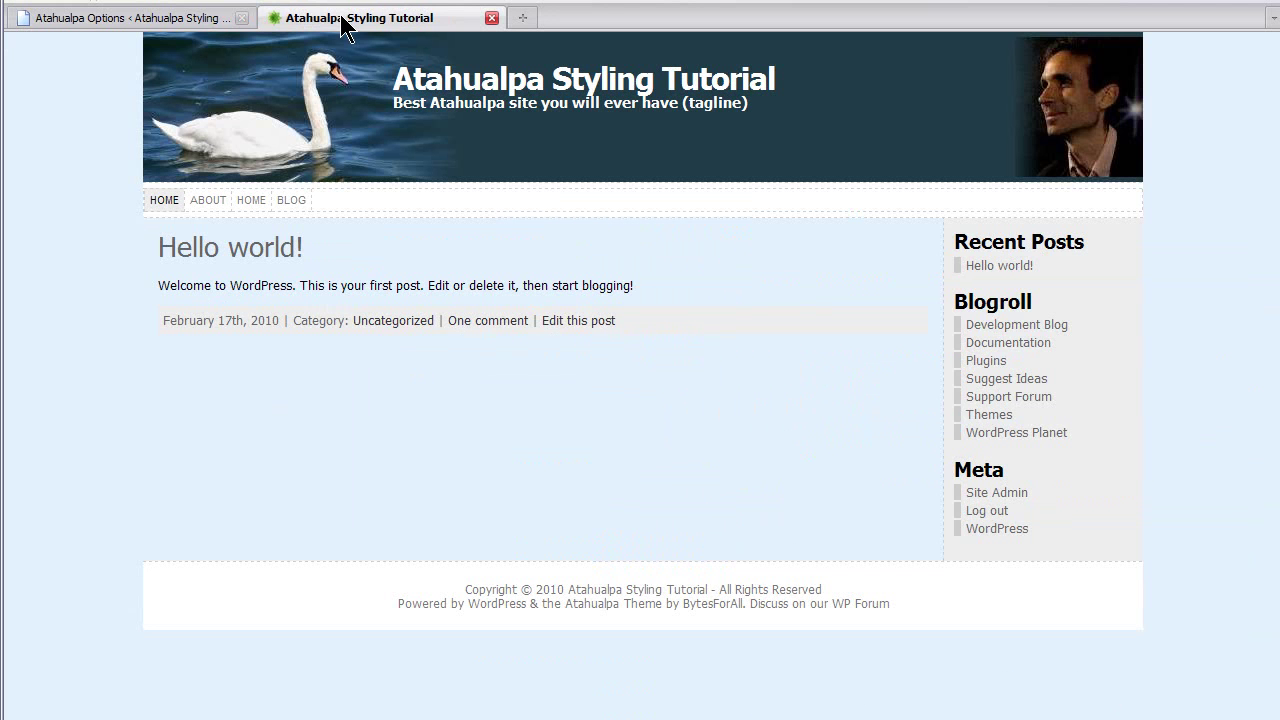
{"action": "left_click", "coordinate": [430, 80]}
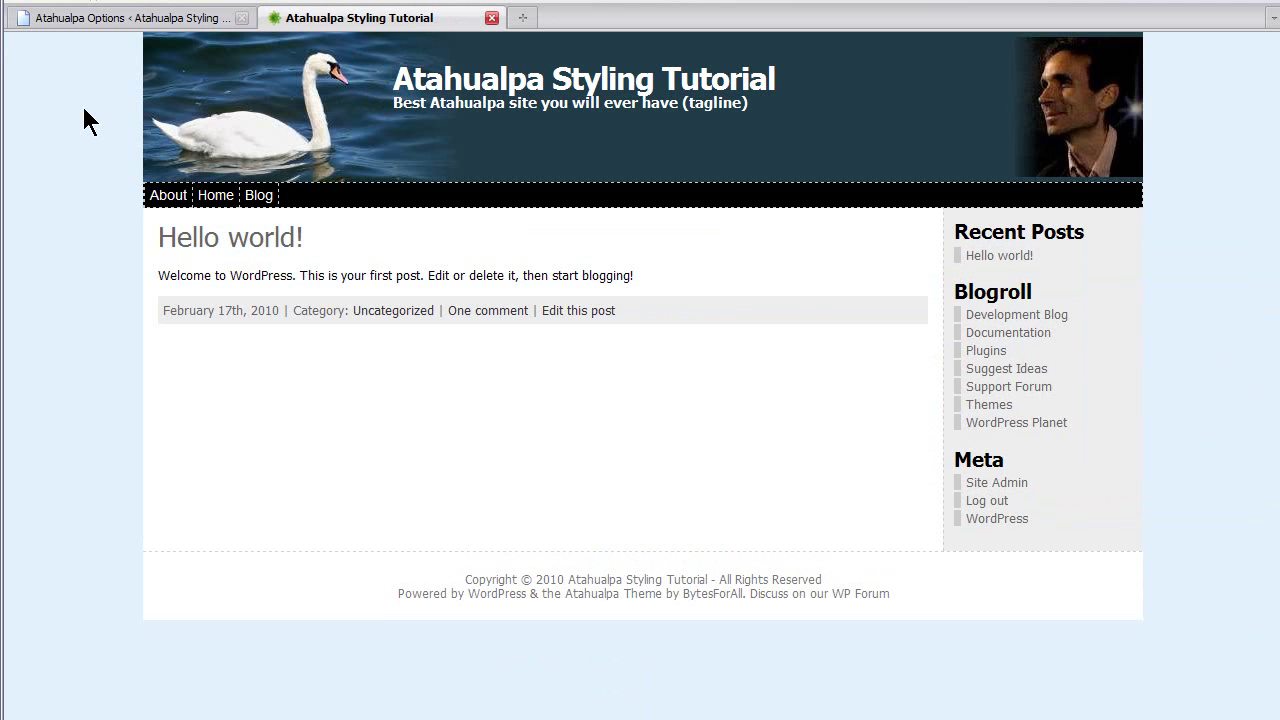